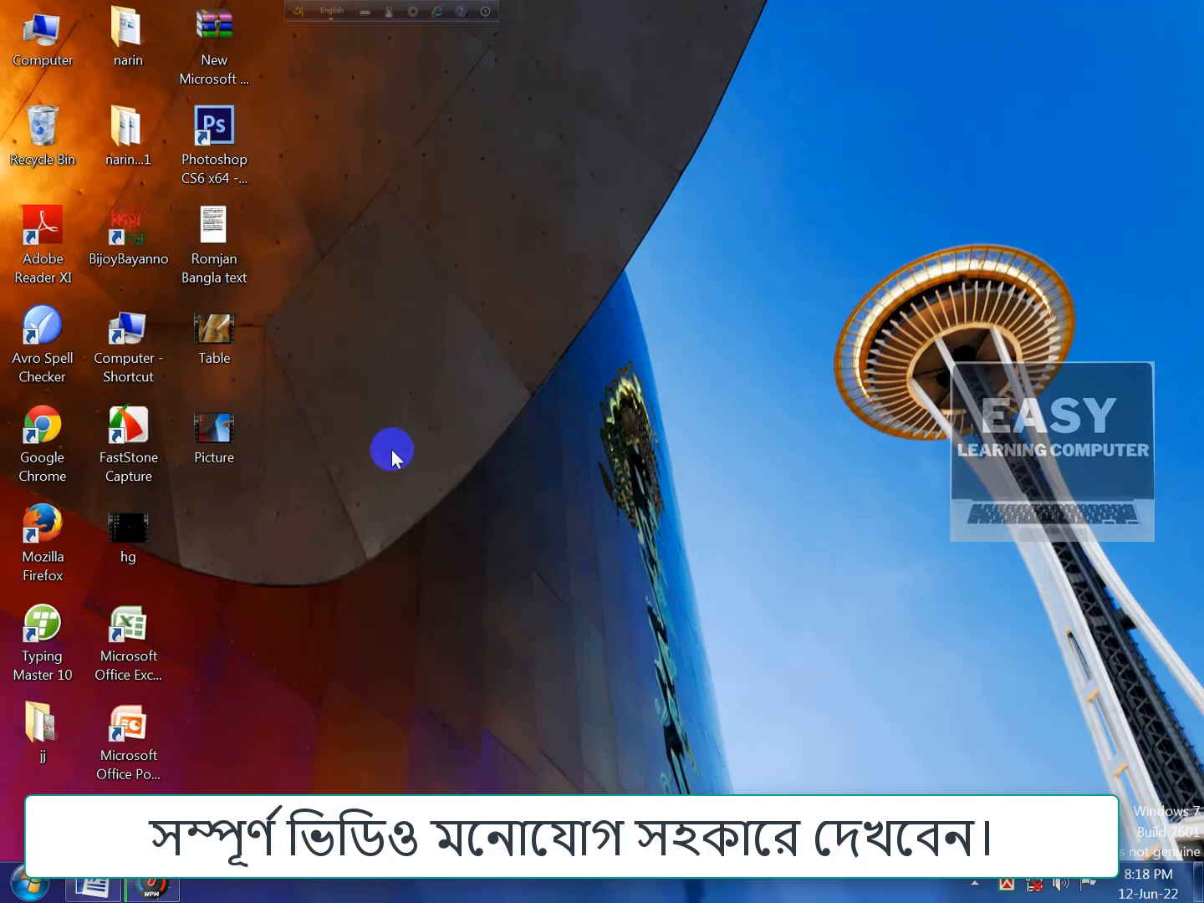
Step: Bring the Word window forward and open the Insert tab's Shapes gallery
click(96, 886)
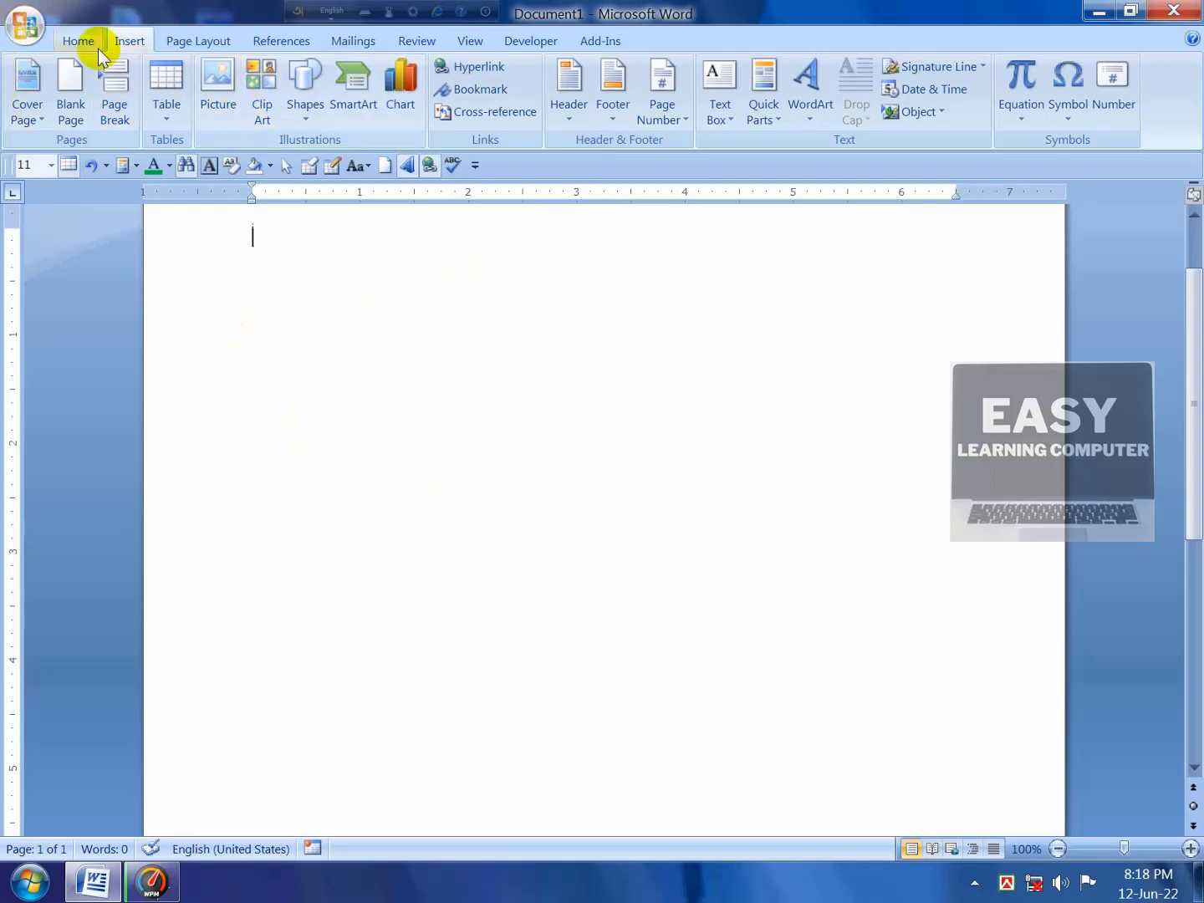
click(77, 40)
click(125, 42)
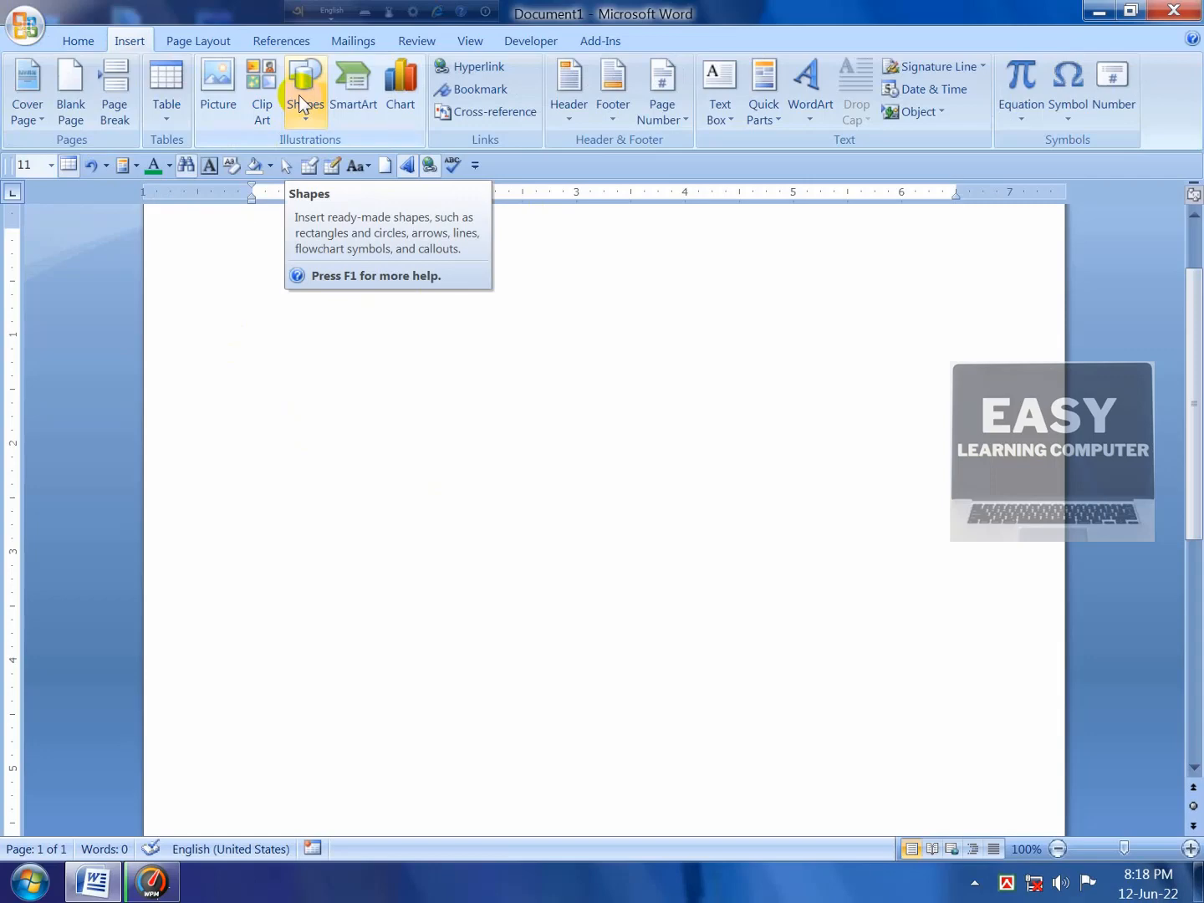
click(312, 116)
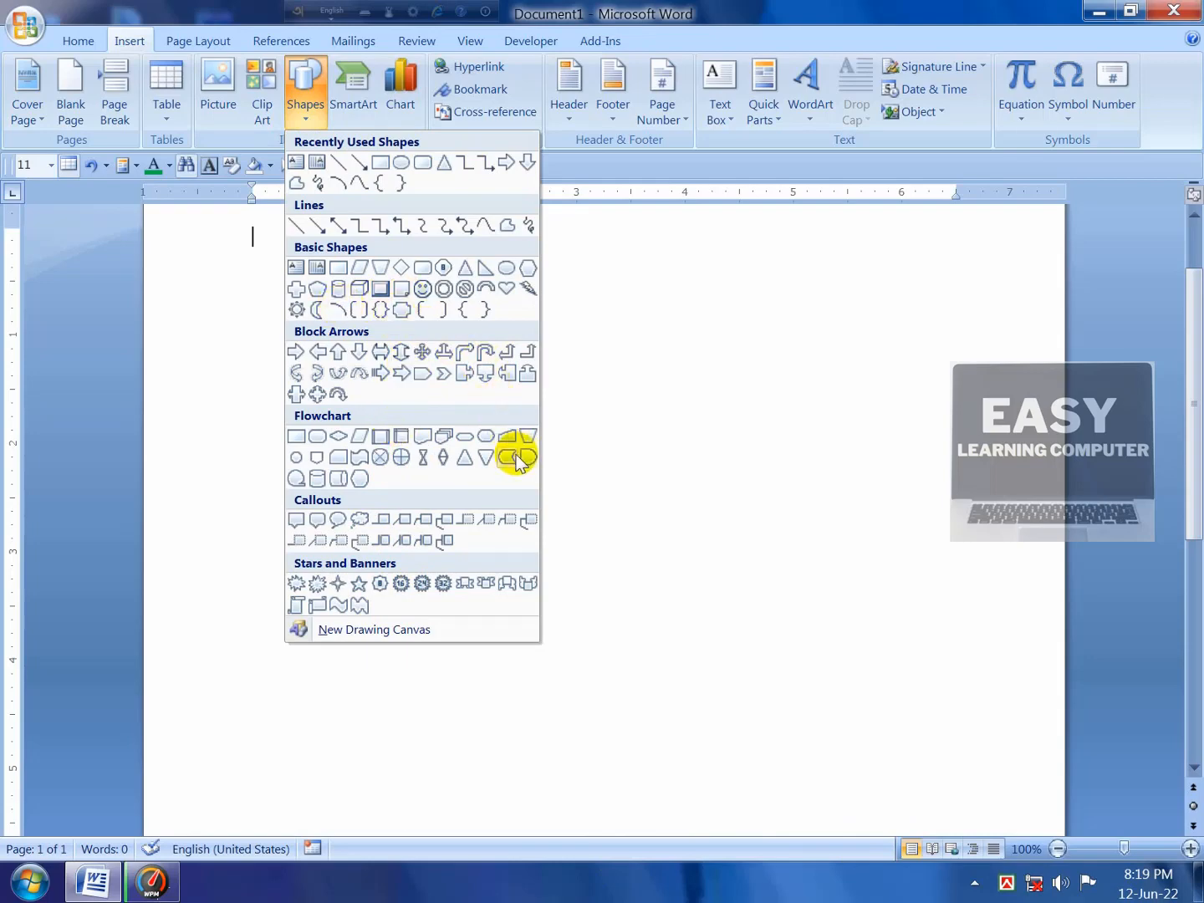
Step: Draw a Wave banner about 2.59" wide by 1.51" tall near the top centre of the page
click(340, 608)
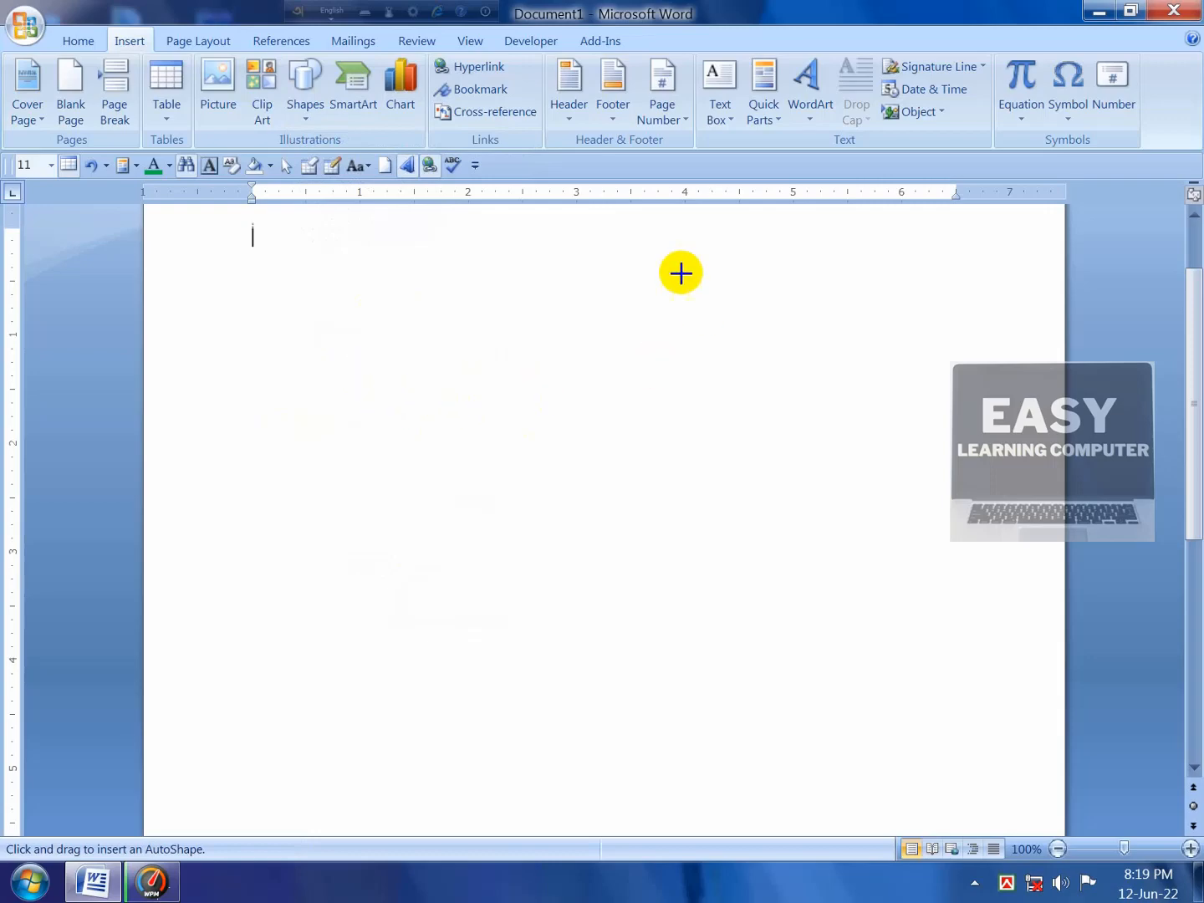
scroll(575, 370, up, 2)
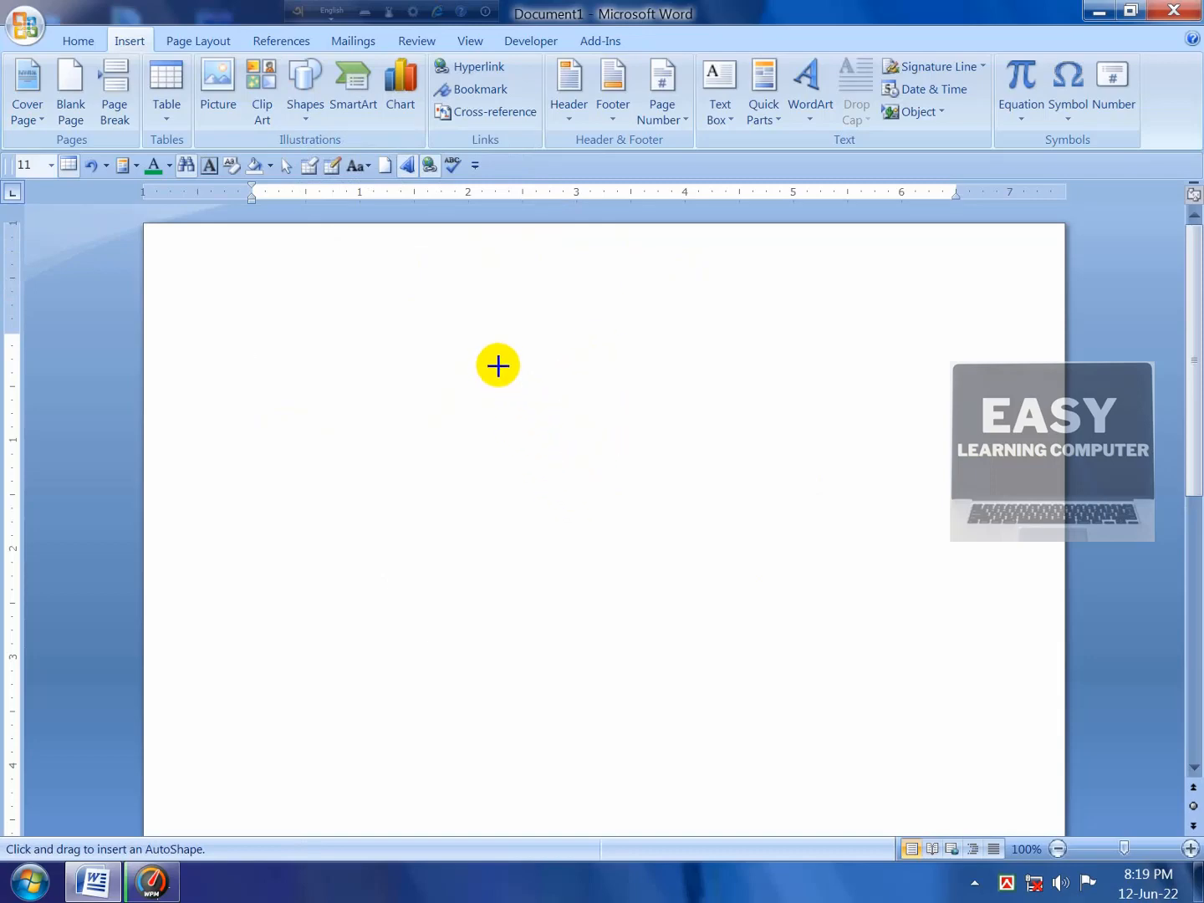
mouse_move(497, 365)
mouse_down()
mouse_move(533, 425)
mouse_move(726, 447)
mouse_move(769, 493)
mouse_move(731, 494)
mouse_move(740, 524)
mouse_move(779, 531)
mouse_up()
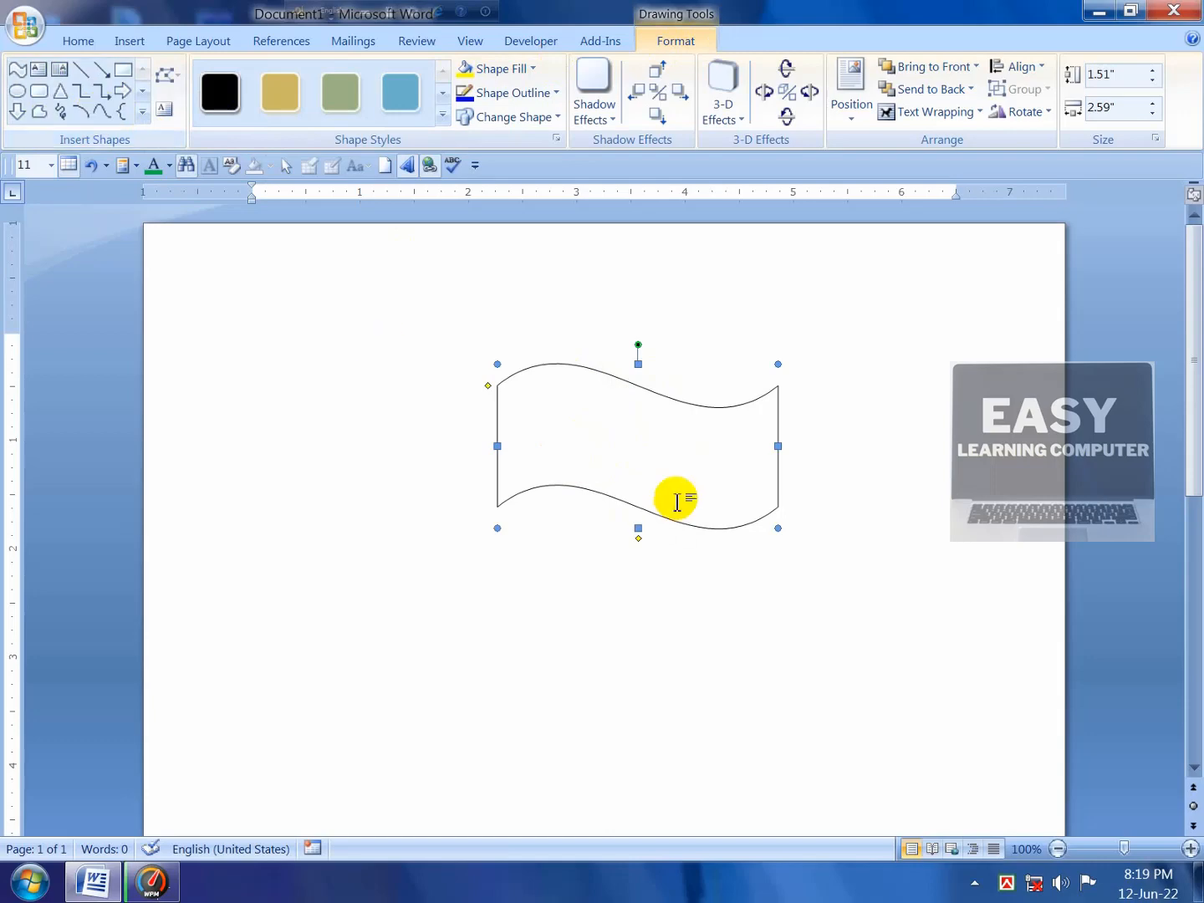
click(885, 539)
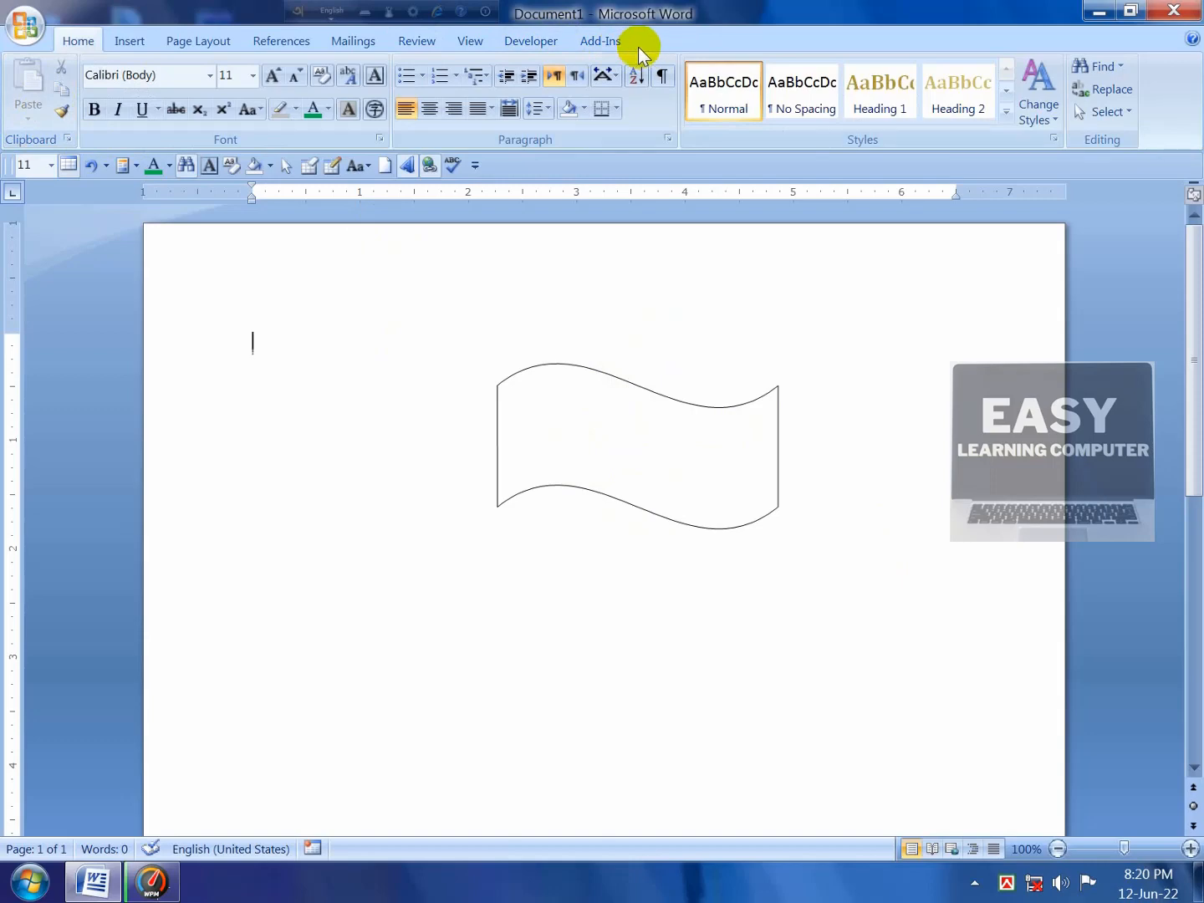
click(710, 449)
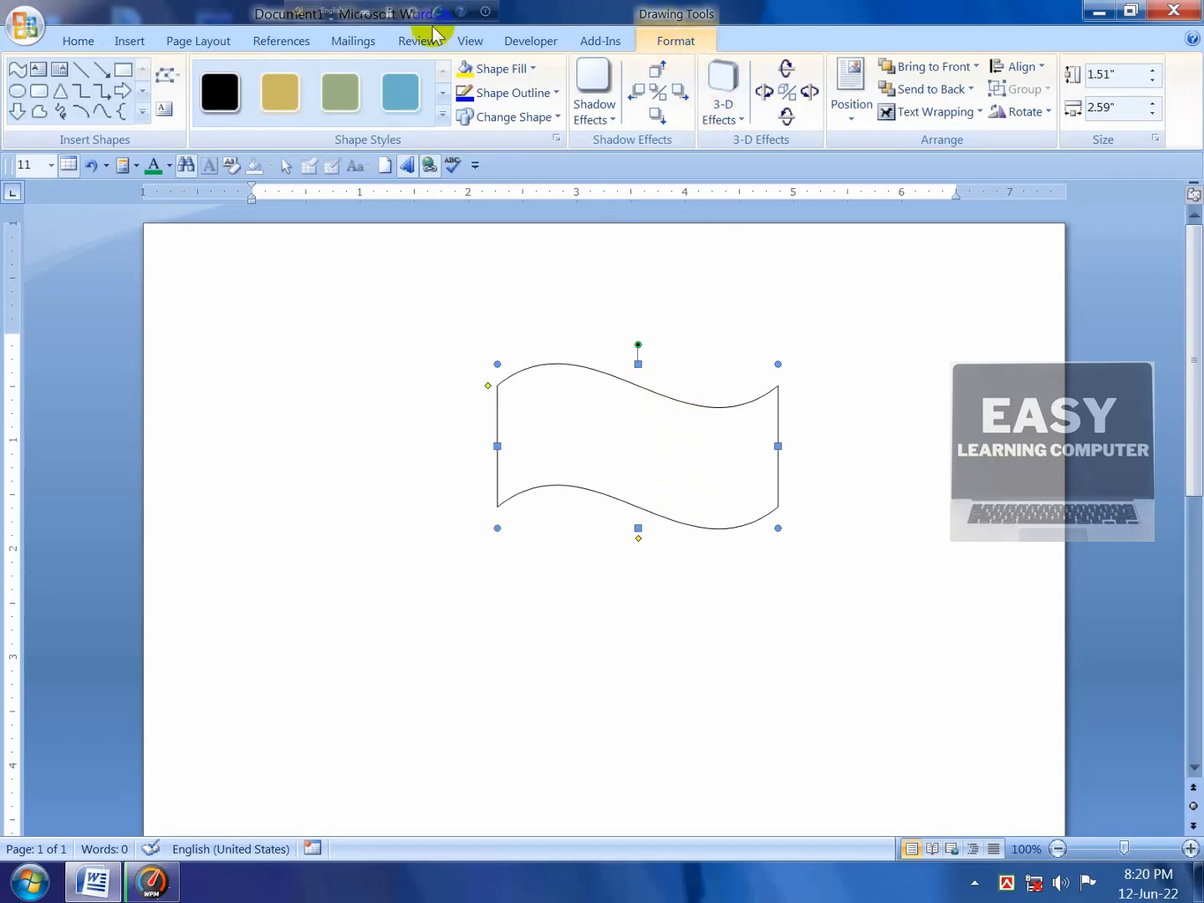
Step: Draw a 0.67" Oval circle inside the wave flag and nudge it slightly left
click(140, 111)
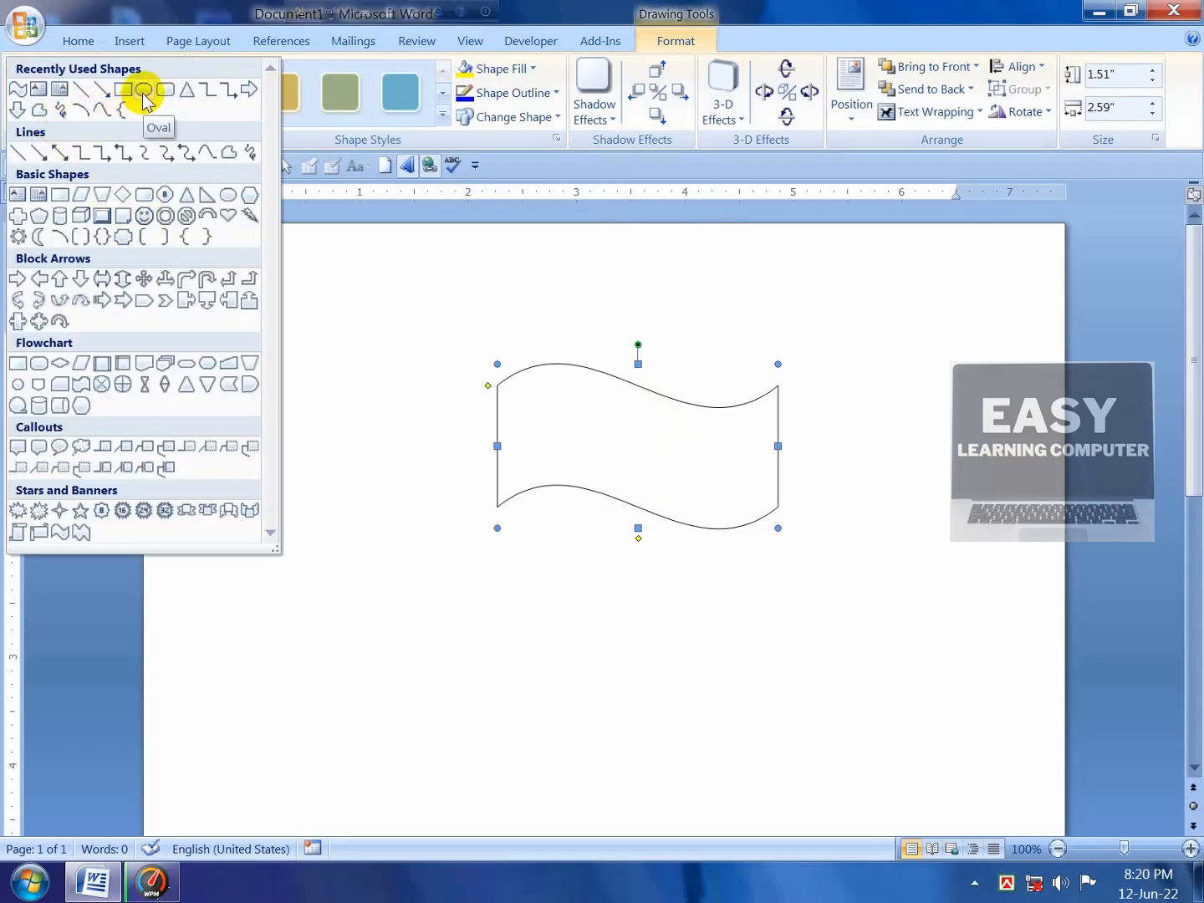
click(145, 92)
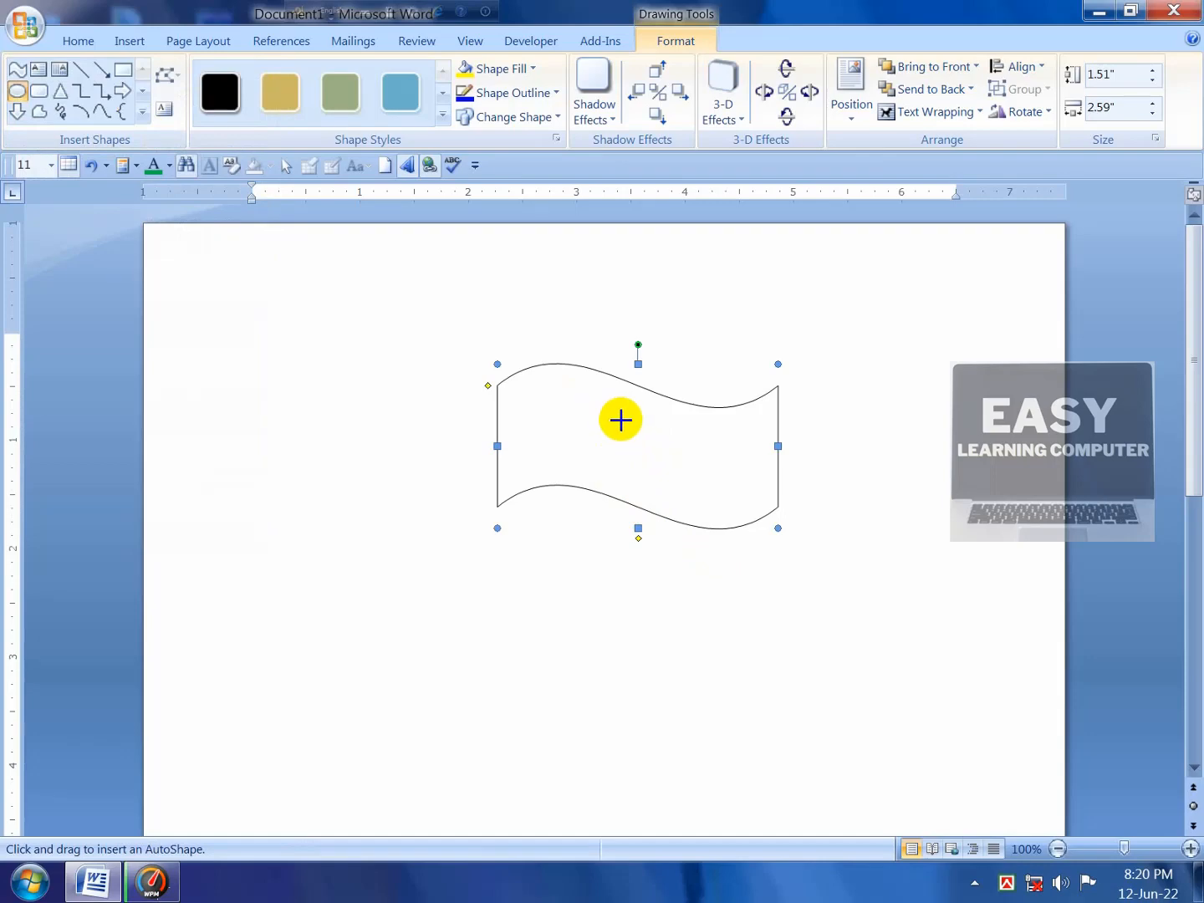
drag(623, 416, 695, 489)
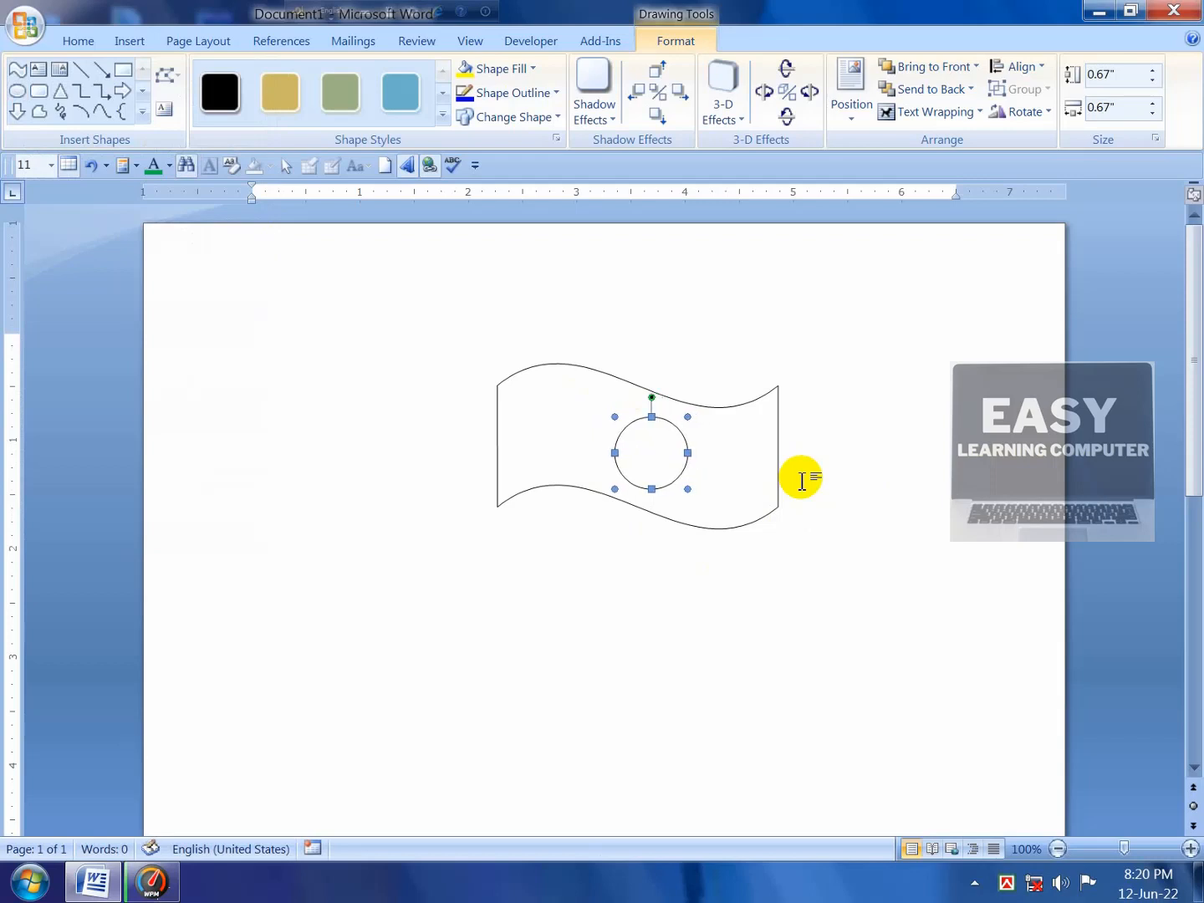
key(ctrl+Left)
key(ctrl+Left)
key(ctrl+Left)
key(ctrl+Left)
key(ctrl+Left)
key(ctrl+Left)
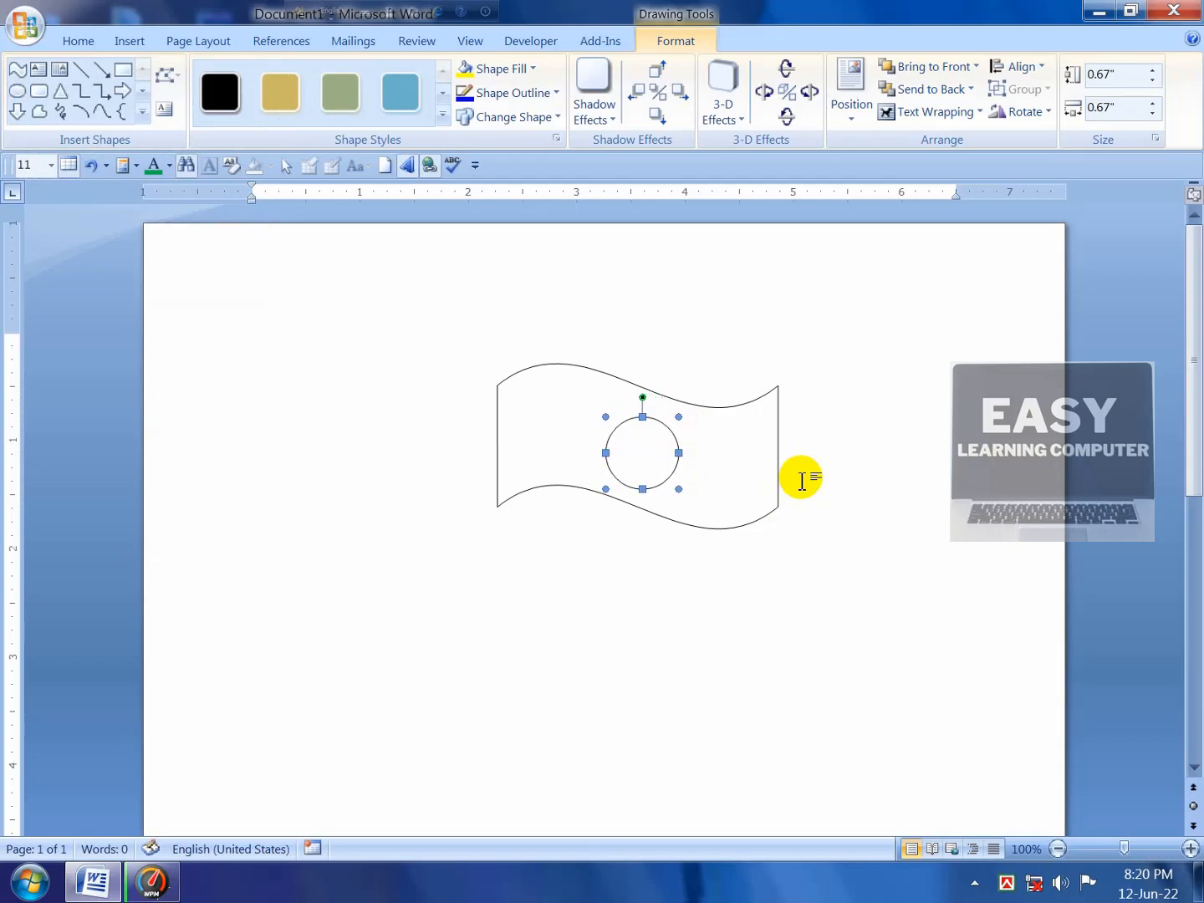
key(ctrl+Left)
key(ctrl+Left)
key(ctrl+Left)
key(ctrl+Left)
key(ctrl+Left)
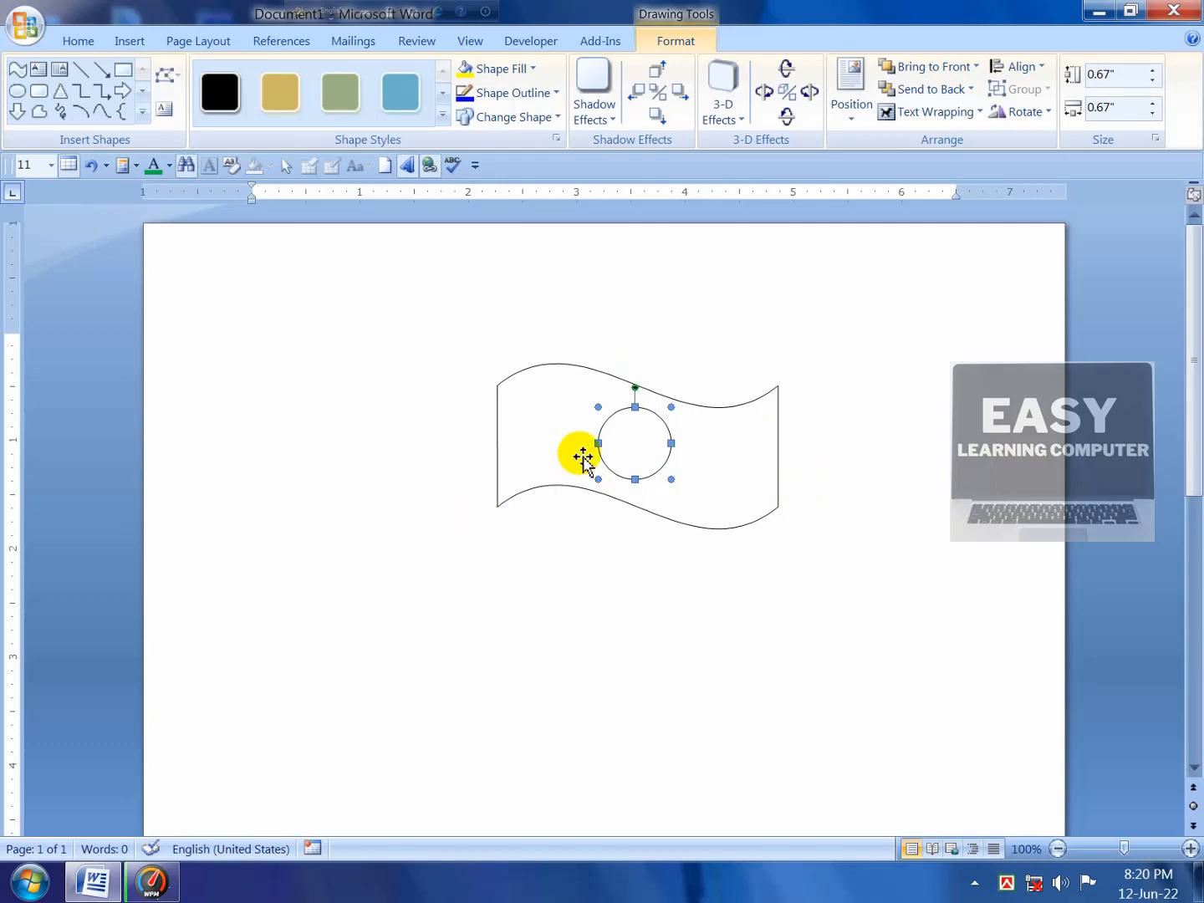
click(749, 481)
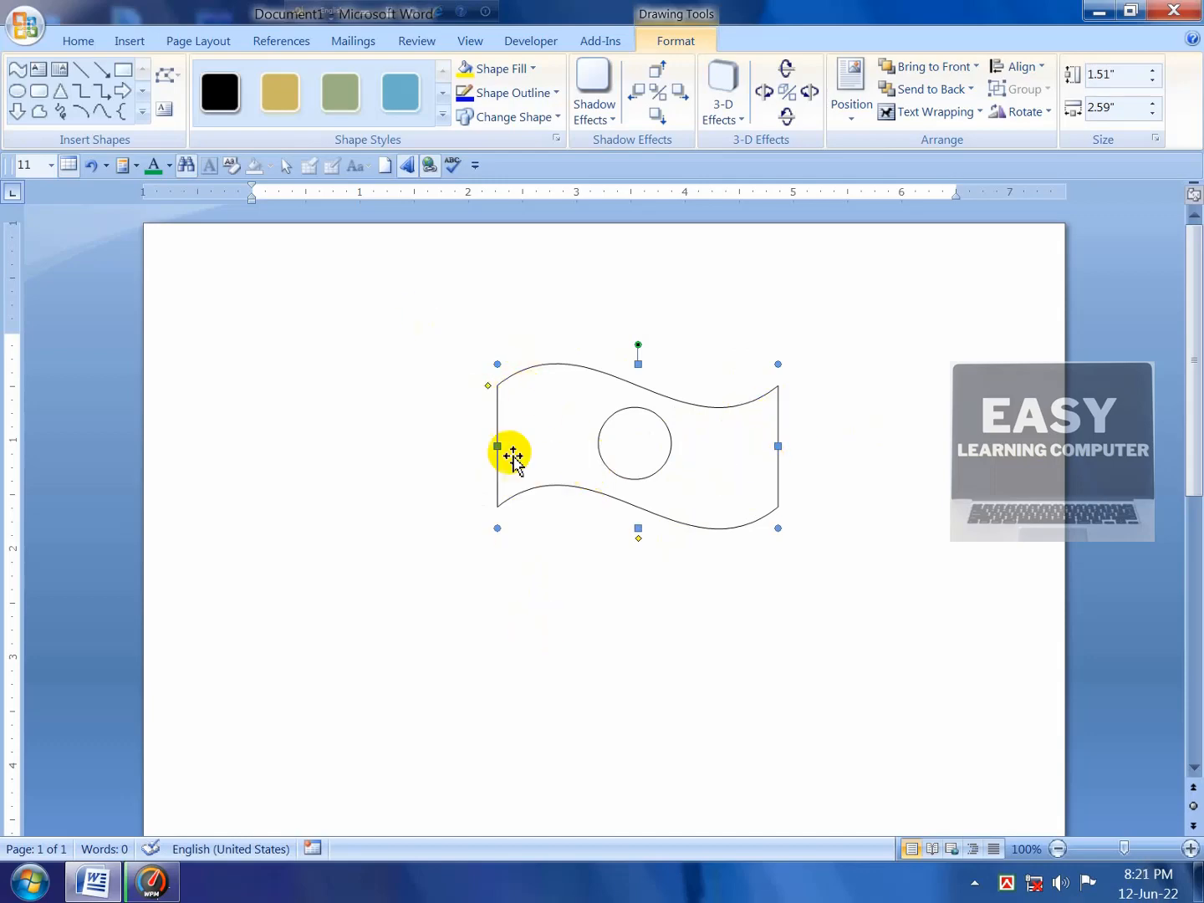
Step: Draw a tall thin rectangle as the flagpole along the flag's left edge
click(123, 73)
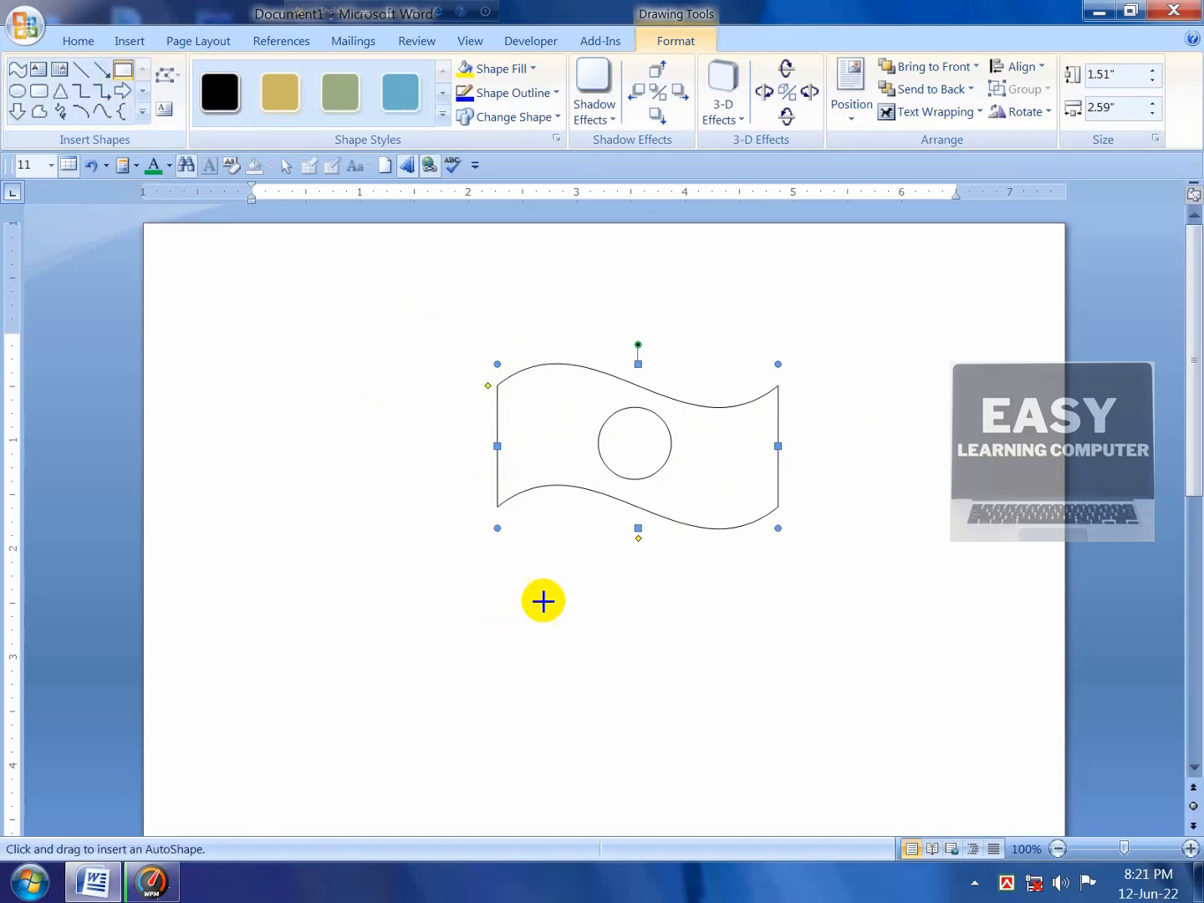
scroll(548, 452, down, 1)
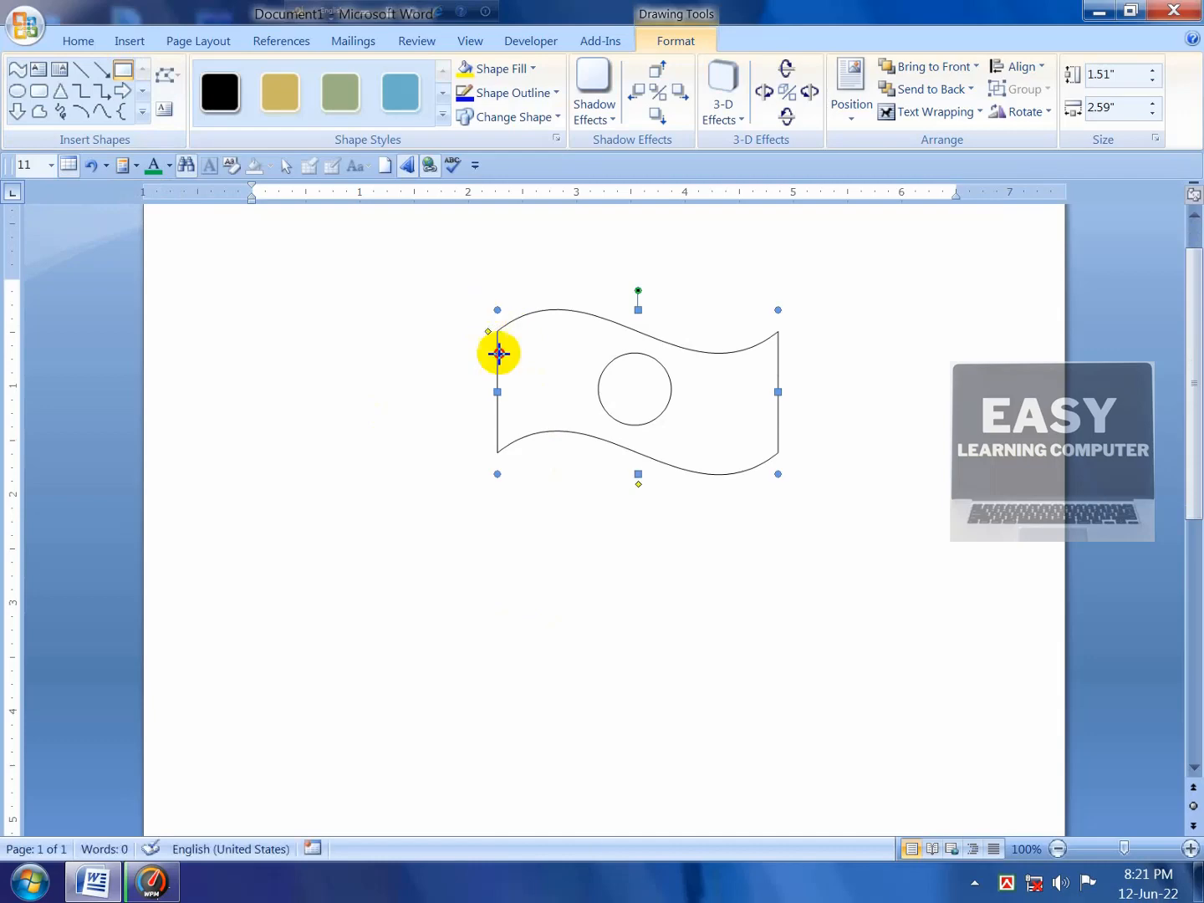
drag(487, 703, 501, 817)
scroll(513, 787, down, 2)
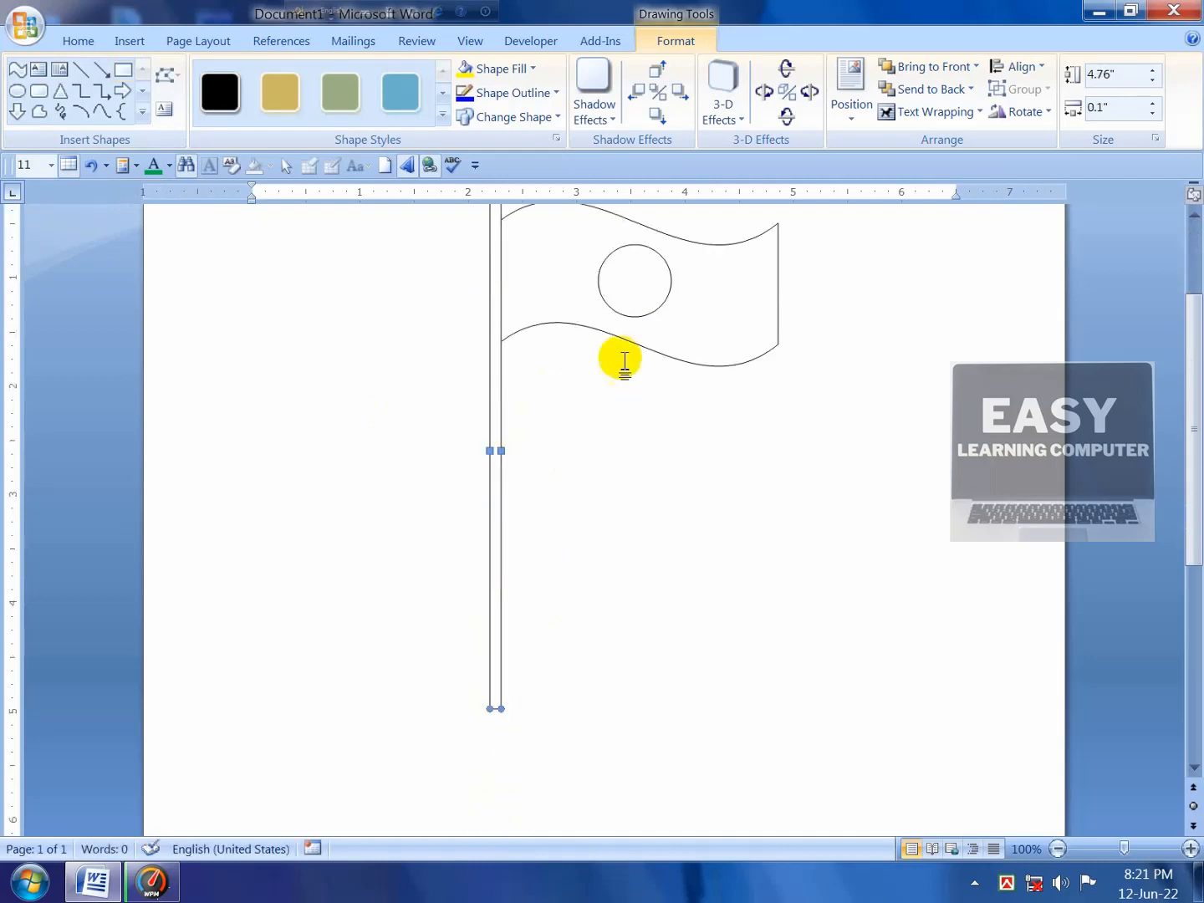
scroll(483, 660, down, 1)
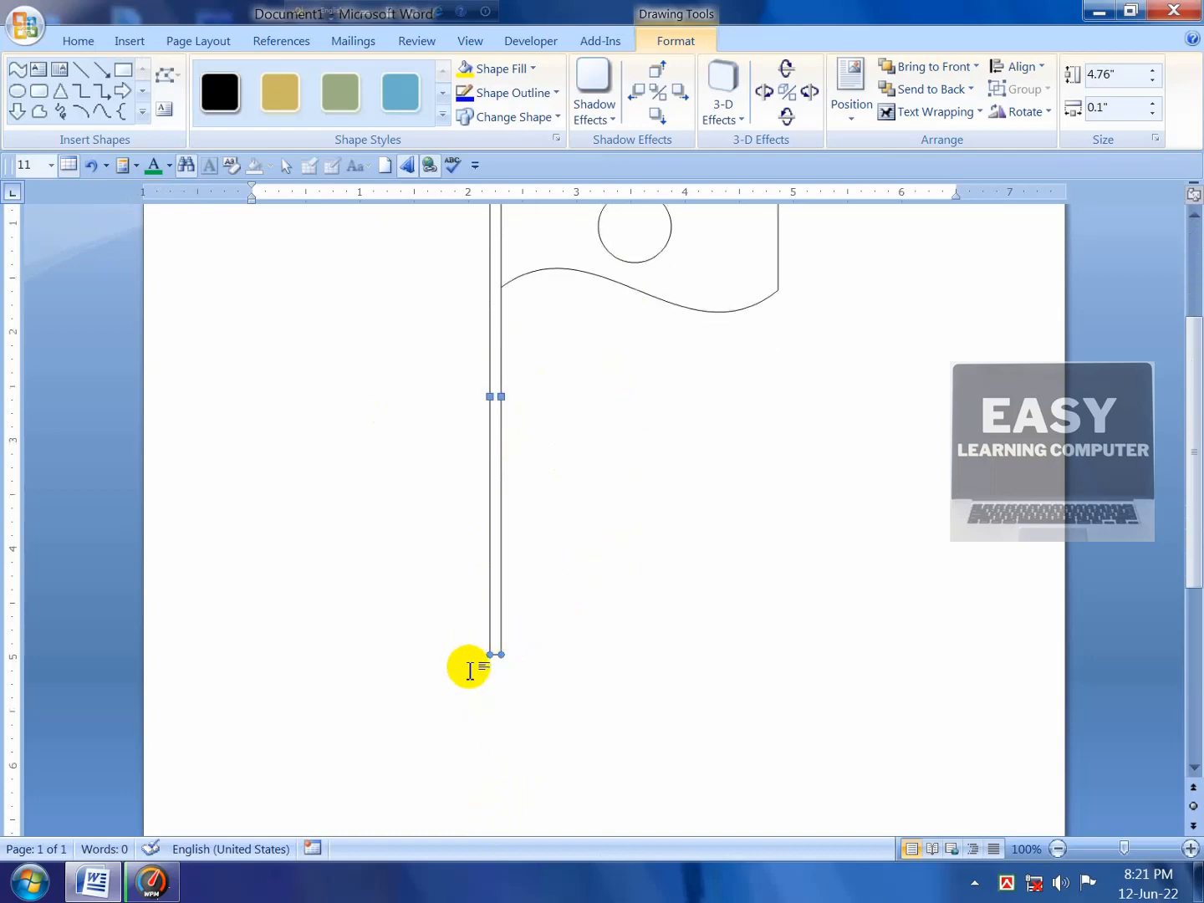
click(469, 656)
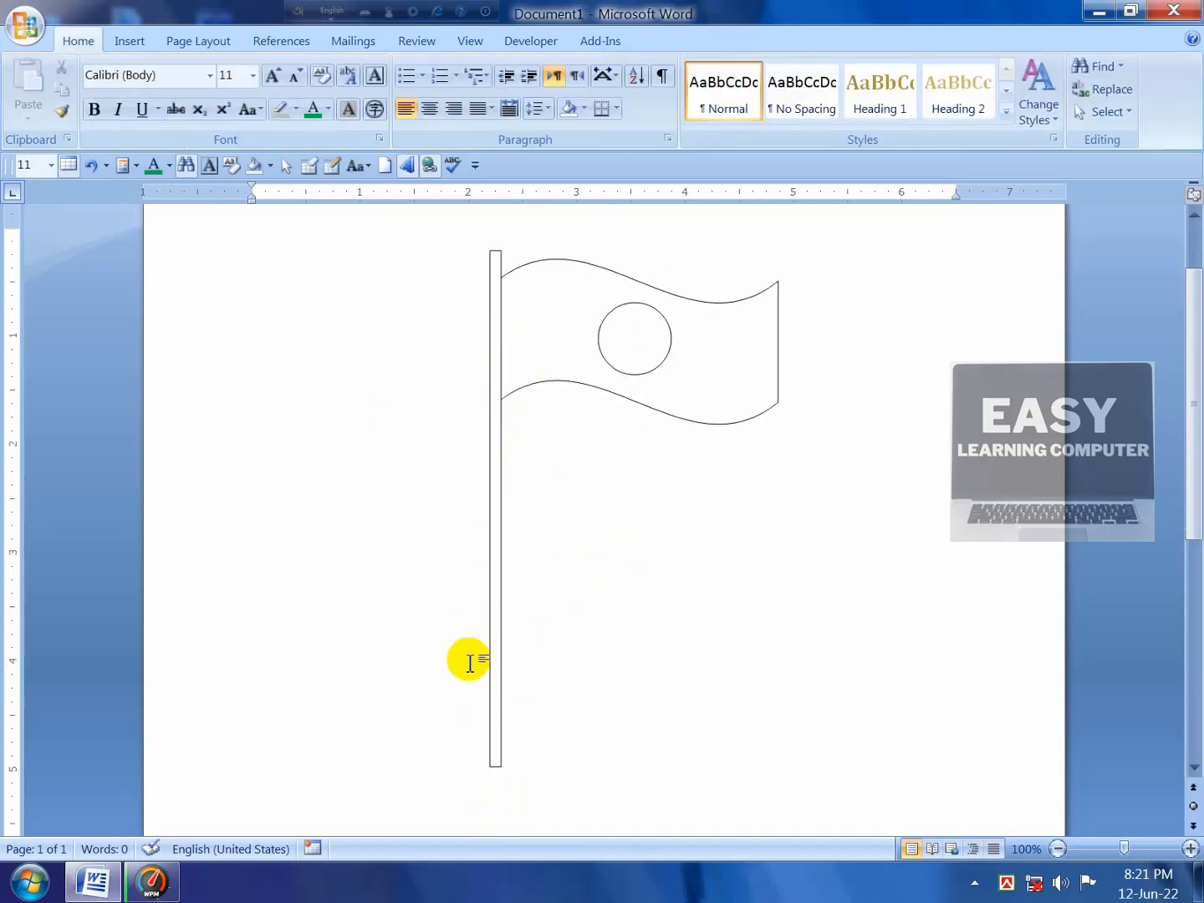
scroll(500, 576, down, 2)
click(499, 580)
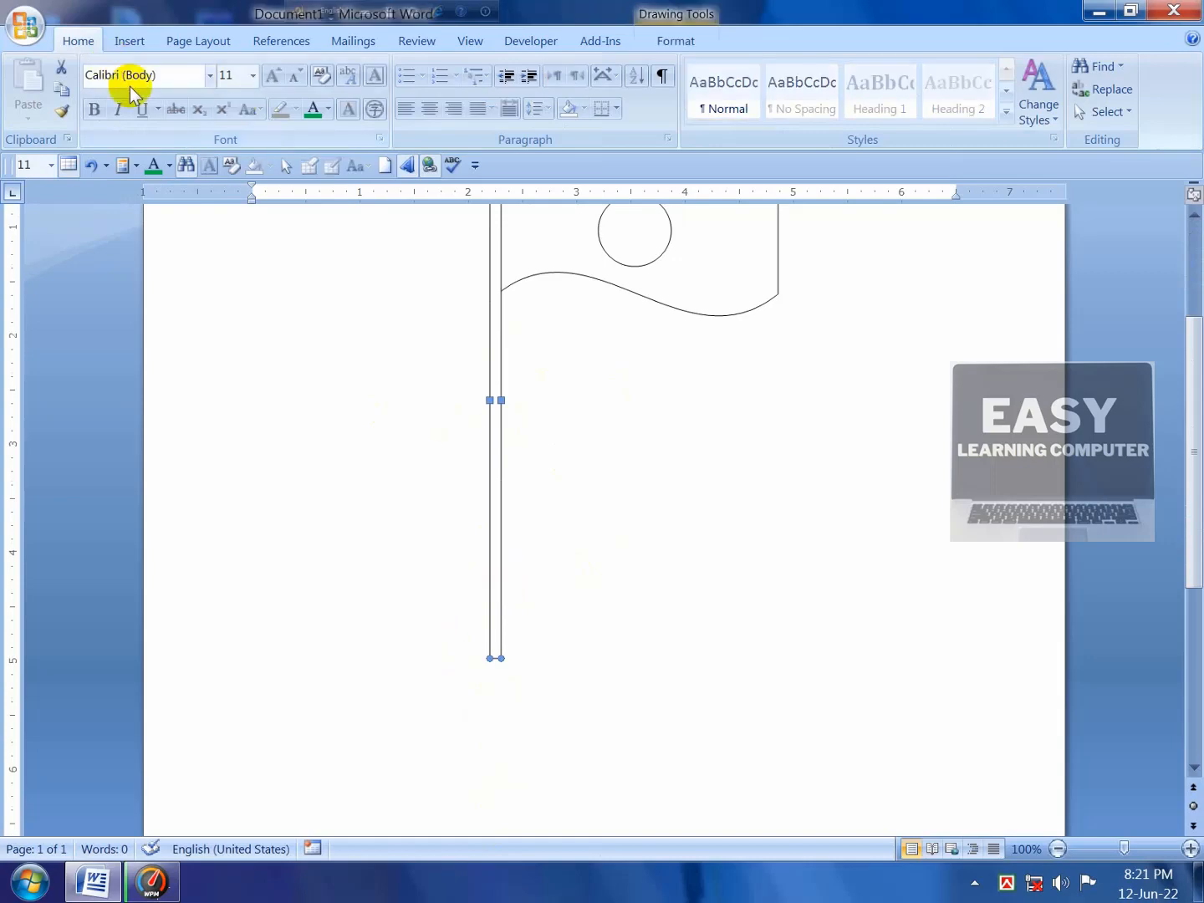
Step: Stack three progressively wider rectangles under the pole as a stepped base
click(675, 41)
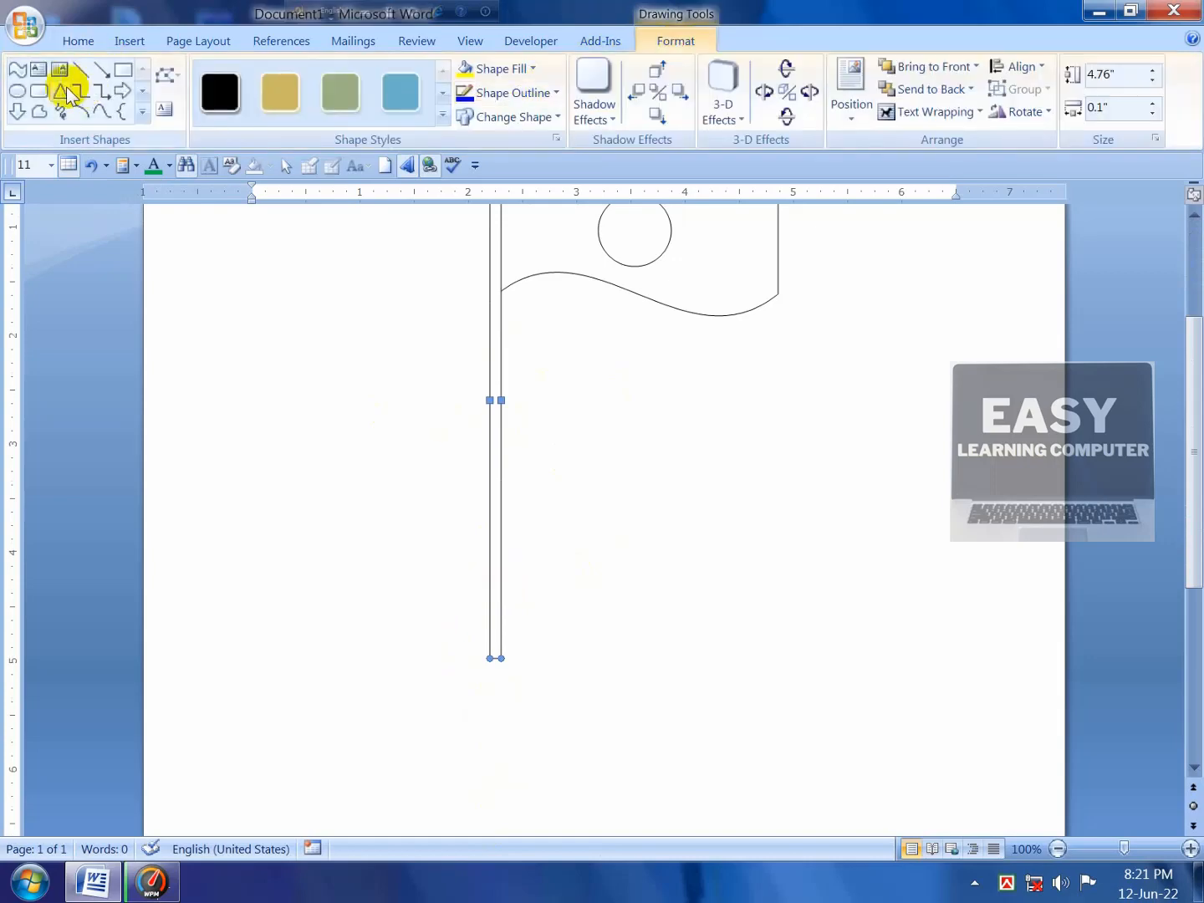
click(123, 69)
drag(464, 650, 522, 670)
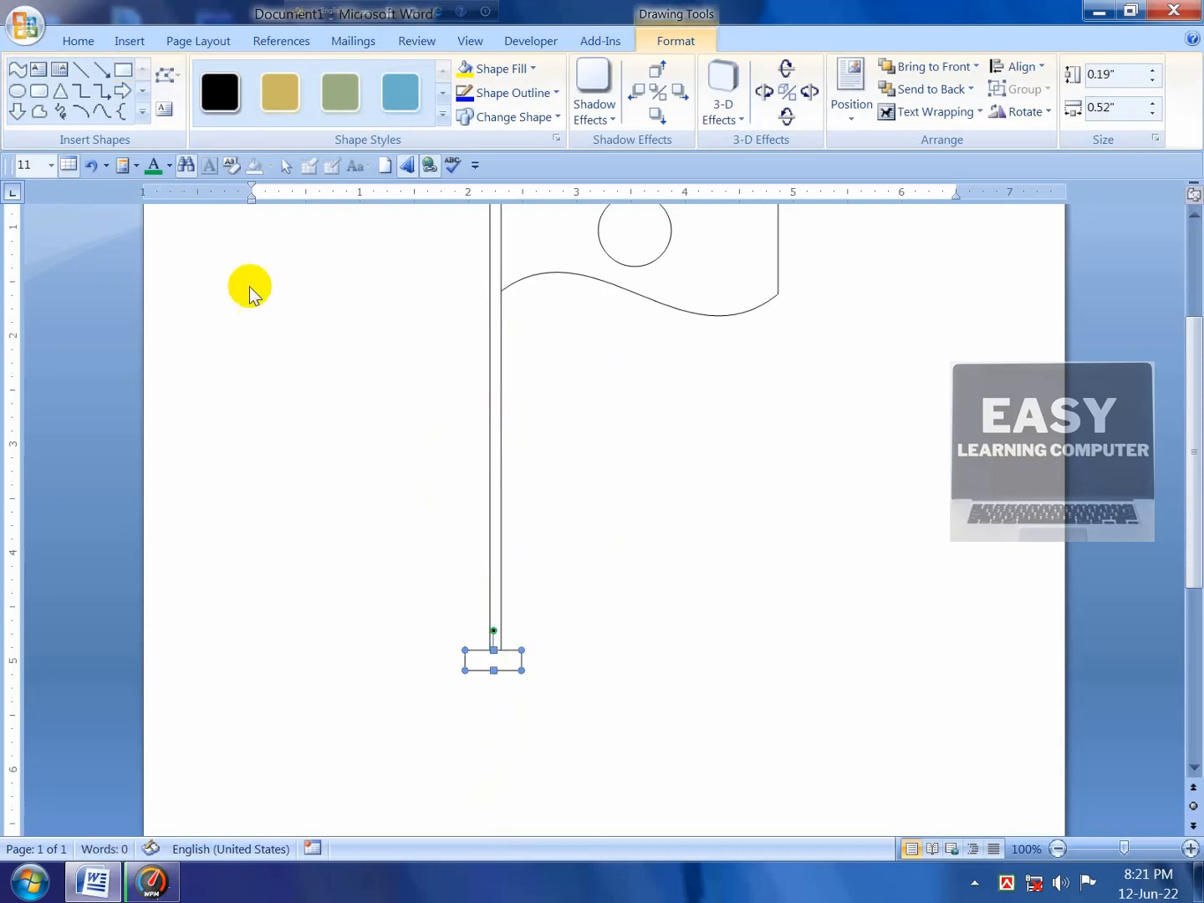
click(123, 70)
drag(447, 662, 534, 686)
click(123, 72)
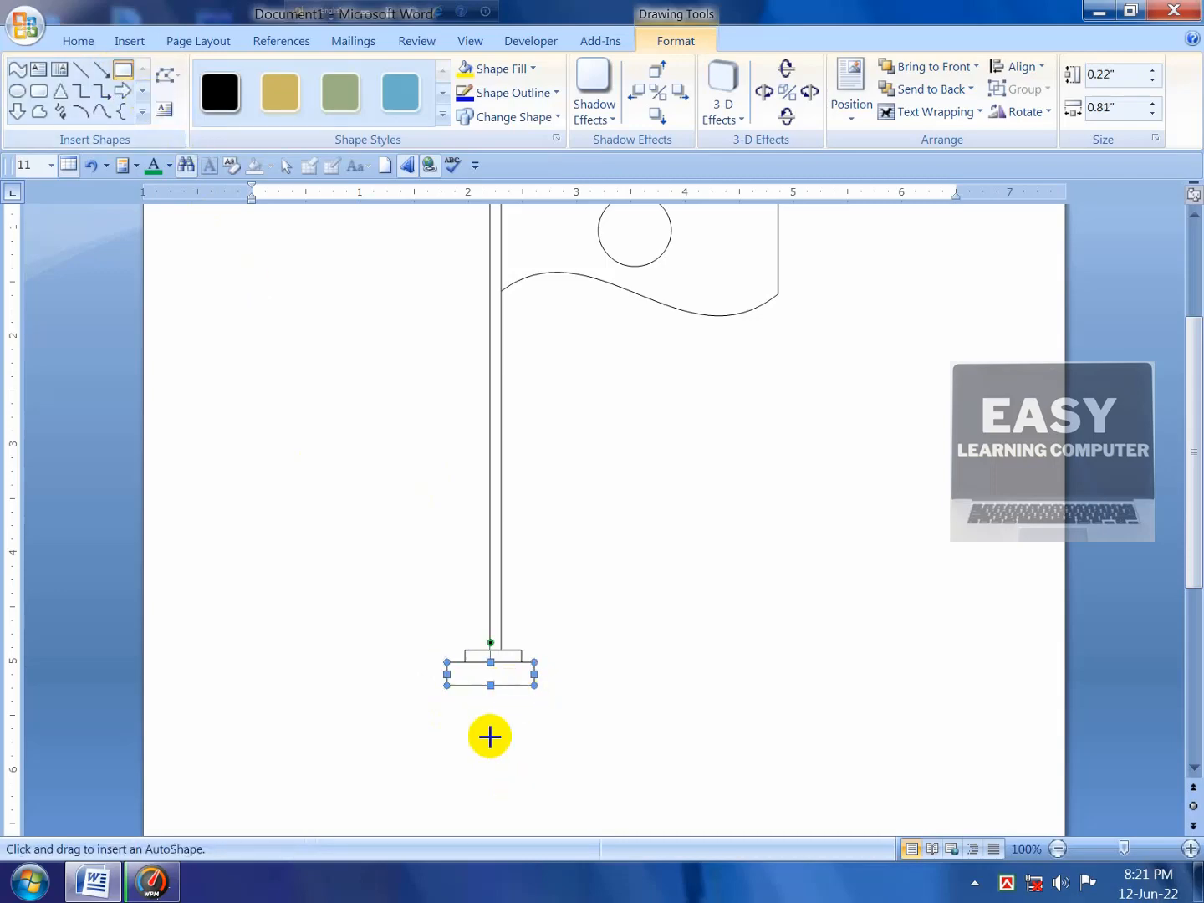
drag(425, 680, 551, 704)
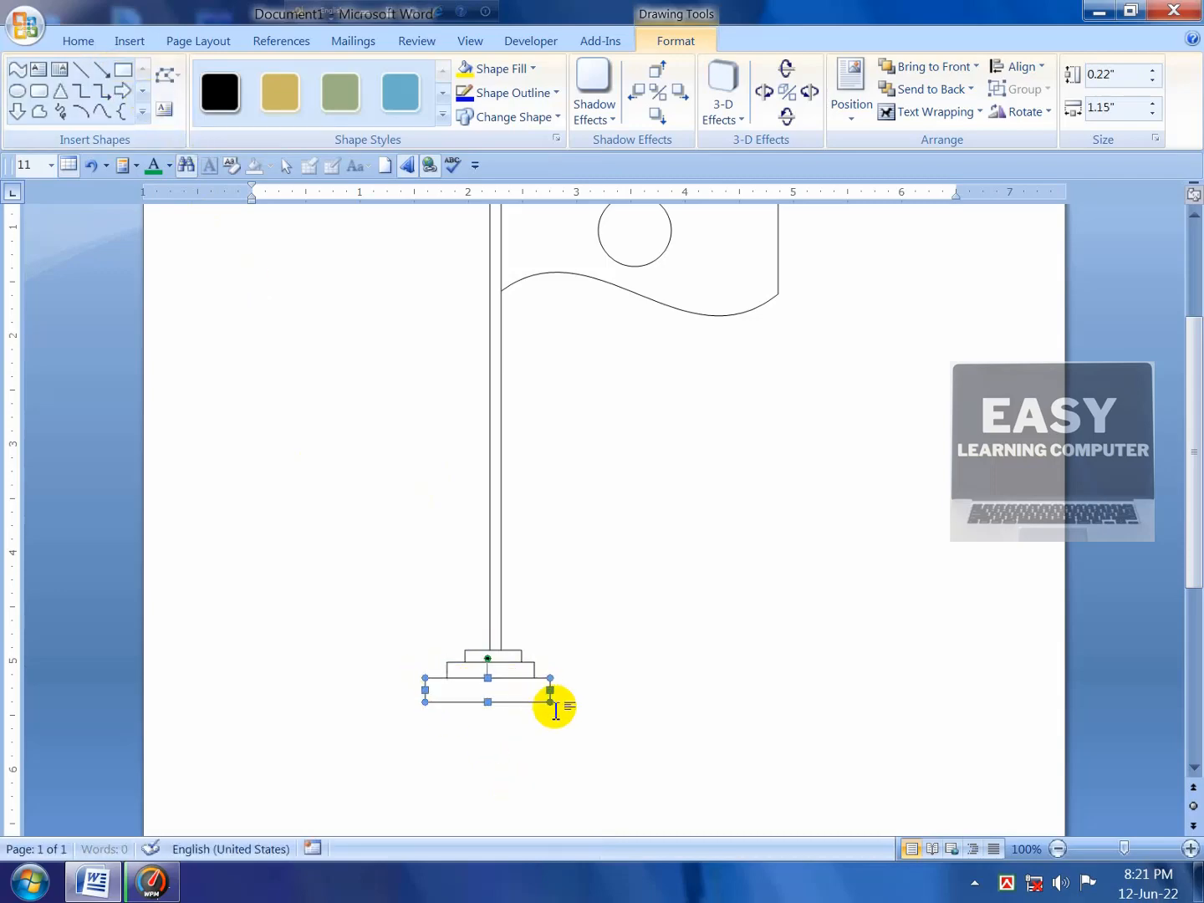
scroll(590, 746, up, 4)
scroll(591, 677, down, 4)
scroll(604, 669, up, 5)
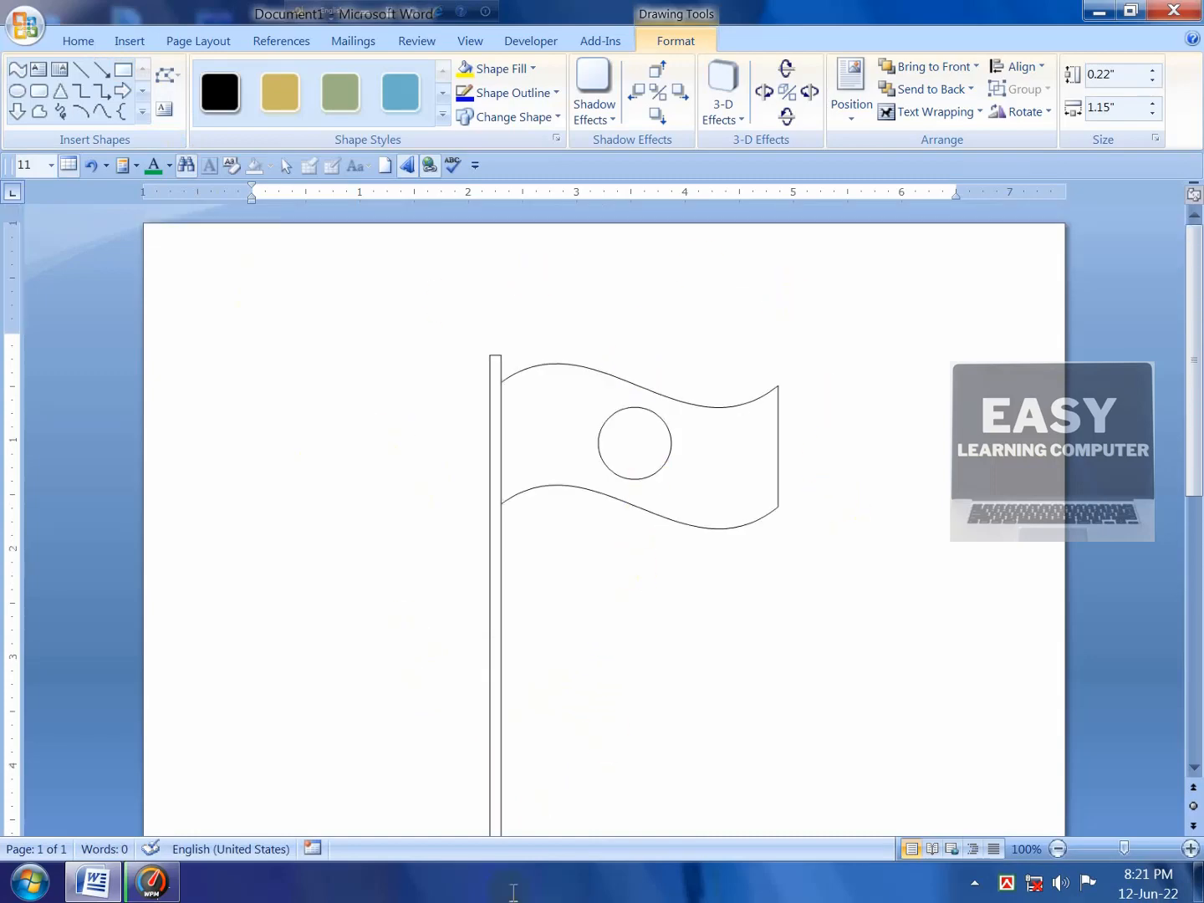
scroll(659, 557, down, 3)
scroll(679, 474, up, 2)
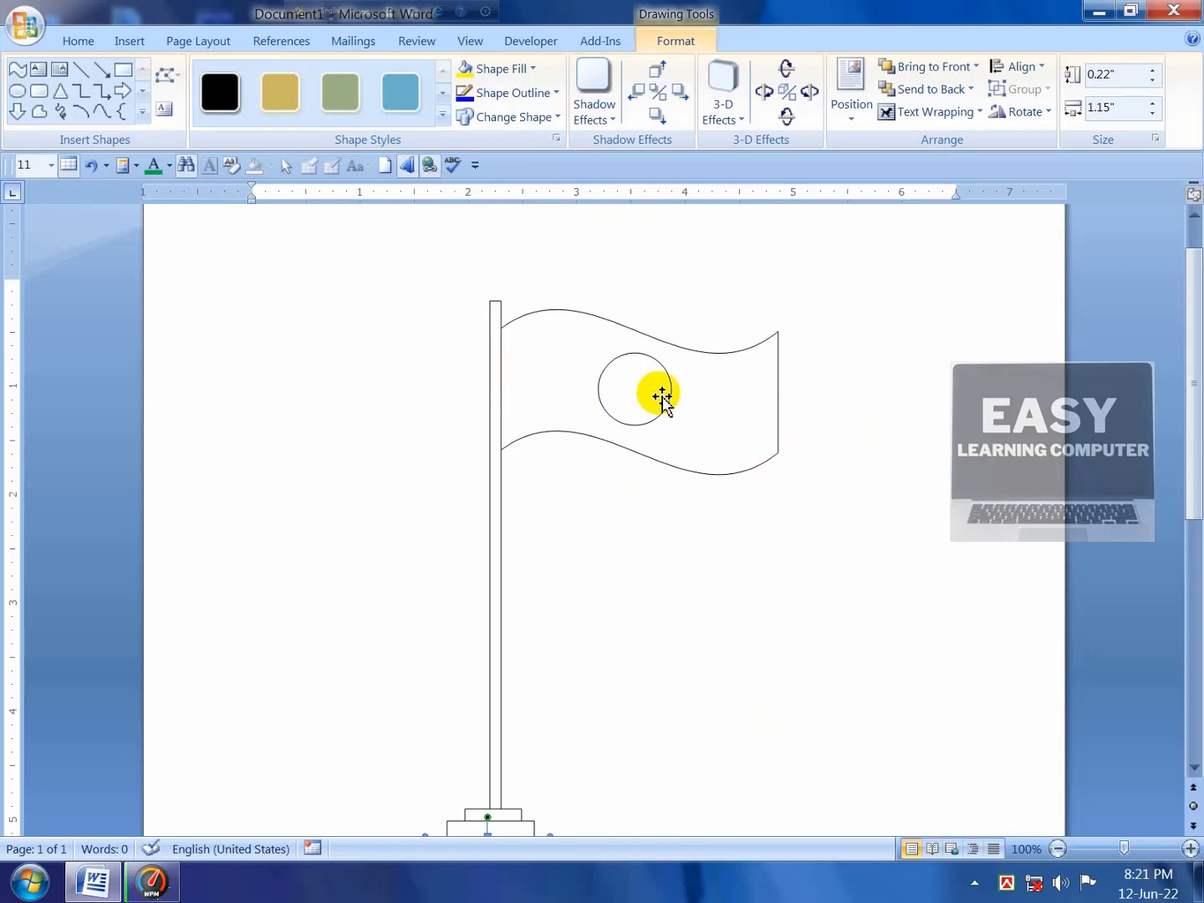
Step: Fill the wavy flag shape with green
click(727, 409)
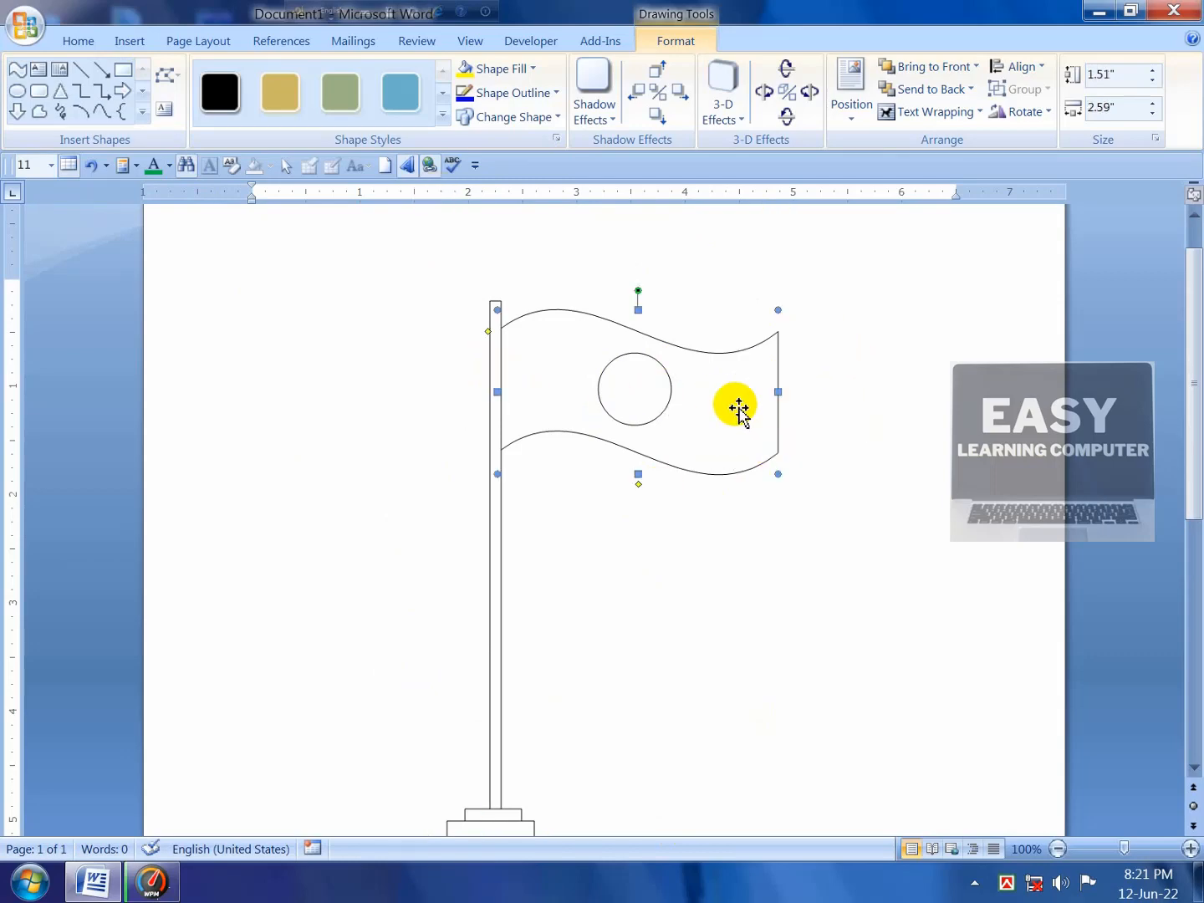
click(531, 69)
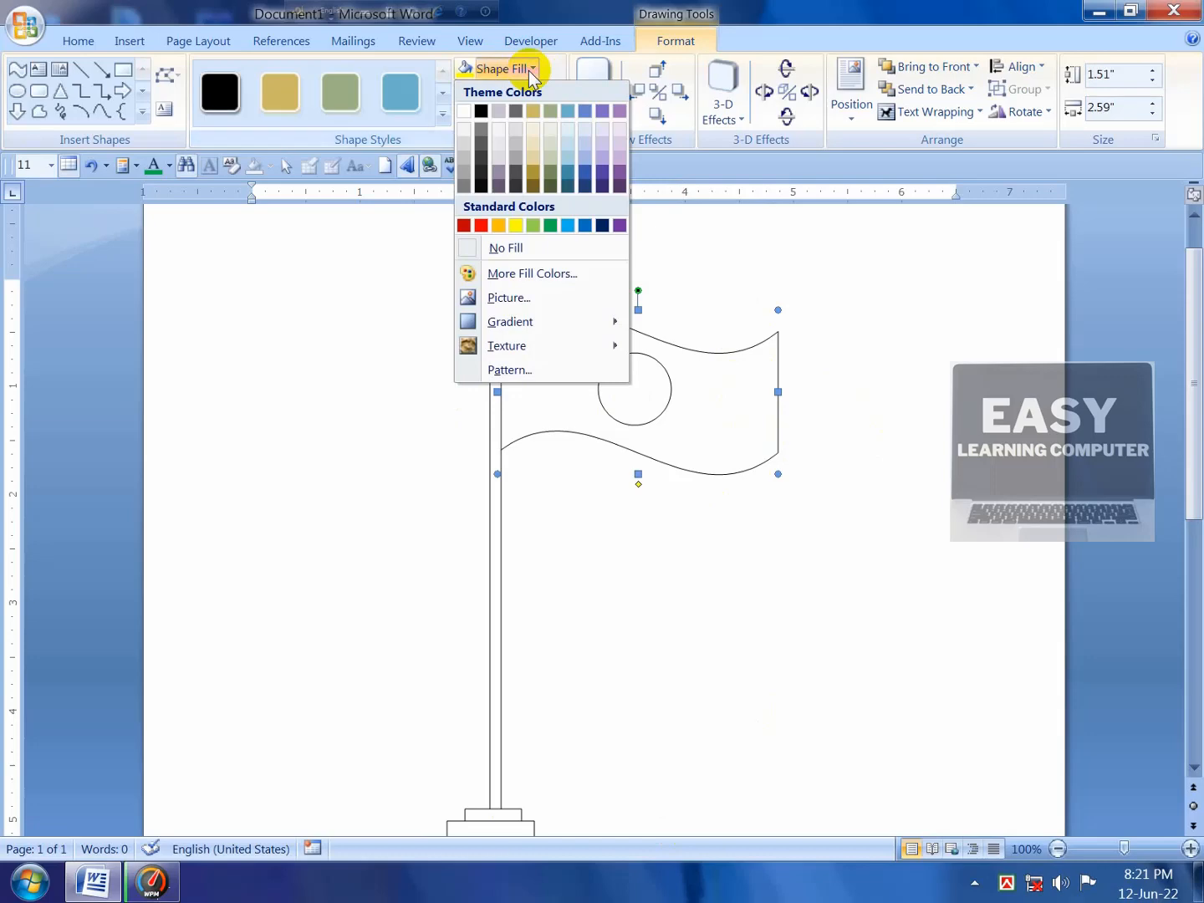
click(551, 226)
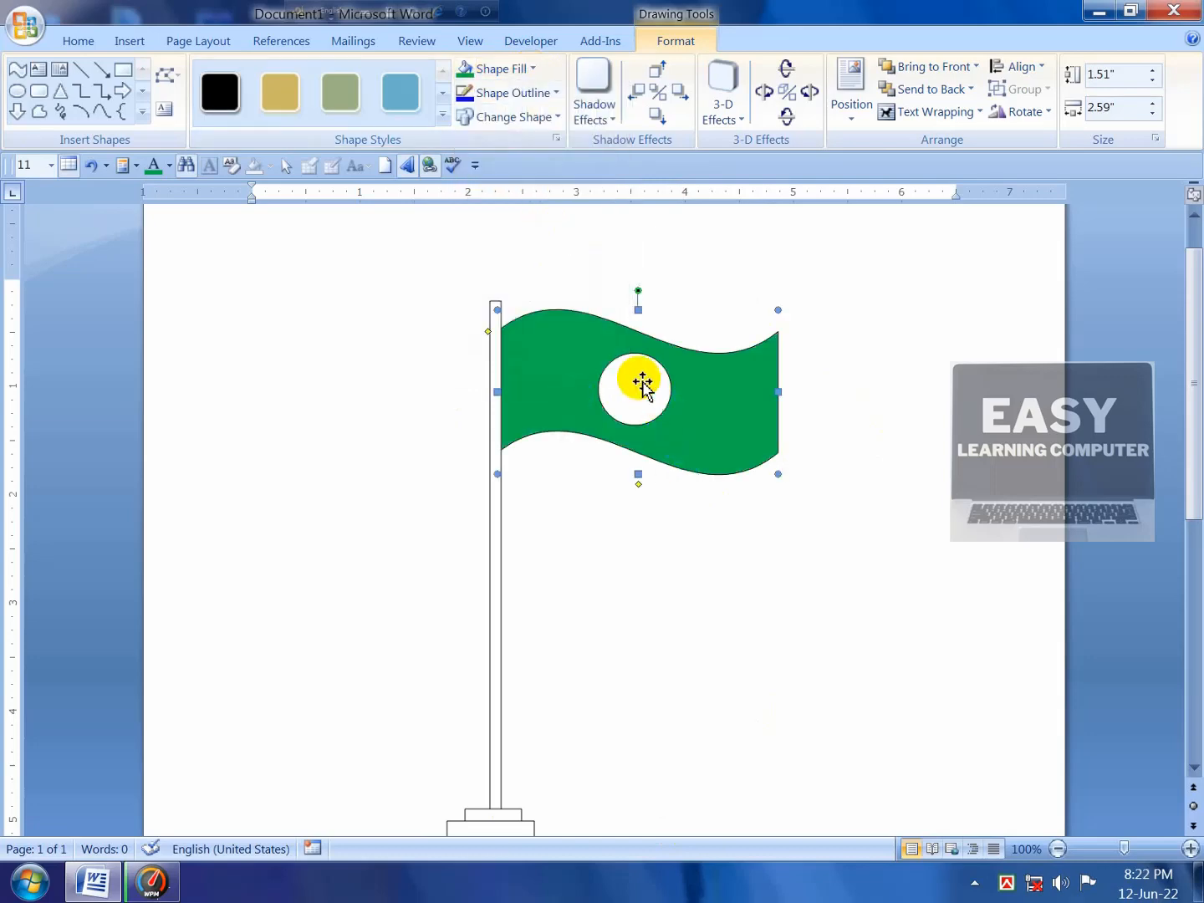
Step: Fill the circle inside the flag with red
click(628, 384)
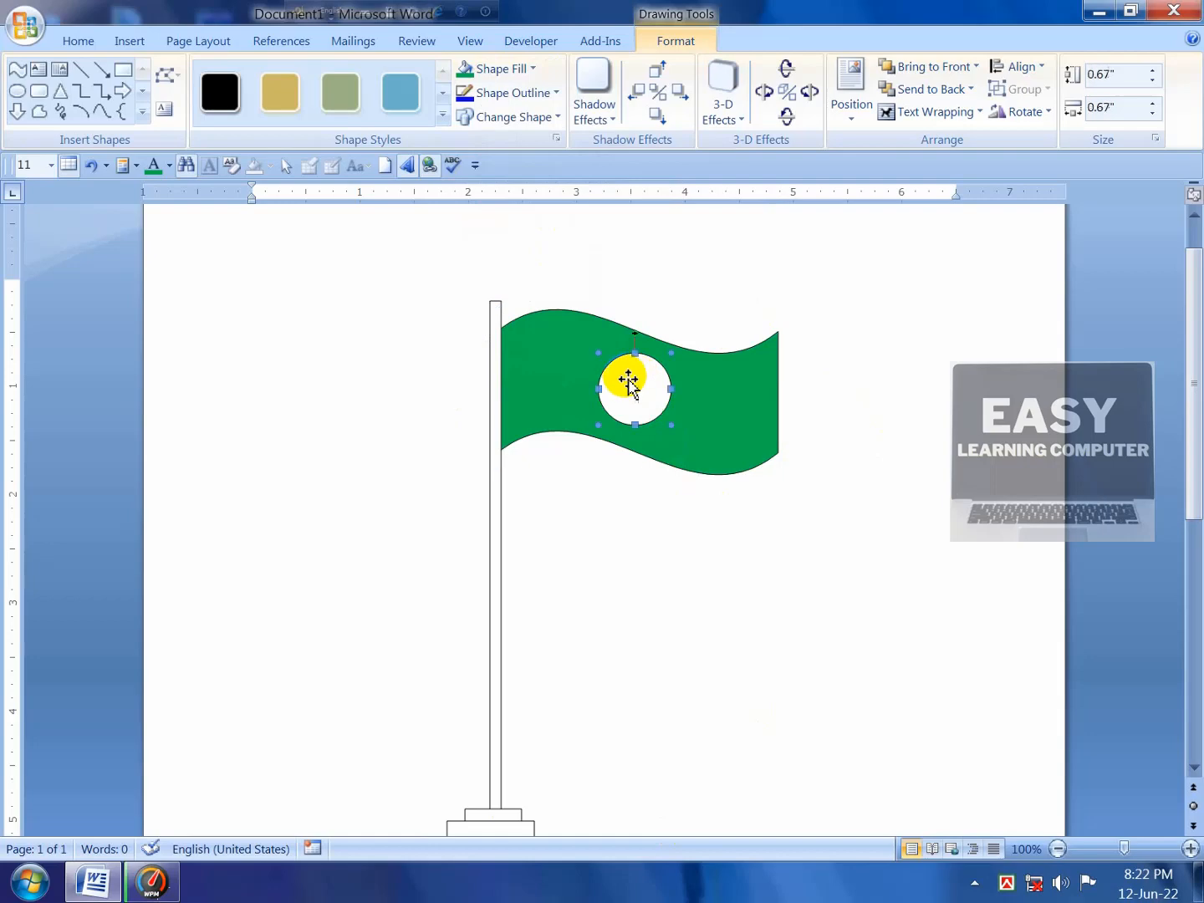
click(532, 70)
click(465, 225)
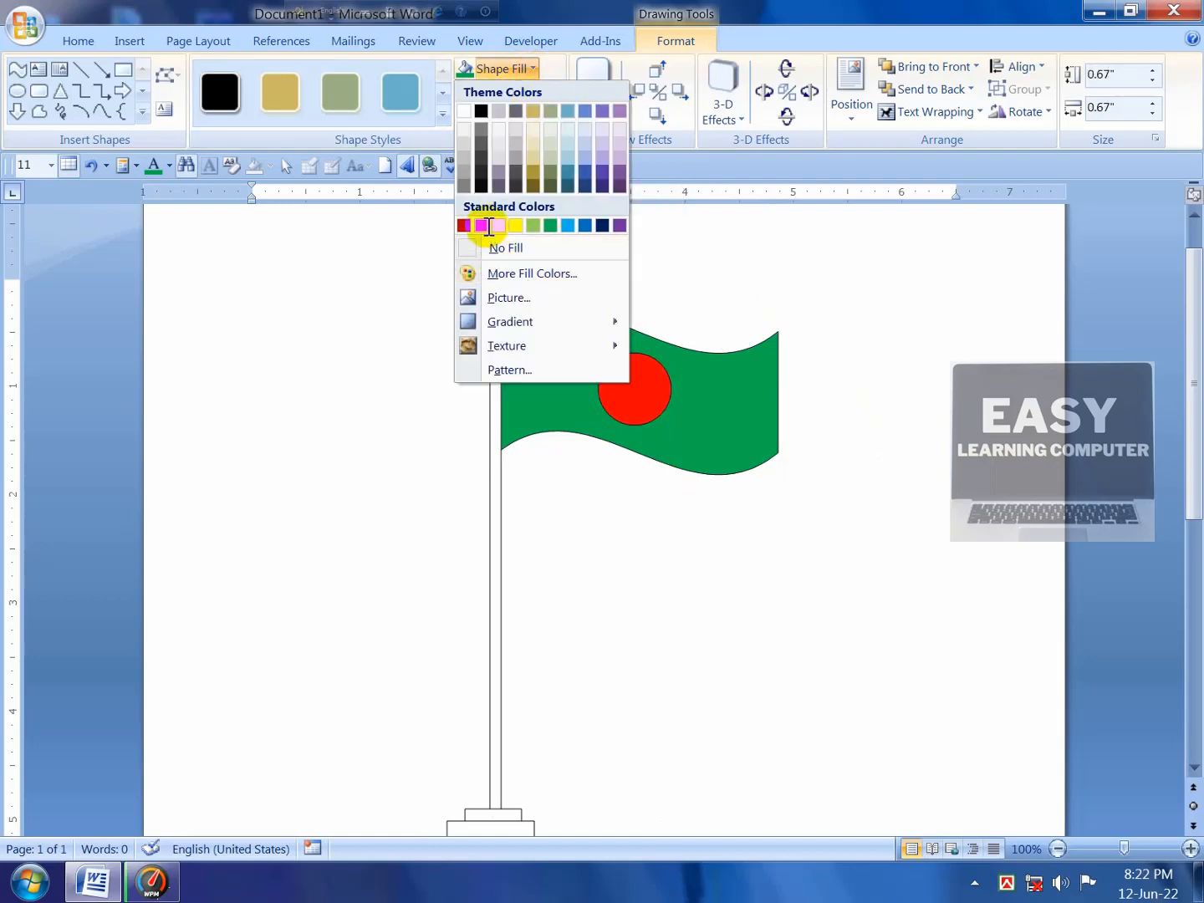
click(486, 225)
scroll(529, 437, down, 1)
click(496, 435)
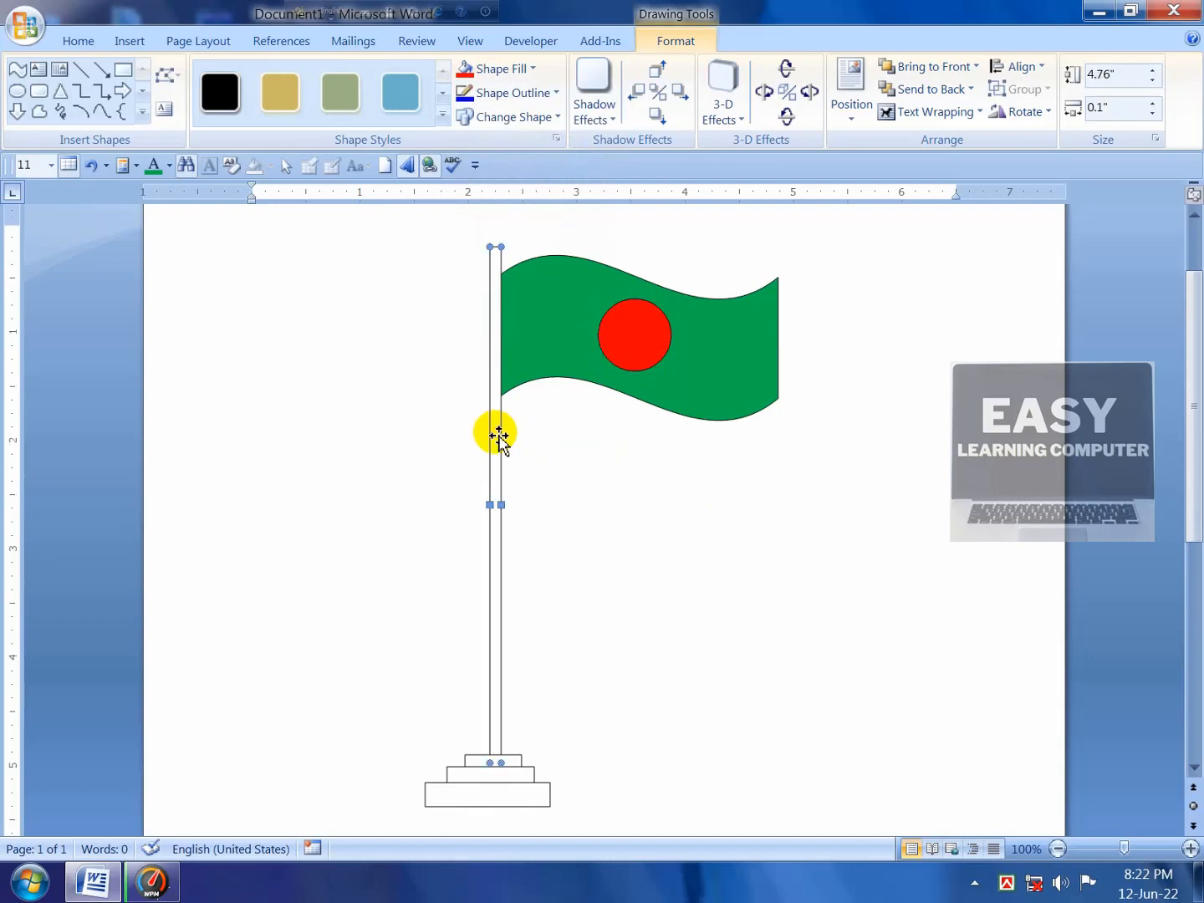
Step: Apply the Green marble texture fill to the flagpole
click(534, 71)
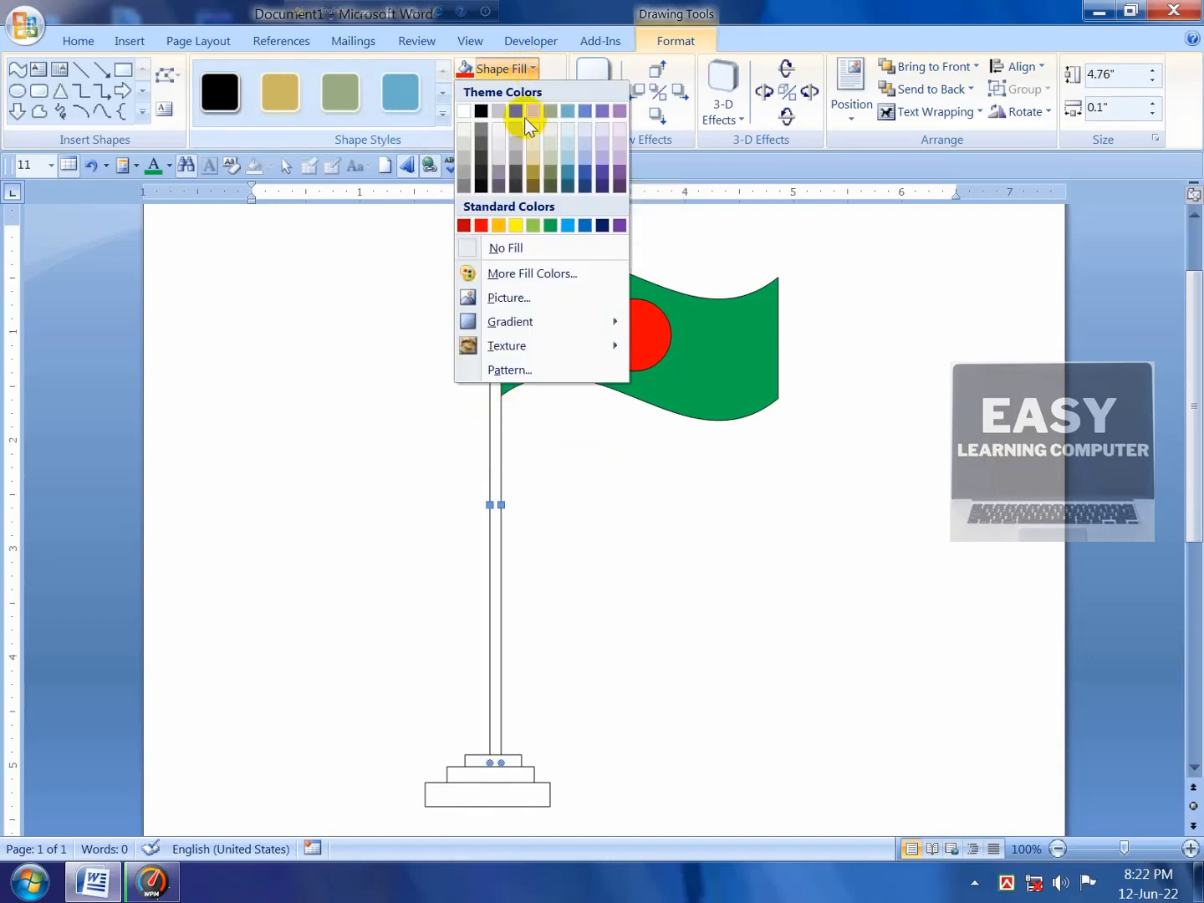
mouse_move(493, 350)
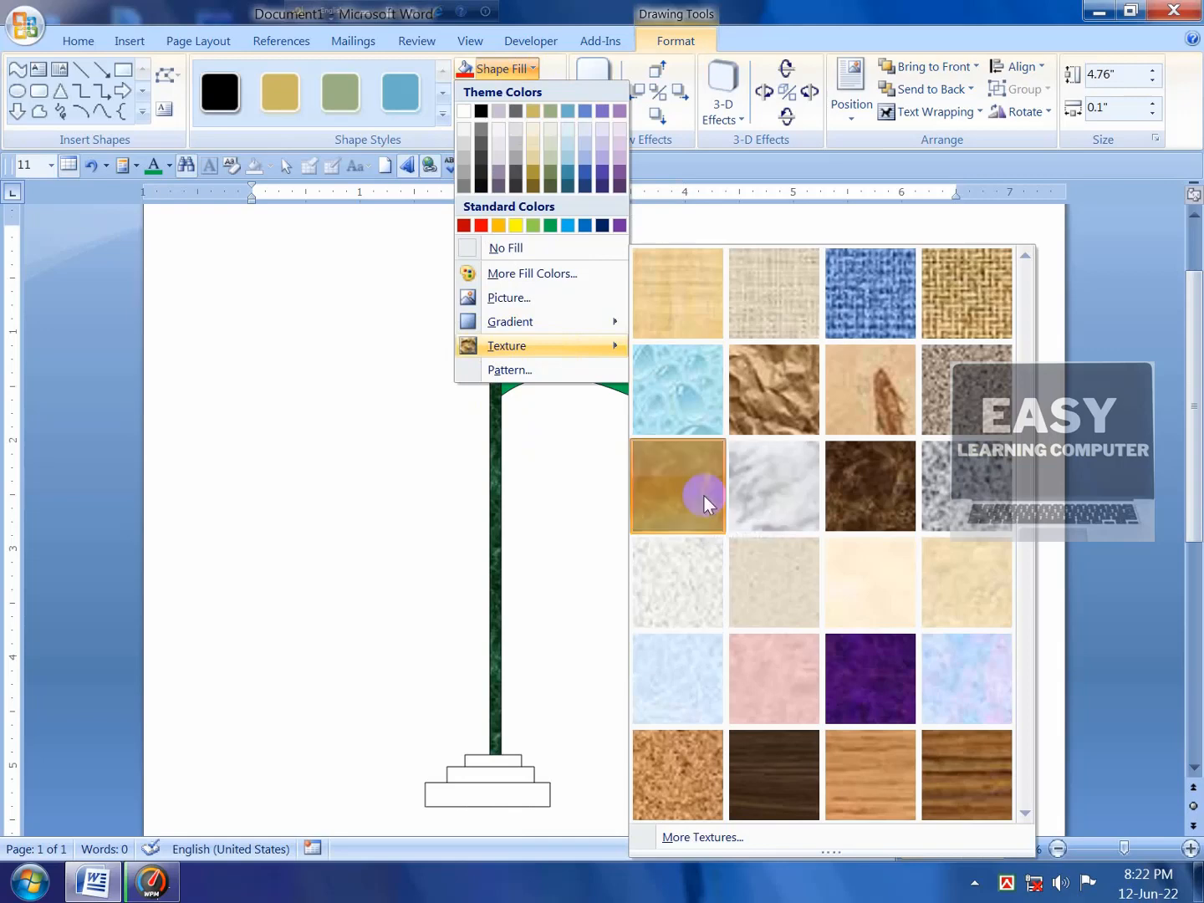
click(703, 500)
scroll(585, 489, down, 3)
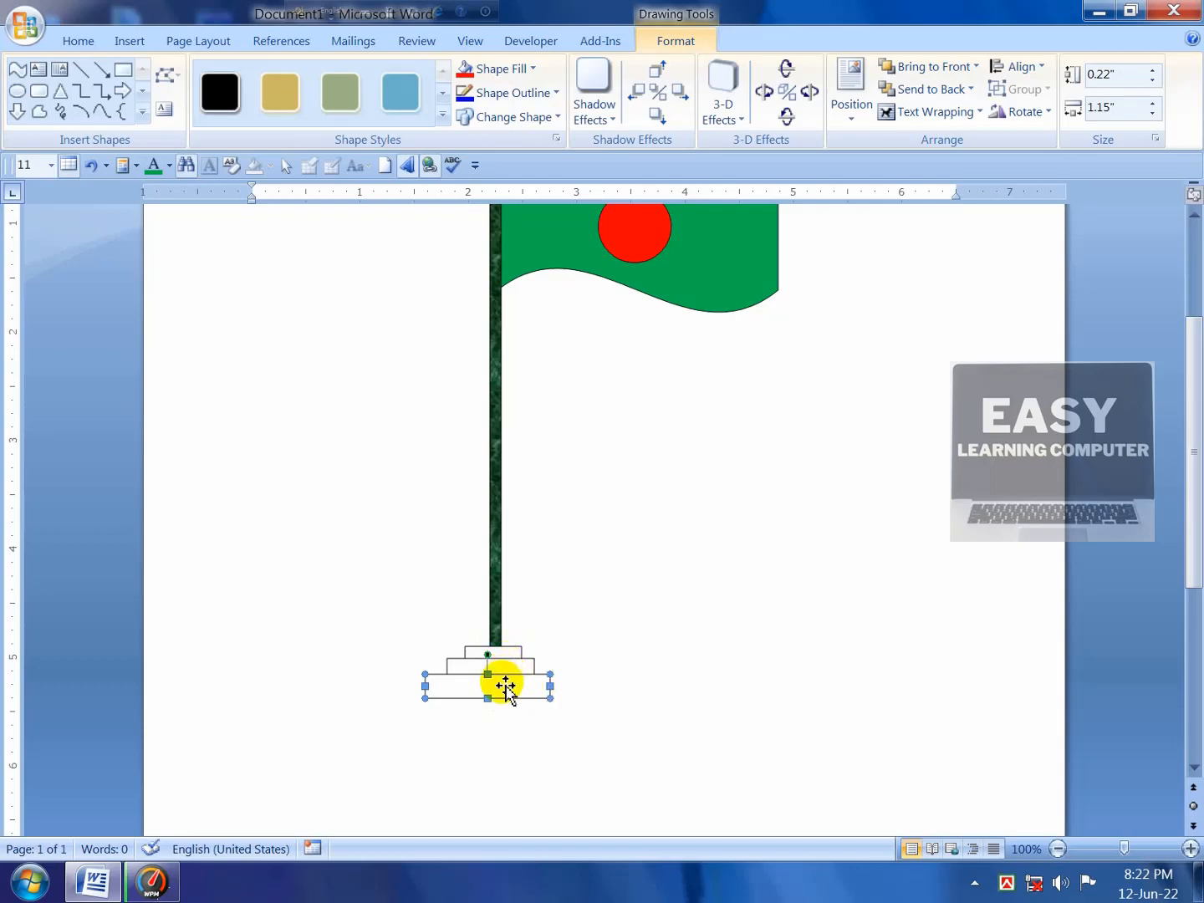
Step: Select all three base rectangles and give them a speckled granite stone texture
shift+click(510, 667)
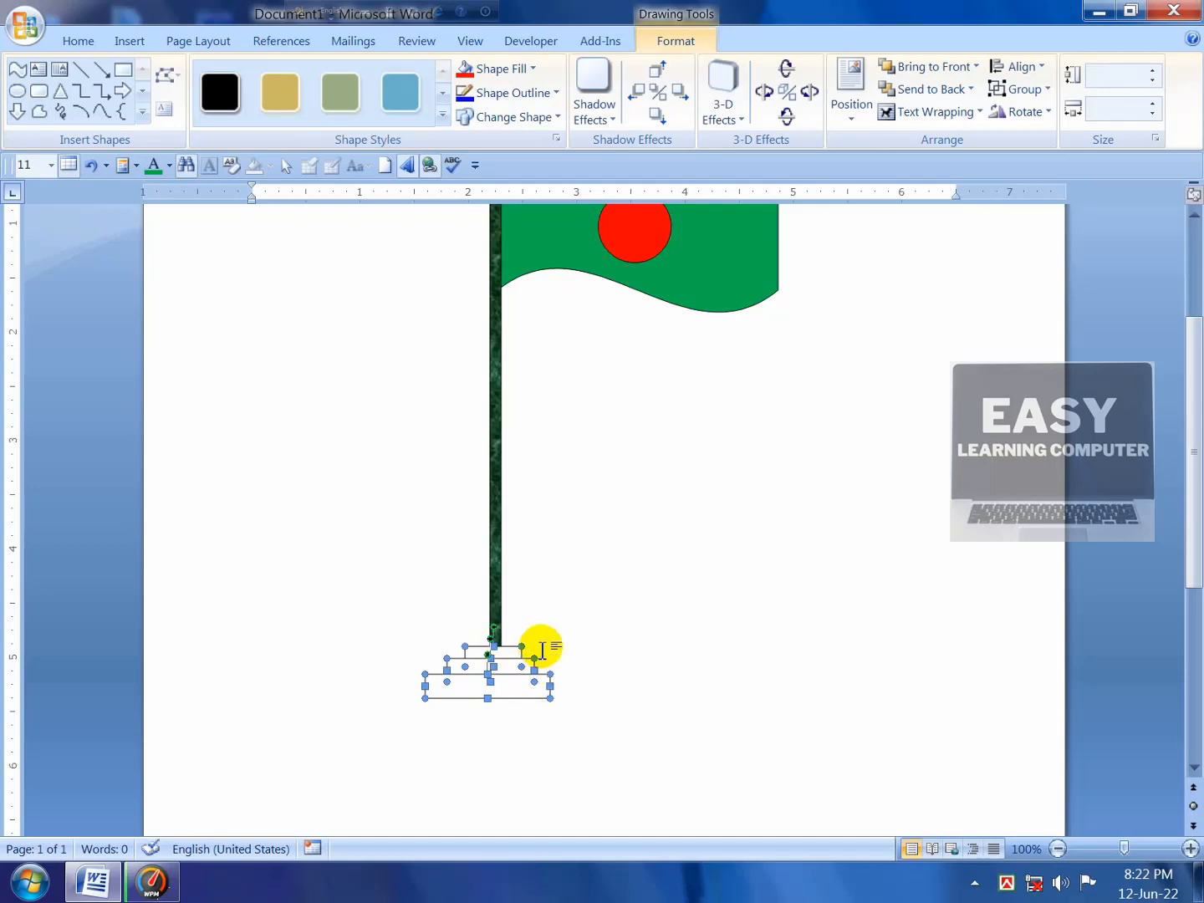
click(533, 69)
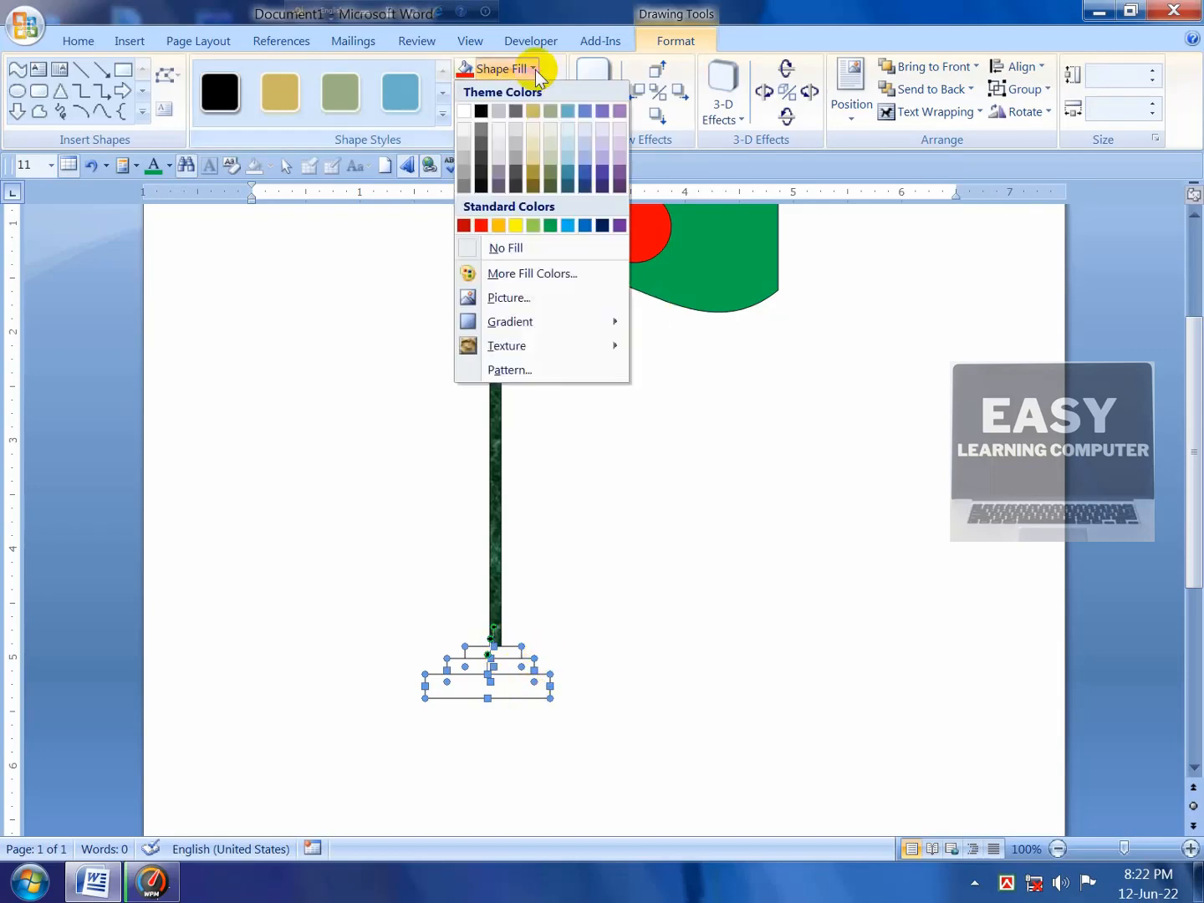
mouse_move(526, 349)
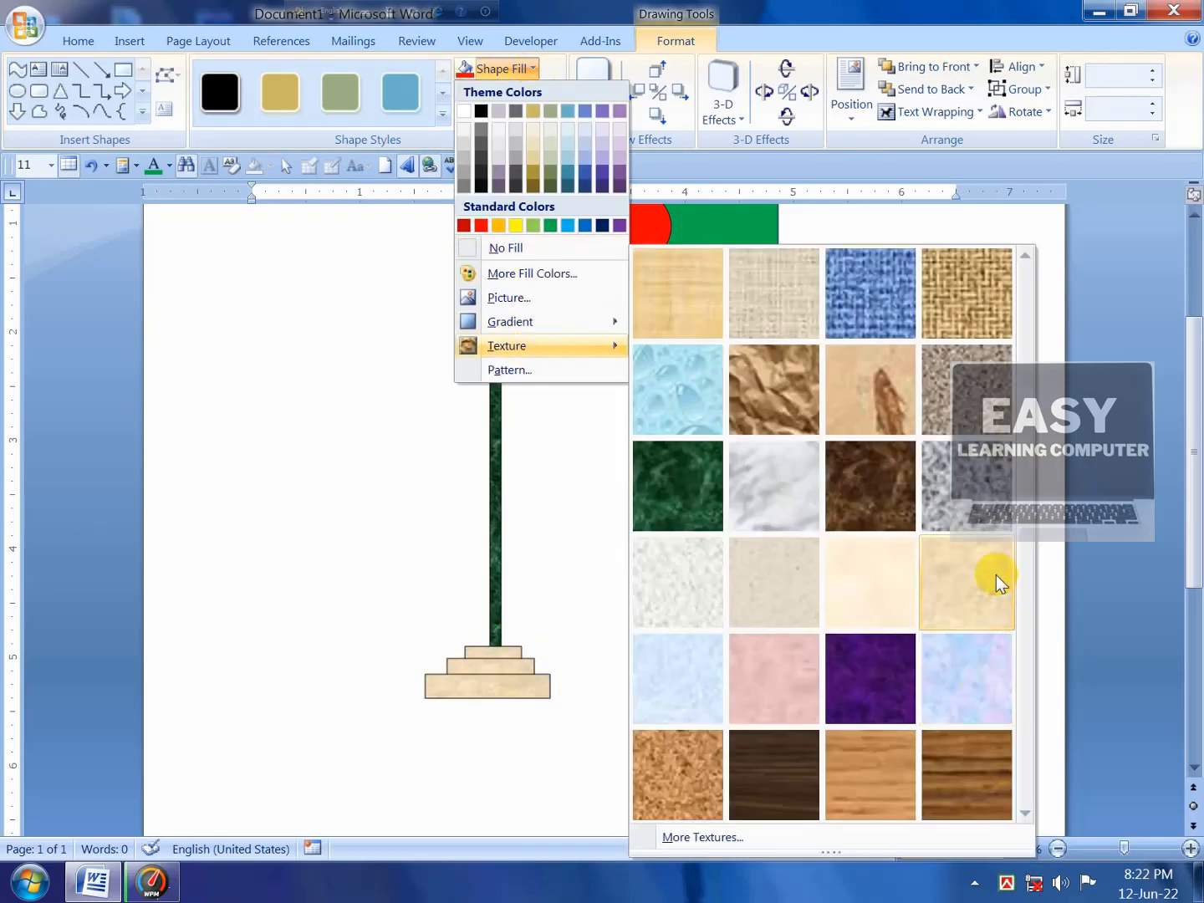
click(941, 374)
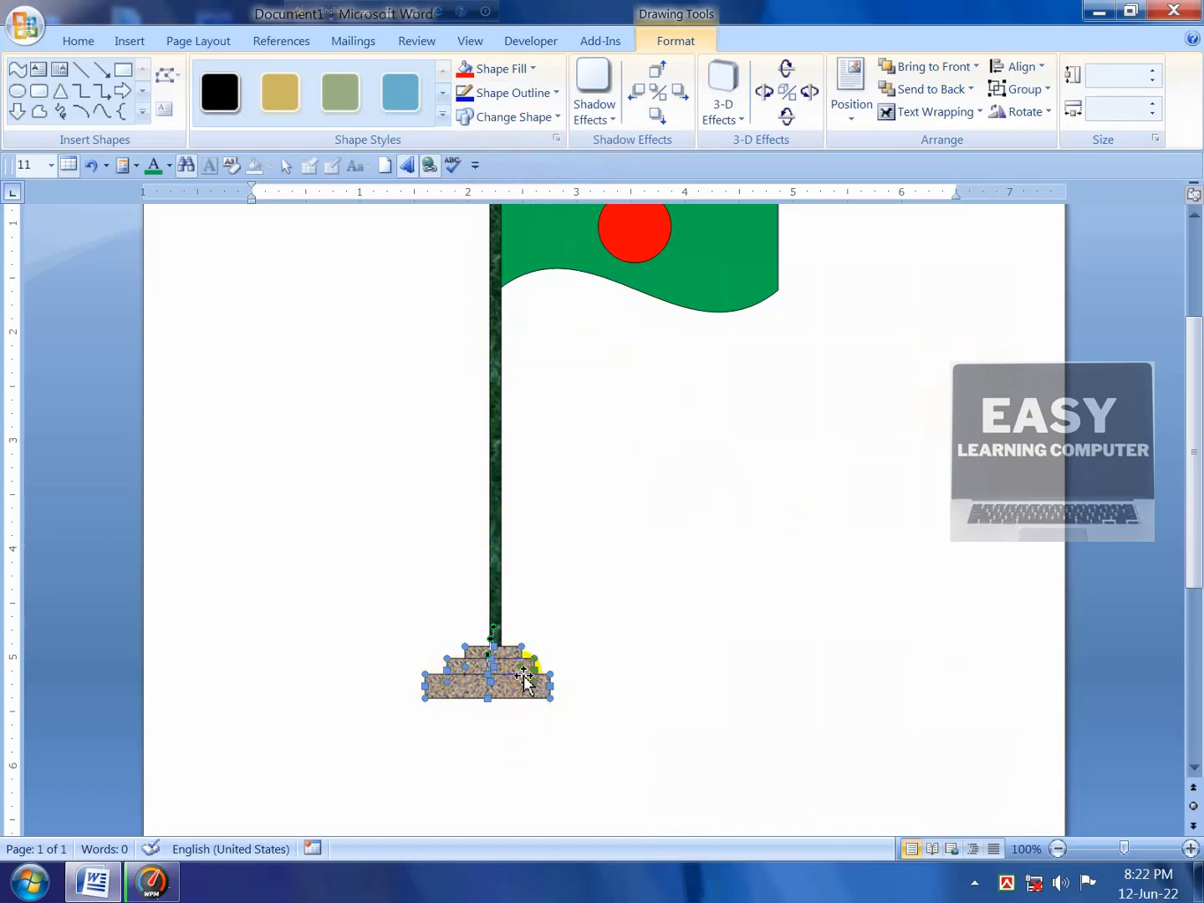
Step: Set No Outline on the base steps and the flagpole
click(542, 99)
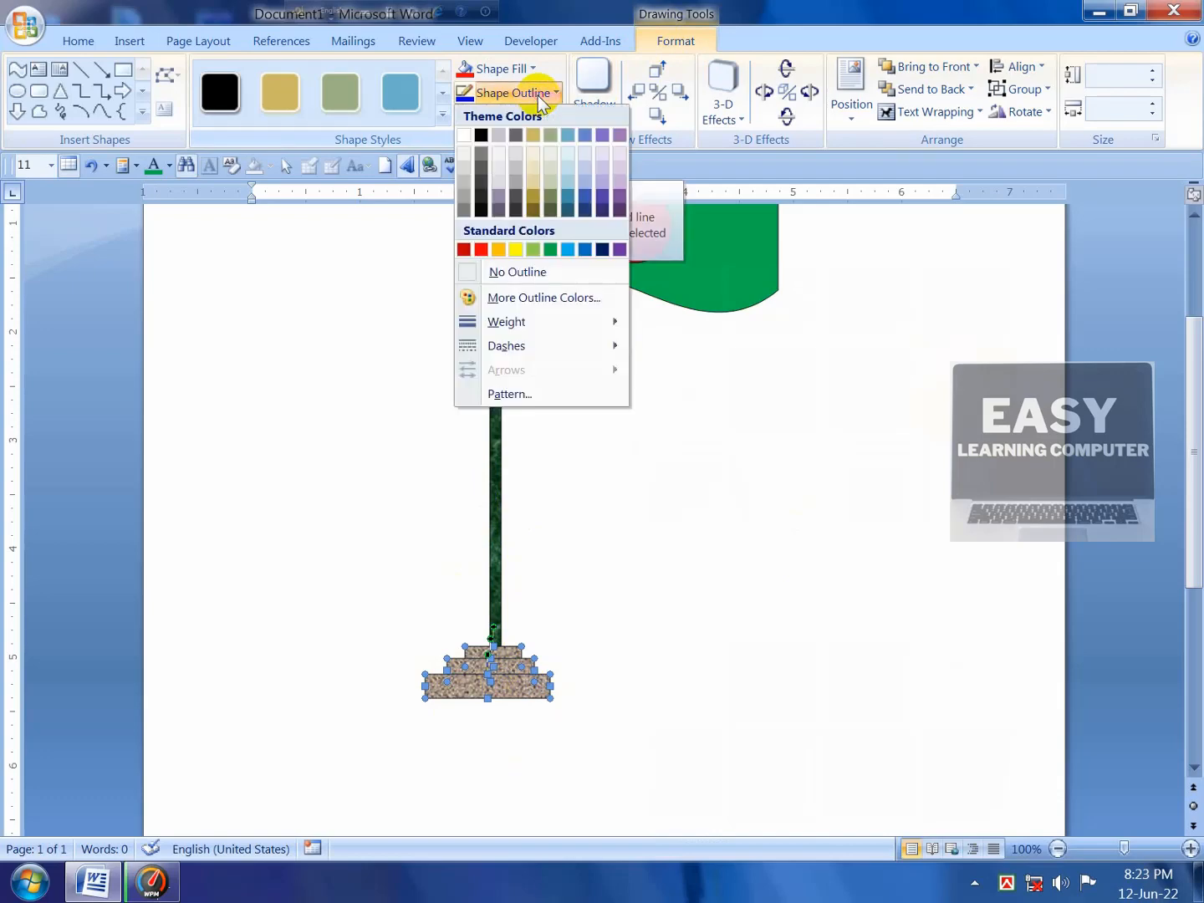
click(515, 275)
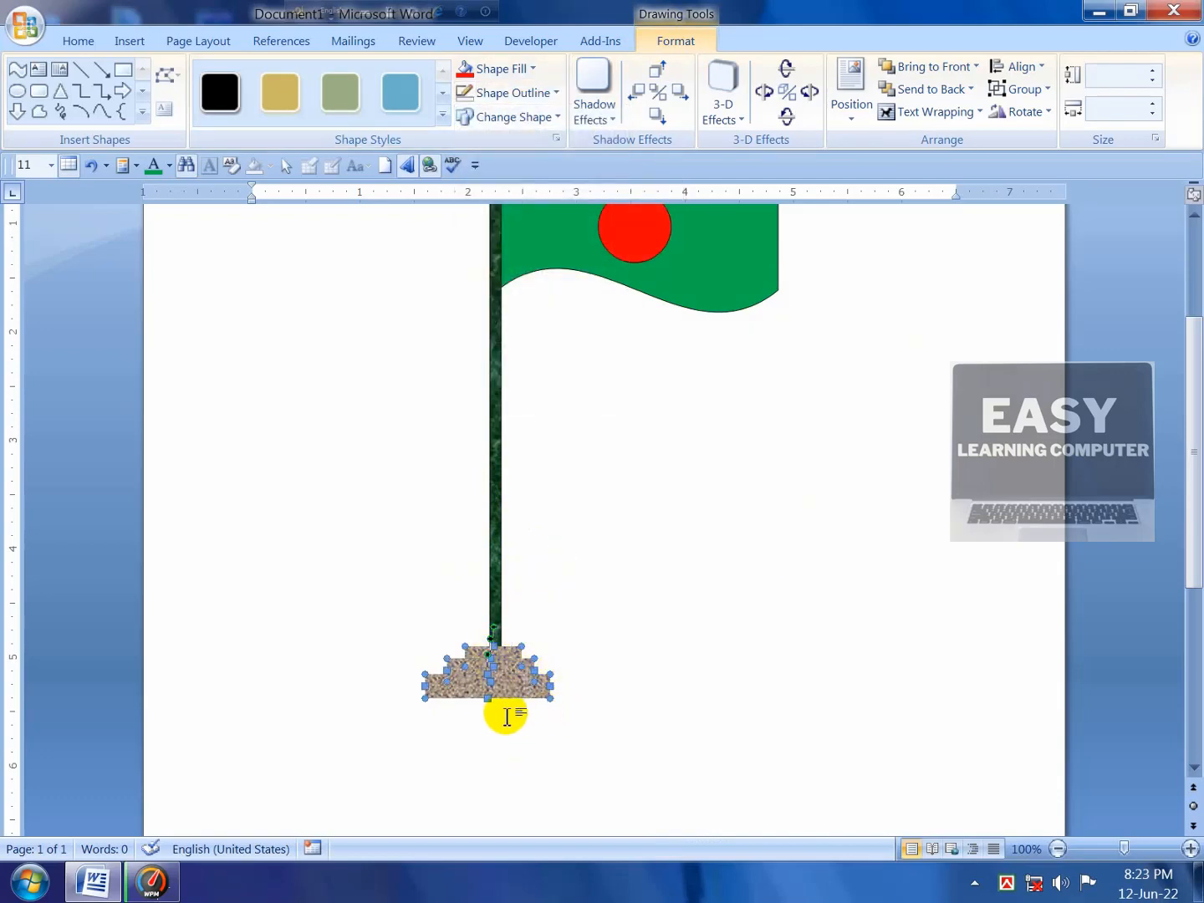
click(492, 343)
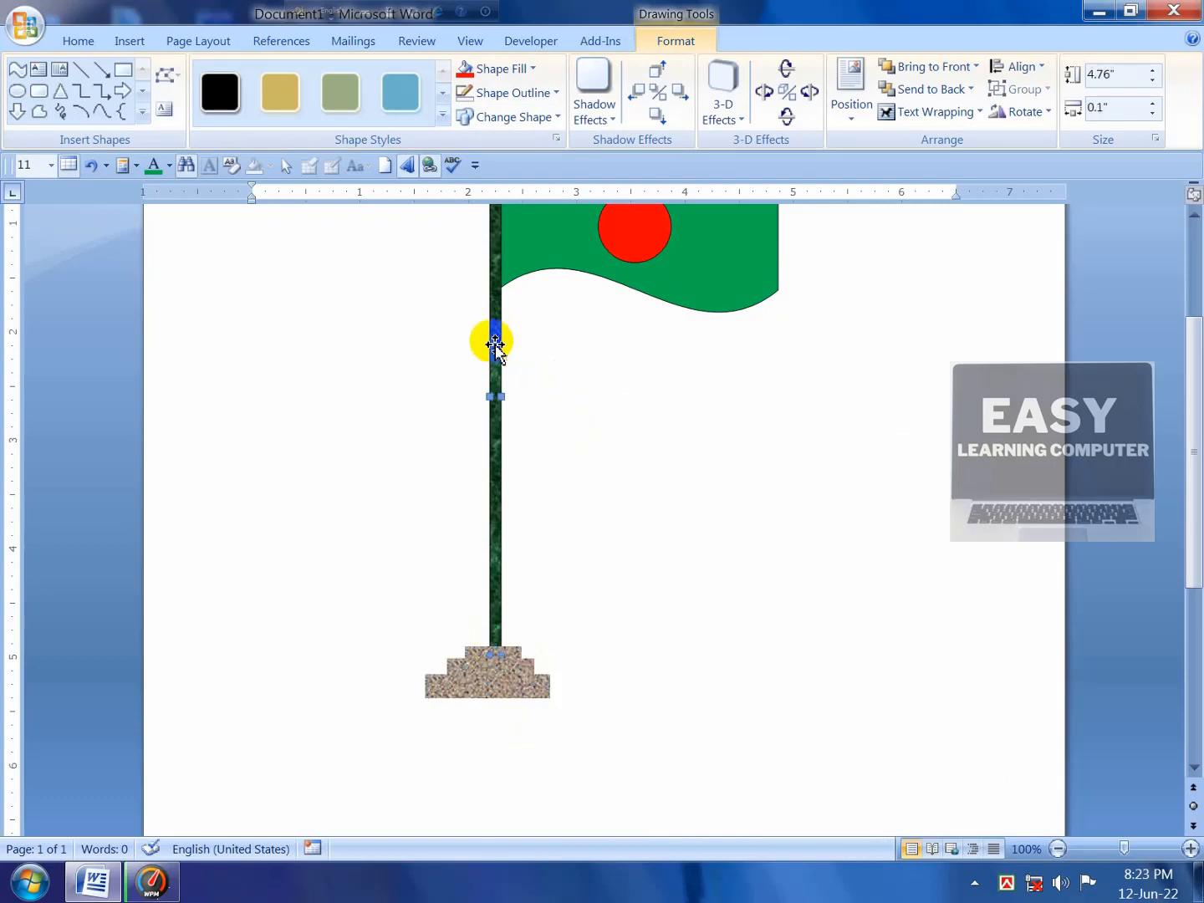
click(539, 92)
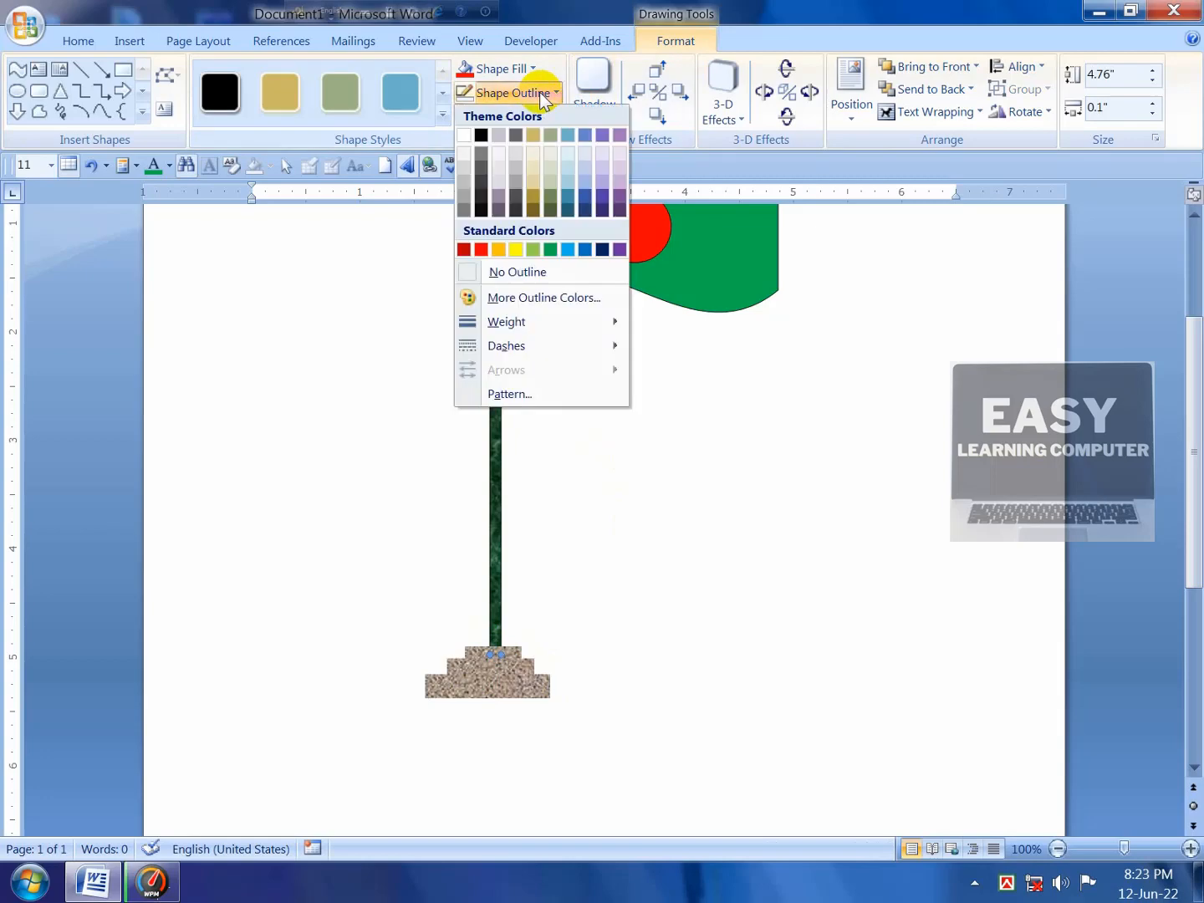
click(493, 271)
Step: Set No Outline on the red circle and green flag, then deselect everything
scroll(678, 269, up, 2)
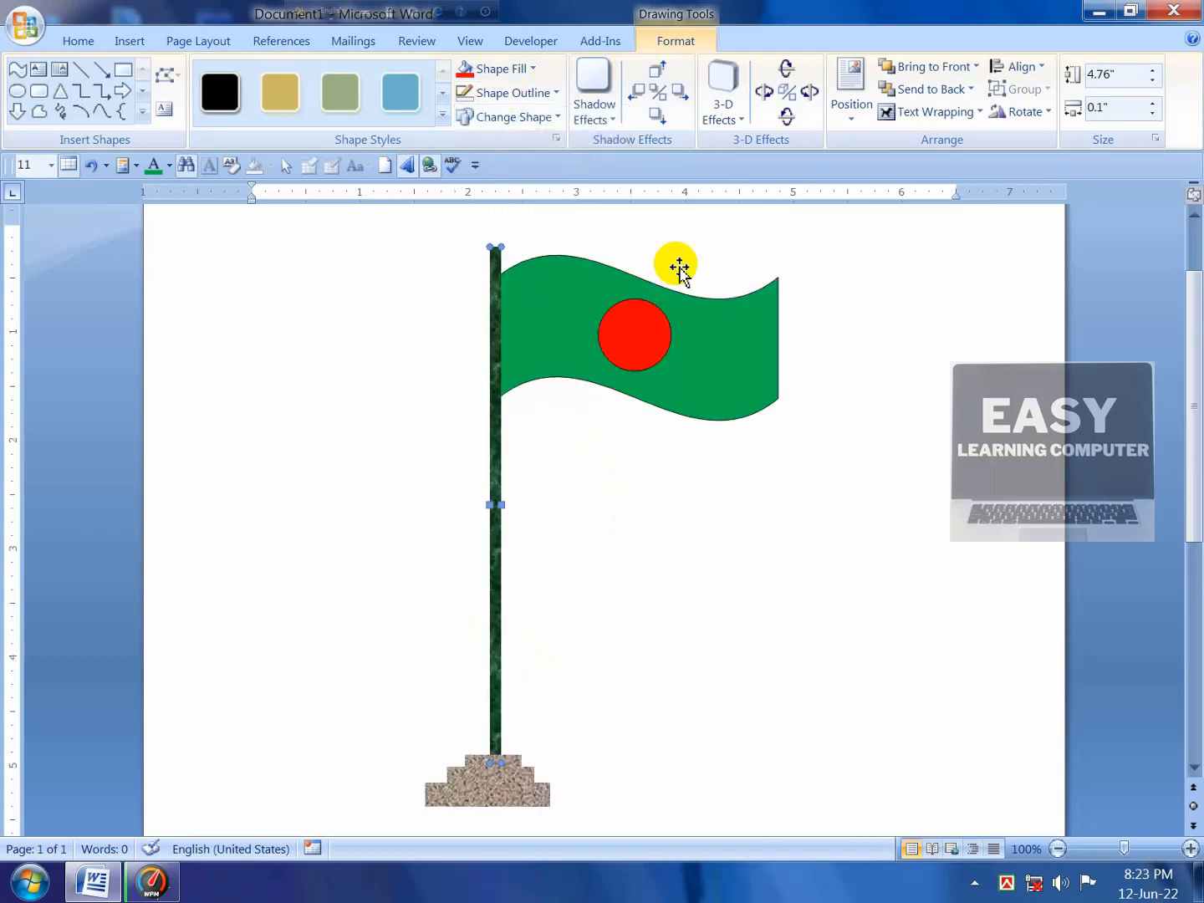
click(645, 335)
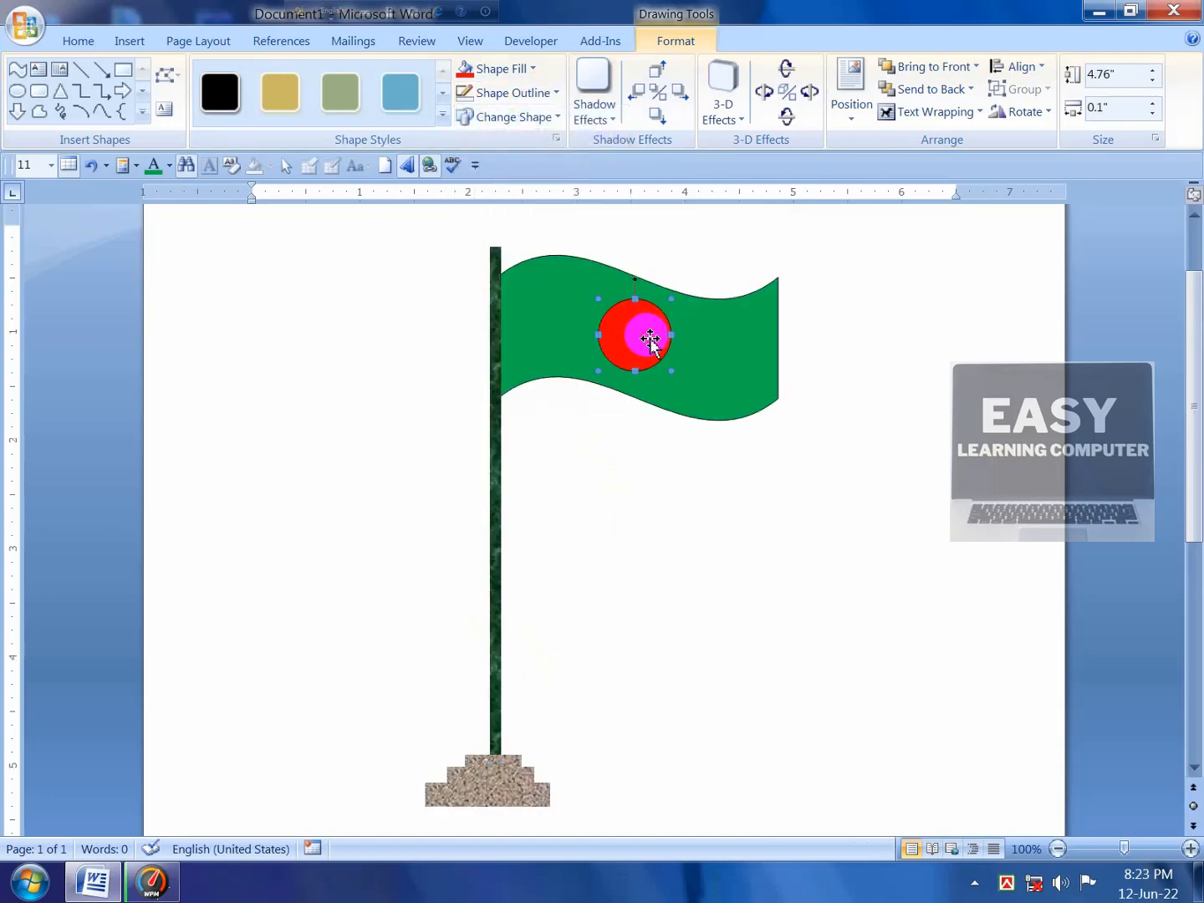
click(535, 92)
click(495, 272)
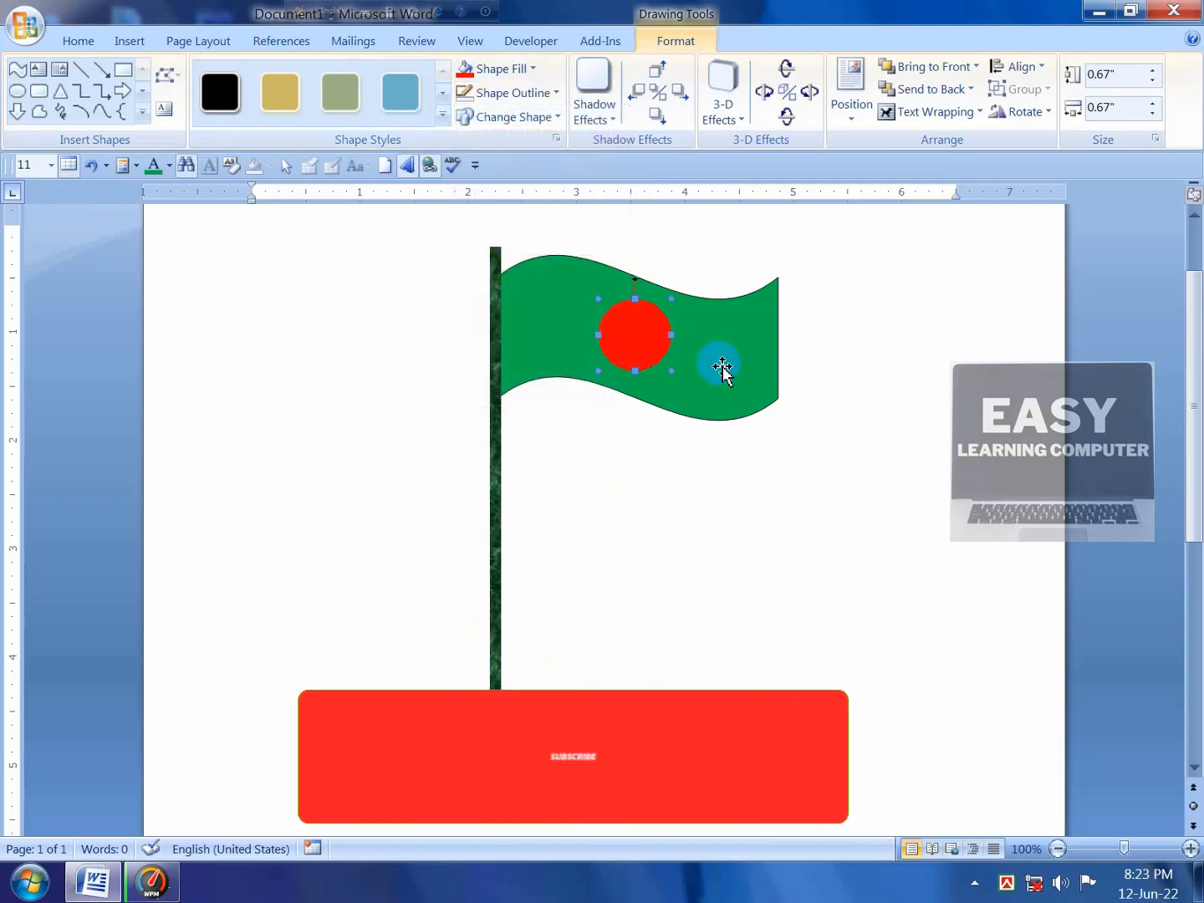
click(726, 334)
click(512, 92)
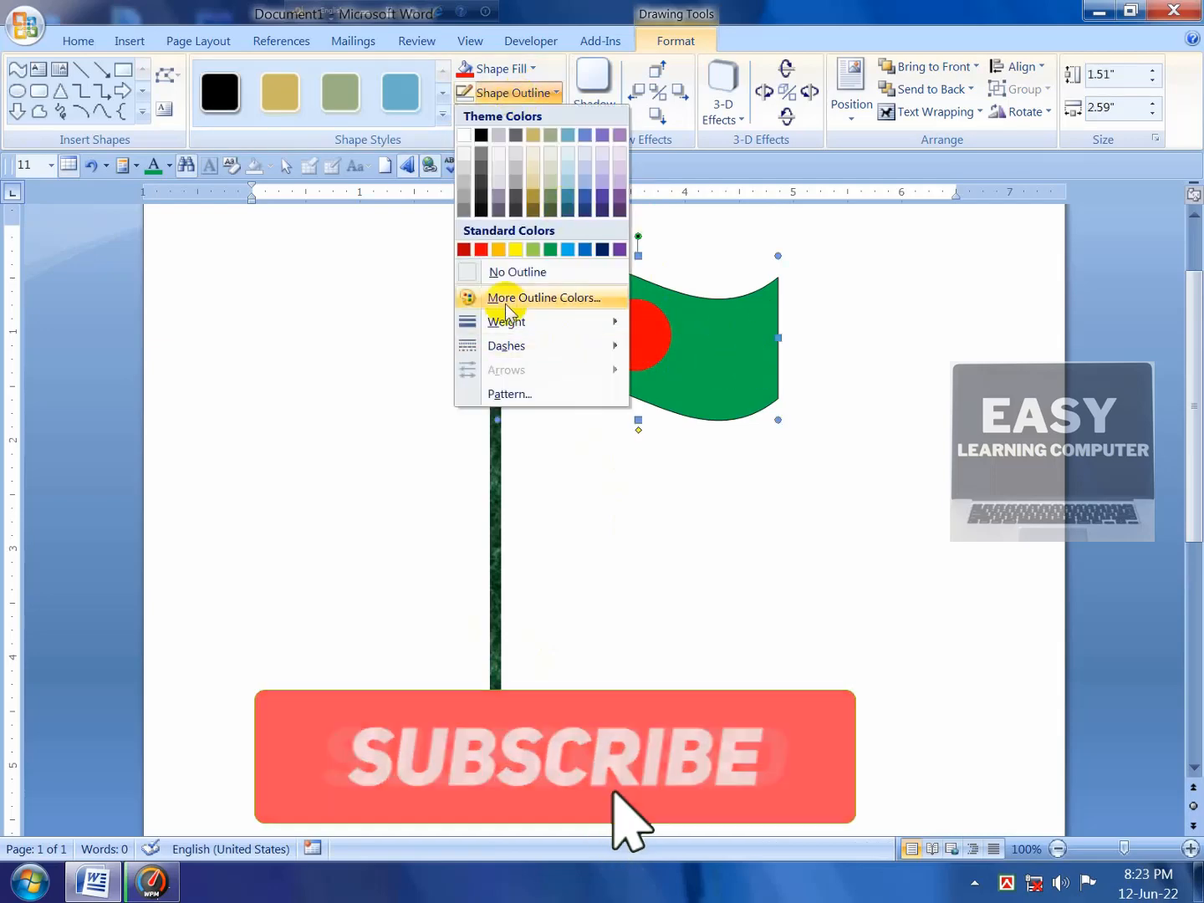
click(493, 273)
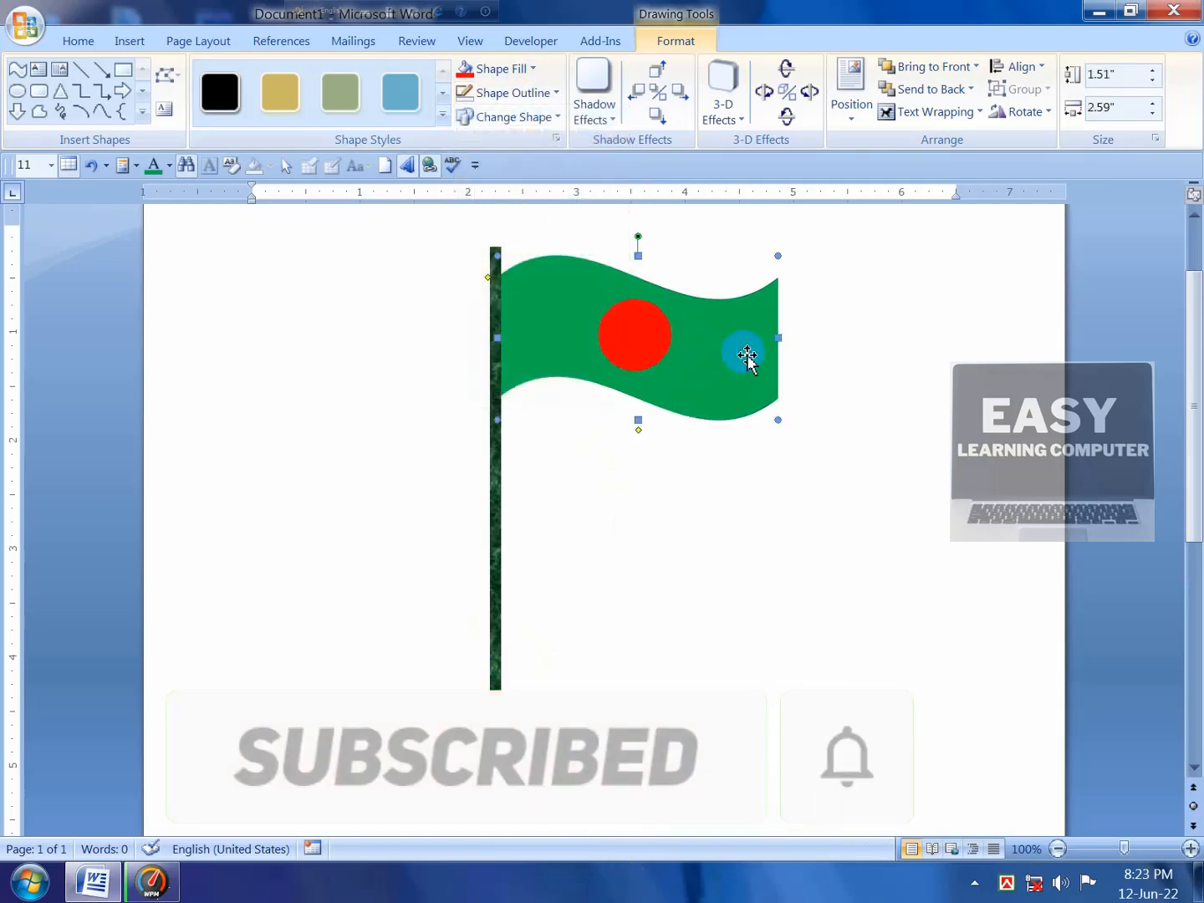
click(706, 512)
scroll(705, 516, down, 3)
scroll(705, 518, up, 3)
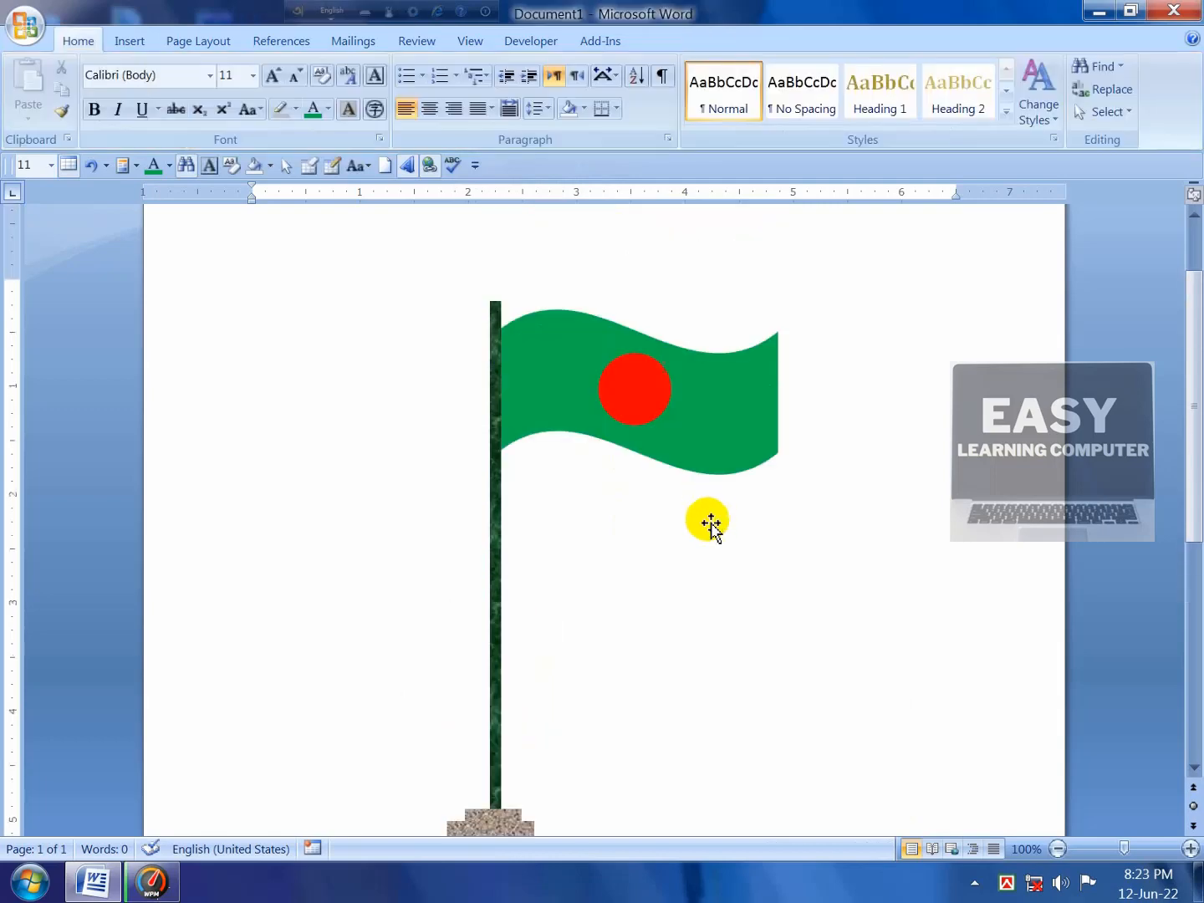
Step: Draw a 1.83" by 1.41" Right Triangle to the right of the flagpole
click(130, 42)
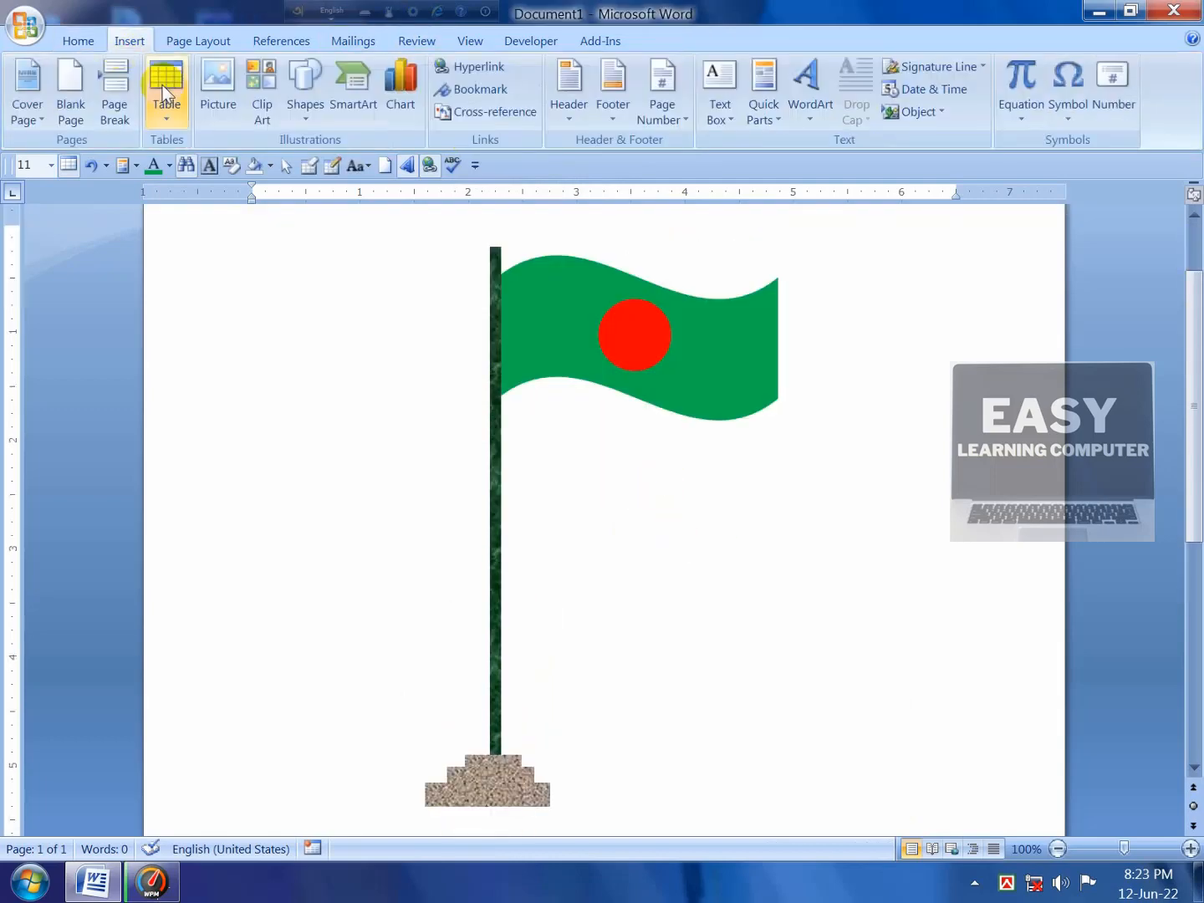
click(303, 92)
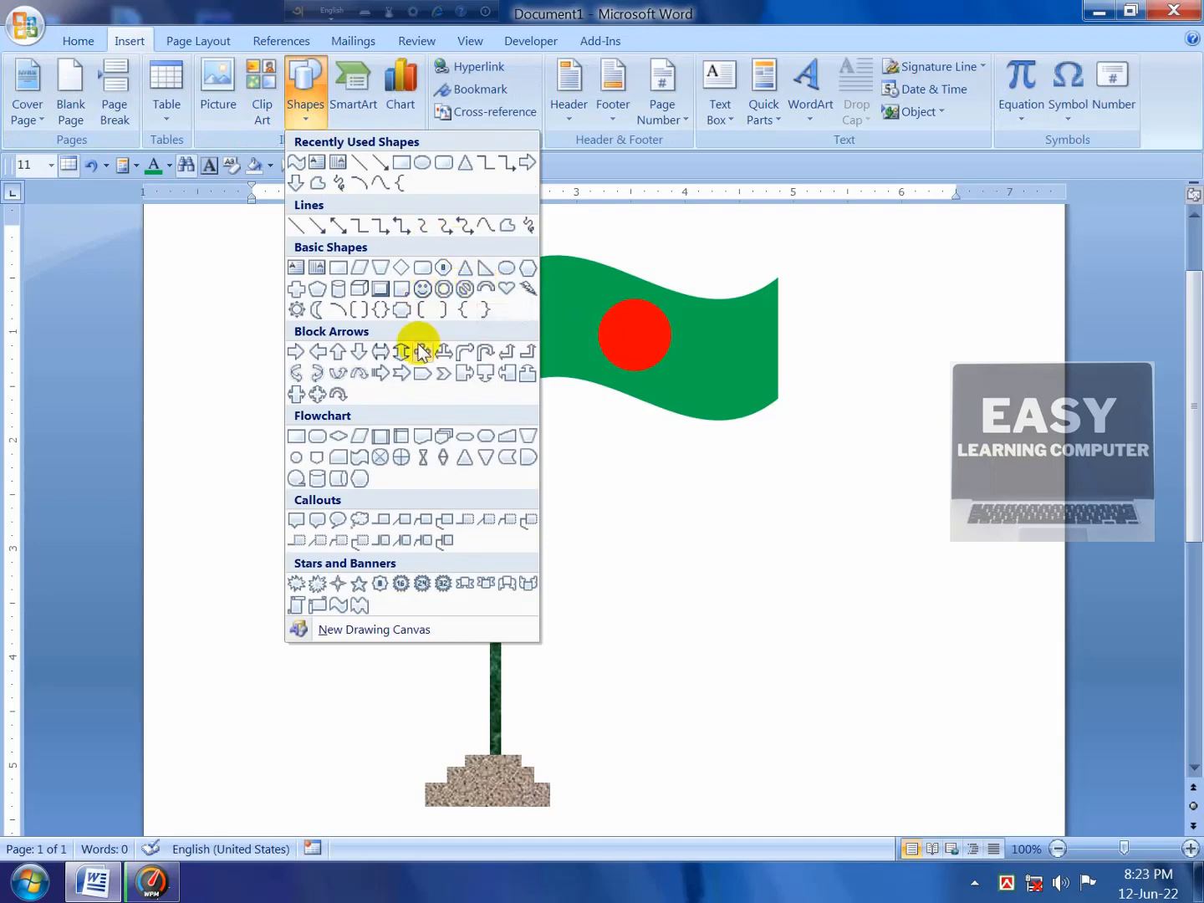
click(486, 272)
scroll(811, 456, down, 6)
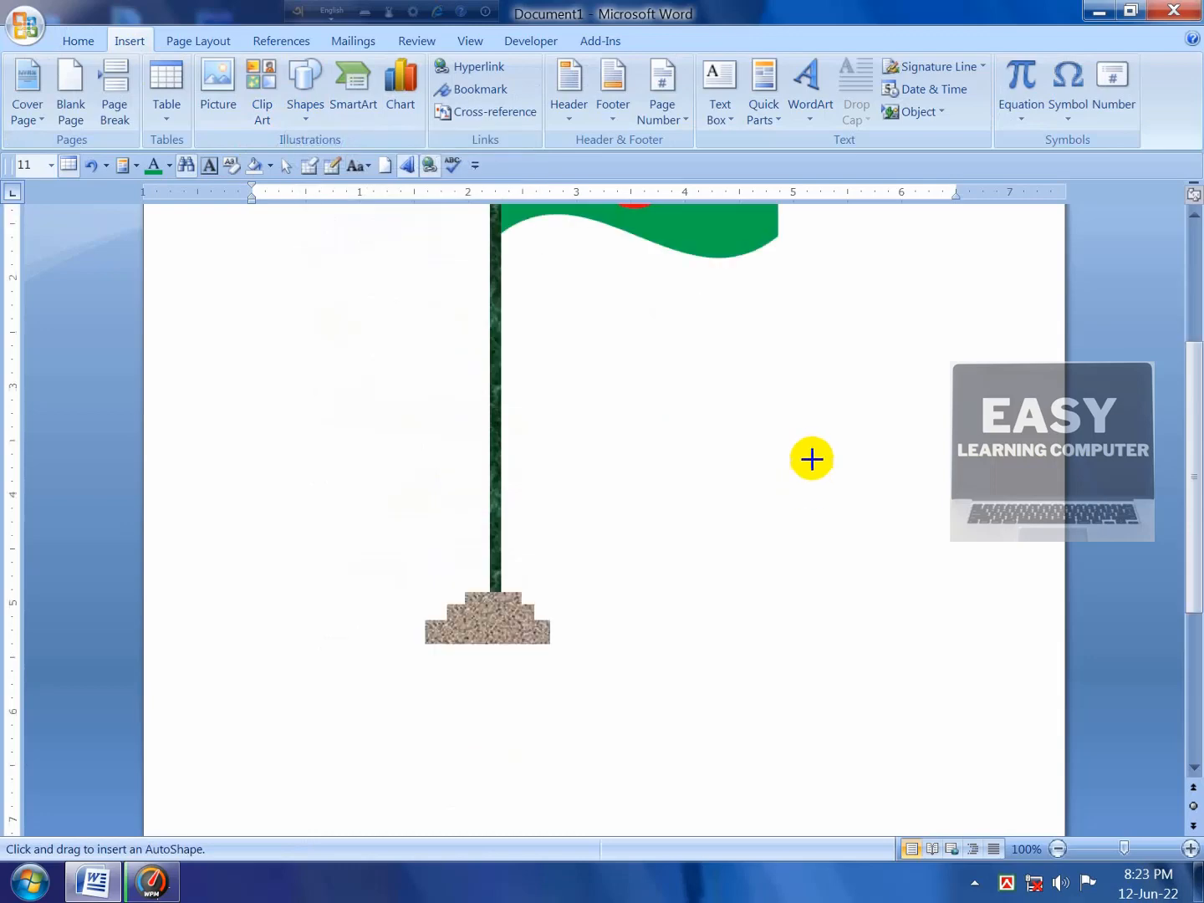
mouse_move(725, 332)
mouse_down()
mouse_move(778, 390)
mouse_move(846, 427)
mouse_move(730, 493)
mouse_move(744, 647)
mouse_move(734, 651)
mouse_move(718, 443)
mouse_move(831, 418)
mouse_move(867, 428)
mouse_move(921, 484)
mouse_up()
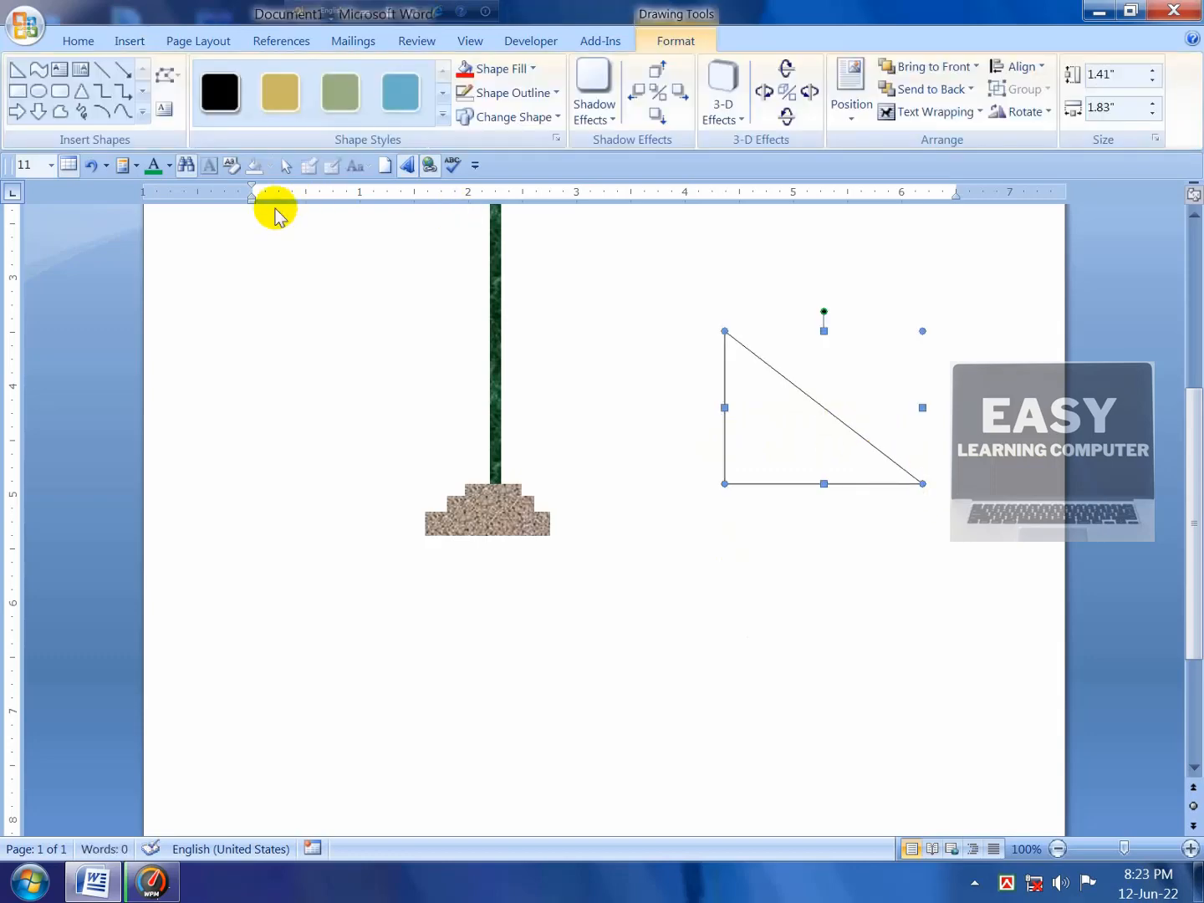
Step: Draw a Right Arrow block arrow above the triangle
click(144, 111)
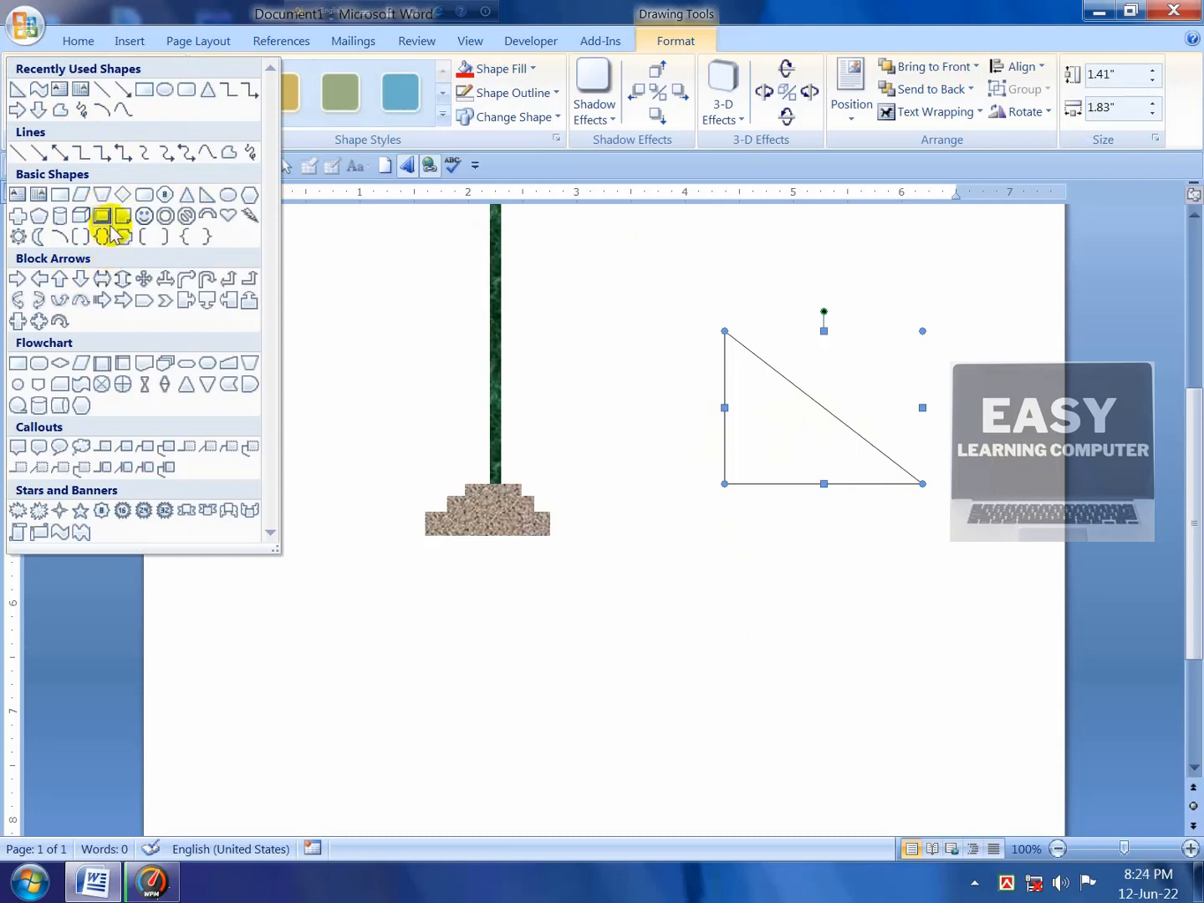
click(19, 110)
drag(614, 221, 821, 295)
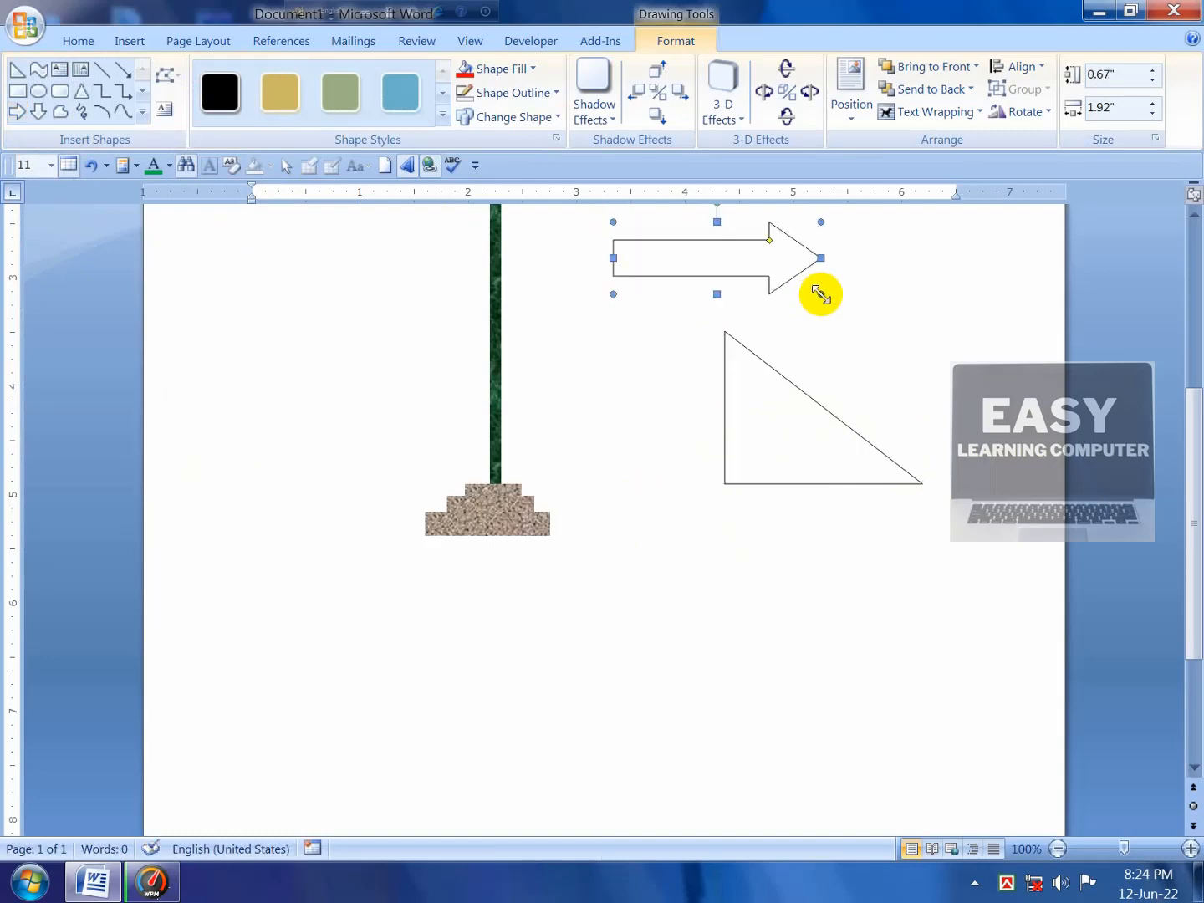
Step: Draw a 0.89" by 0.92" 4-Point Star left of the pole, filled light green
click(142, 111)
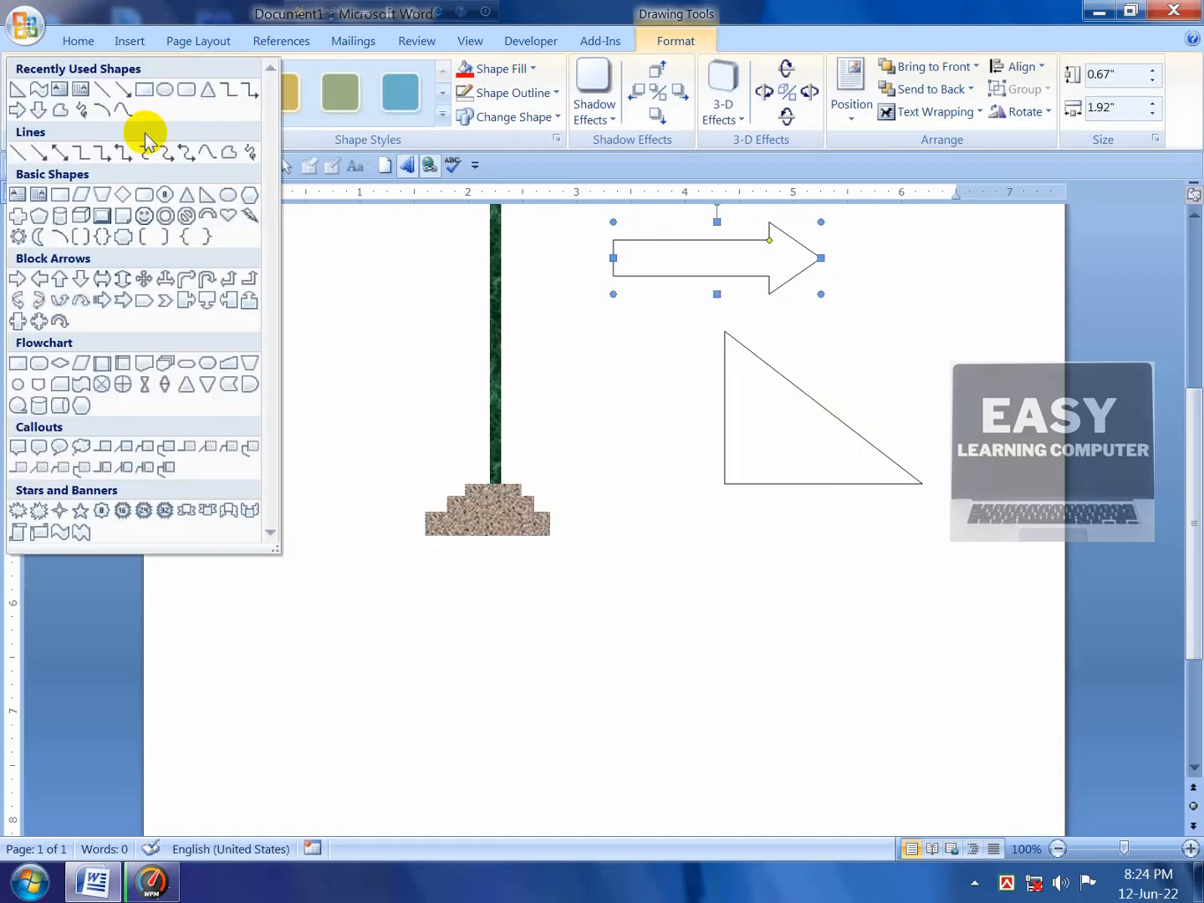
click(60, 510)
drag(325, 311, 425, 408)
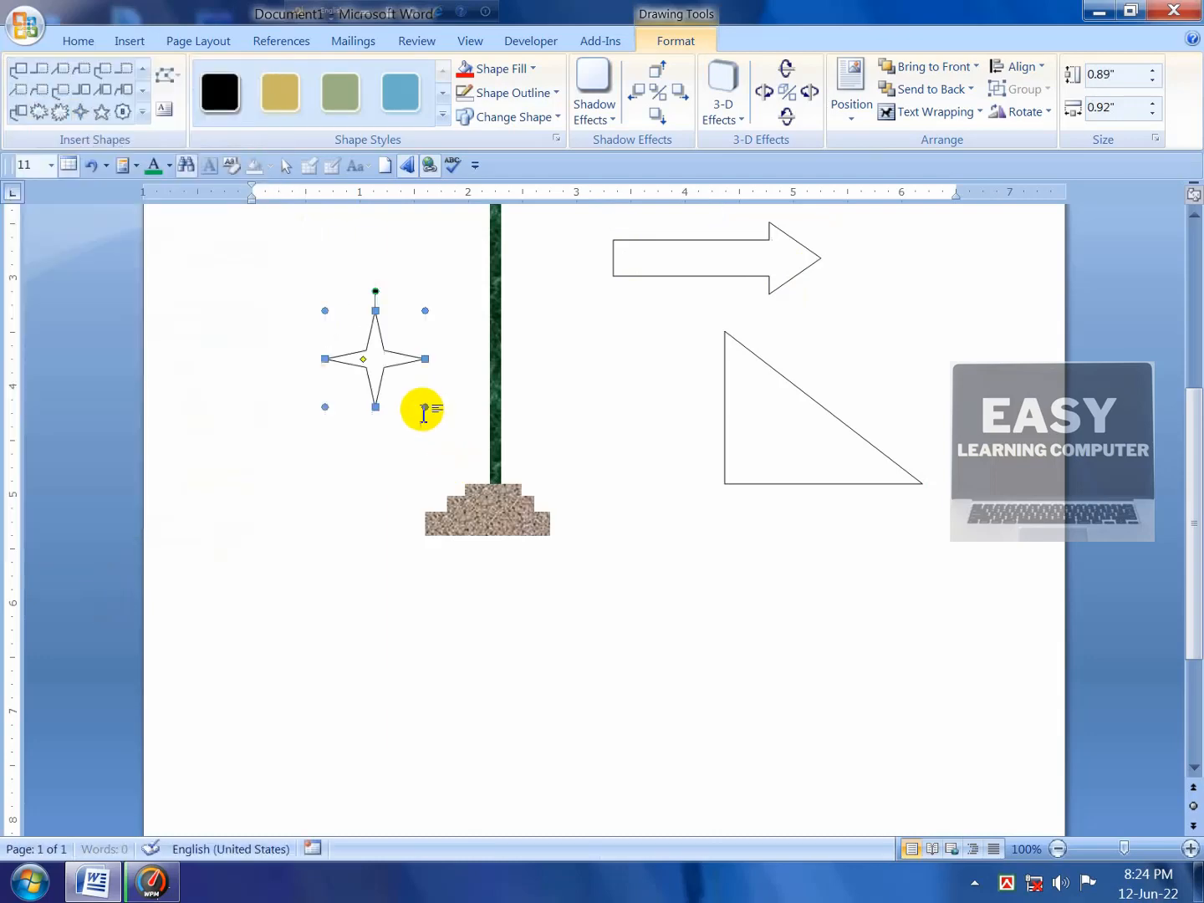
click(530, 70)
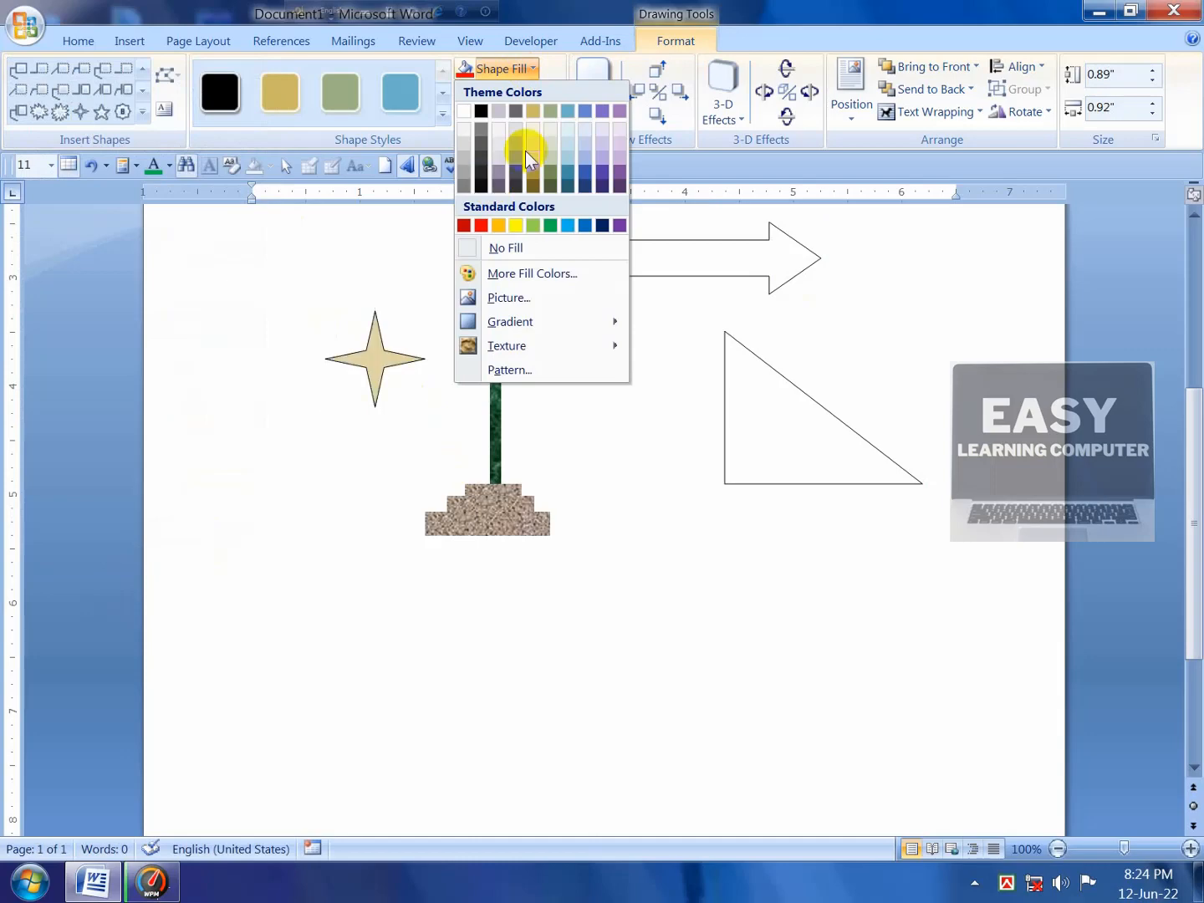
click(532, 226)
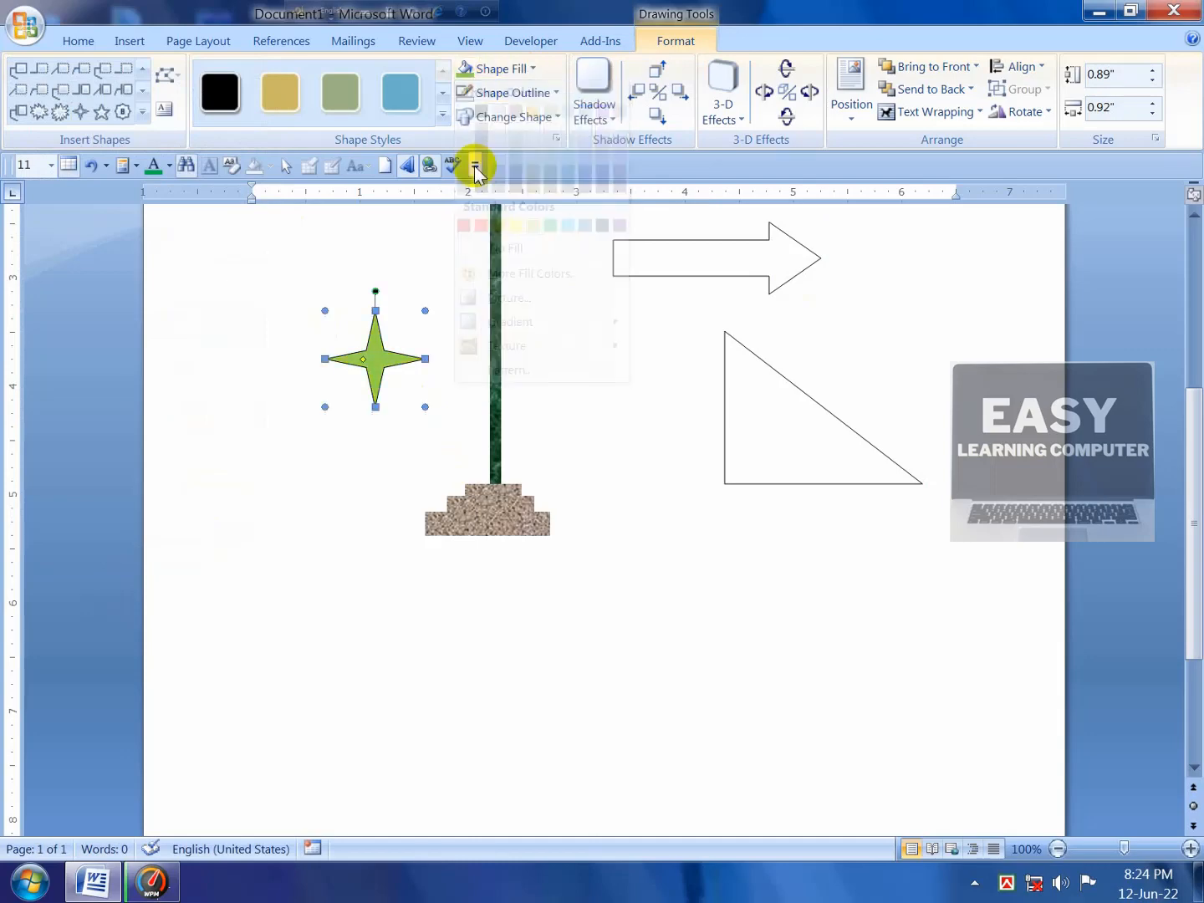
click(143, 112)
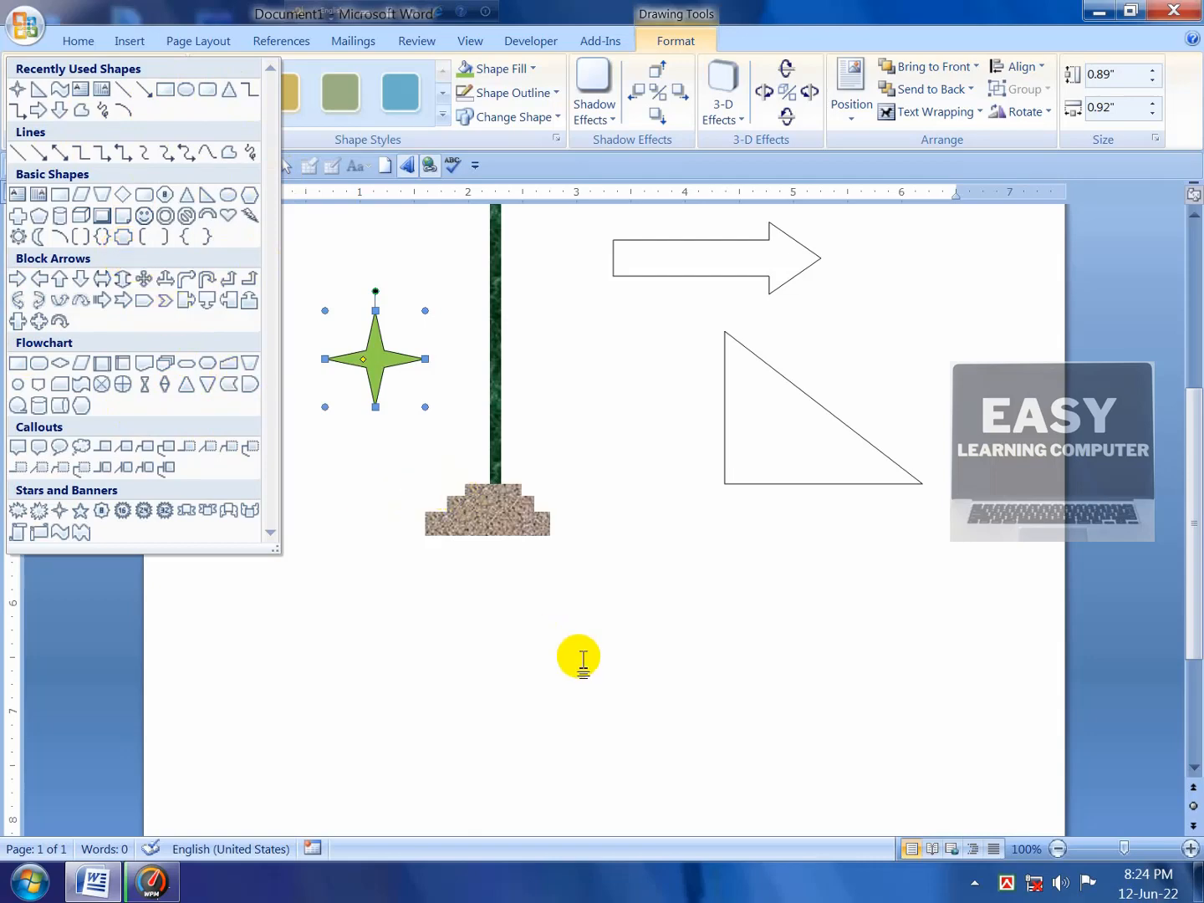
Step: Place the cursor at a blank spot below the stepped base and type f
scroll(581, 655, down, 5)
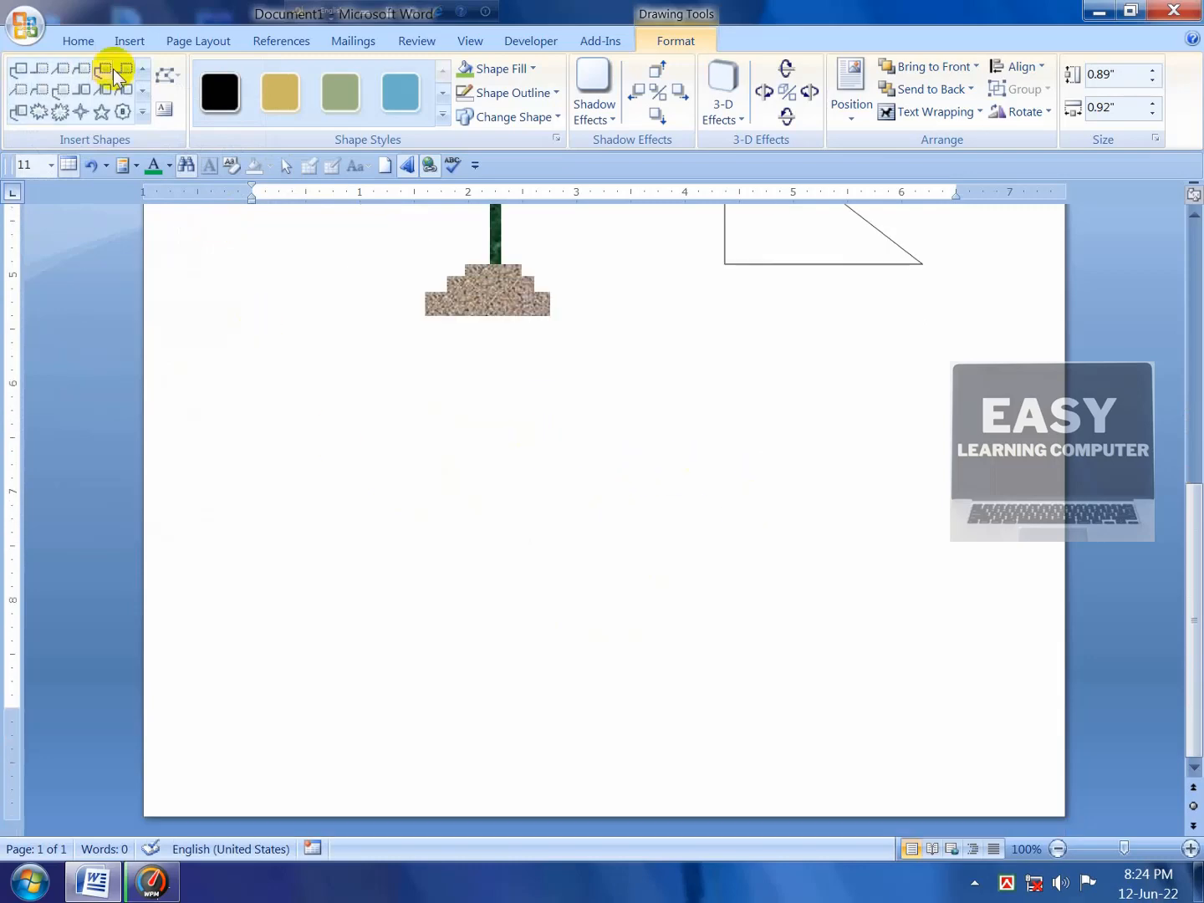
click(79, 40)
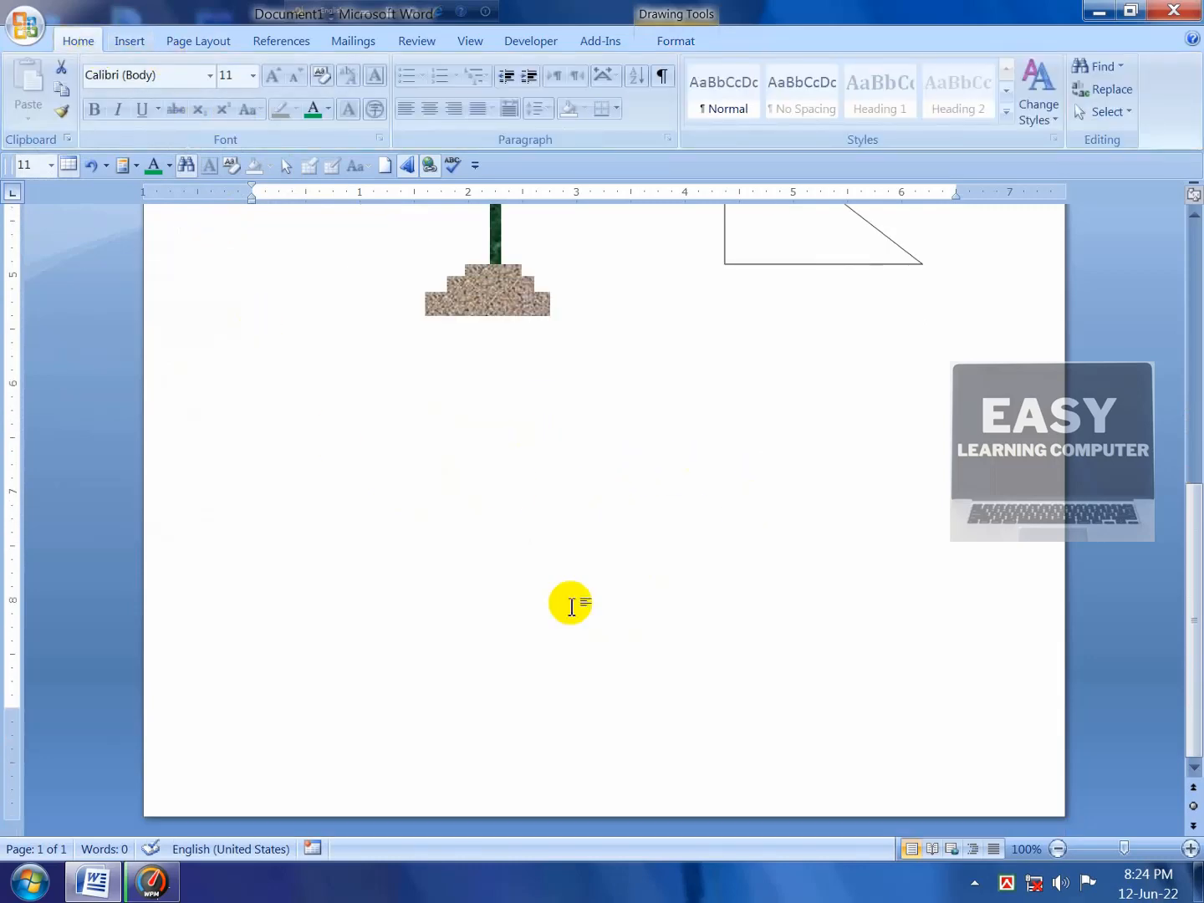
scroll(445, 518, up, 10)
scroll(545, 672, down, 9)
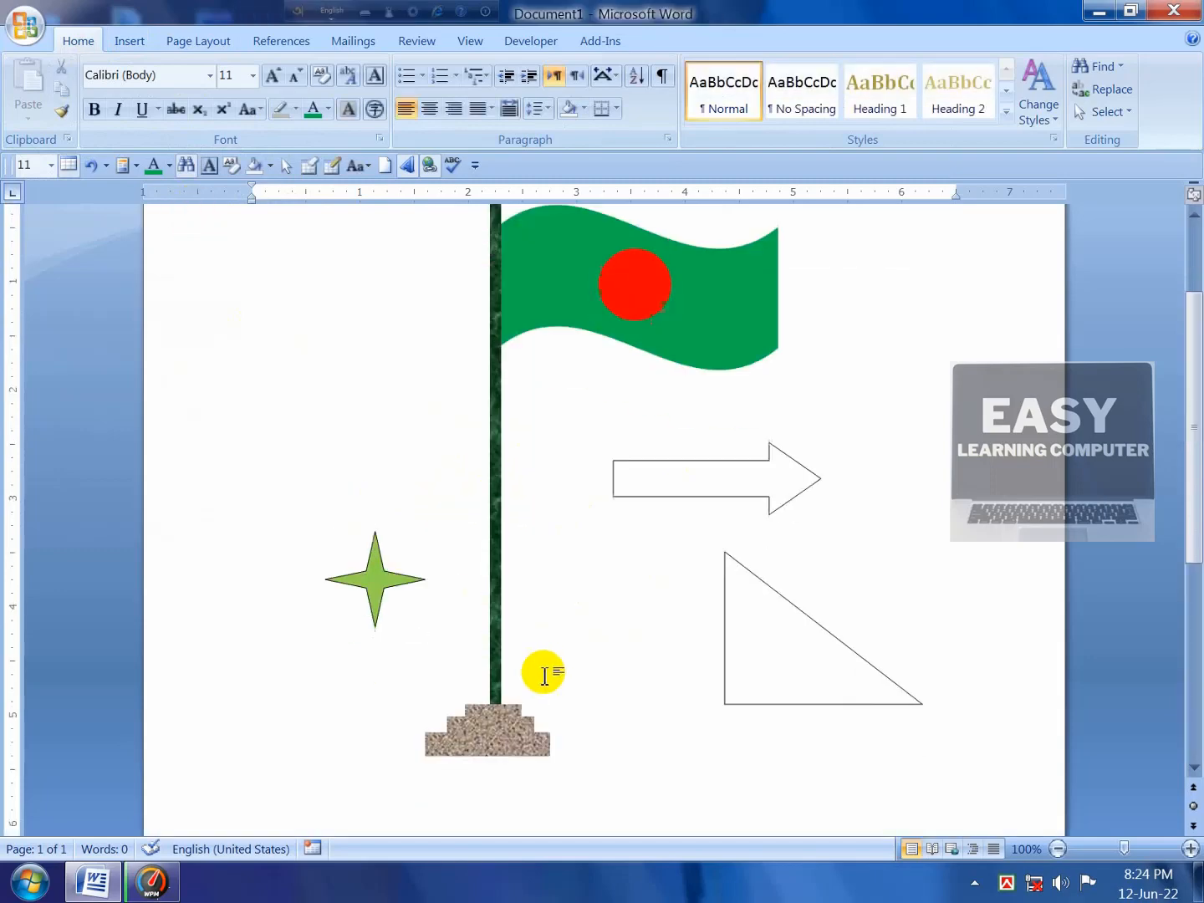
click(496, 631)
double_click(492, 621)
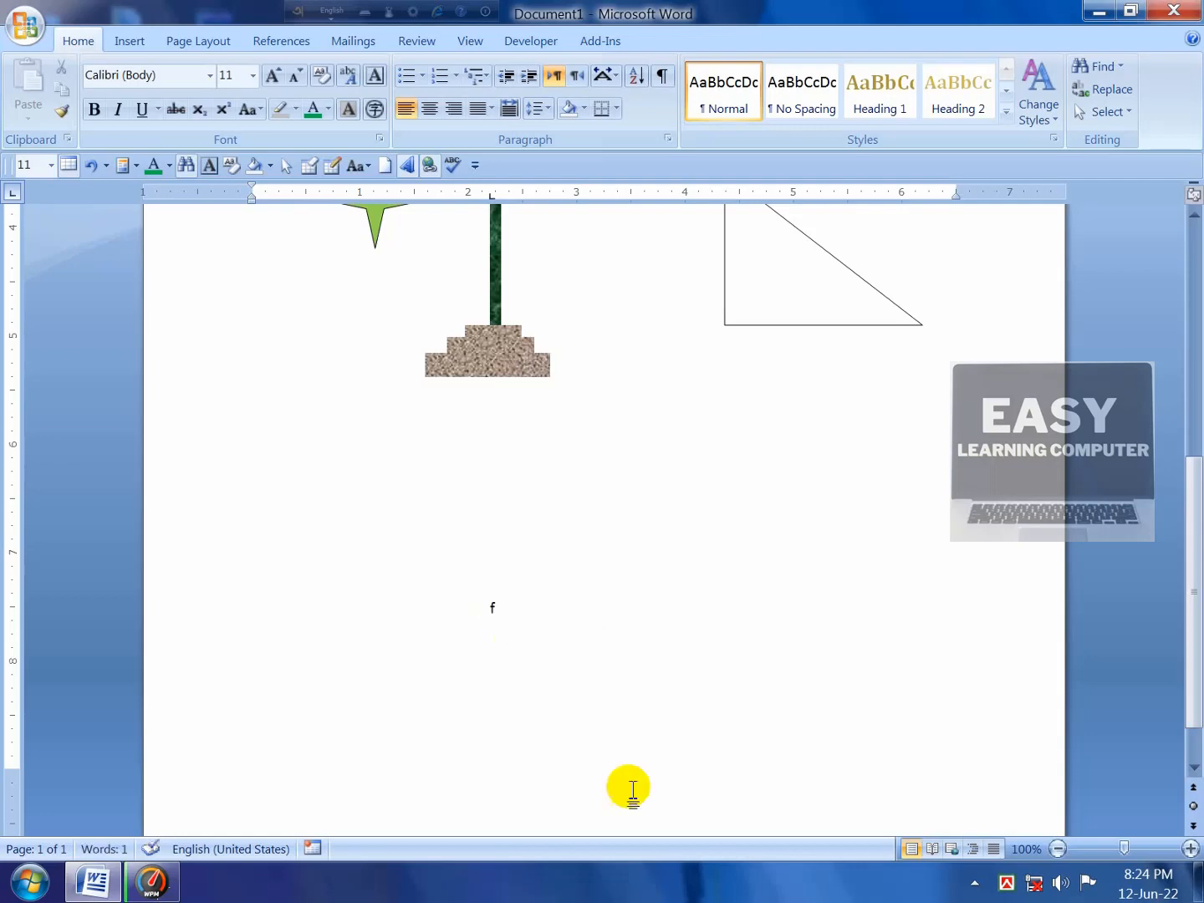
Step: Grow the letter f to 72 pt and make it bold
drag(486, 607, 535, 618)
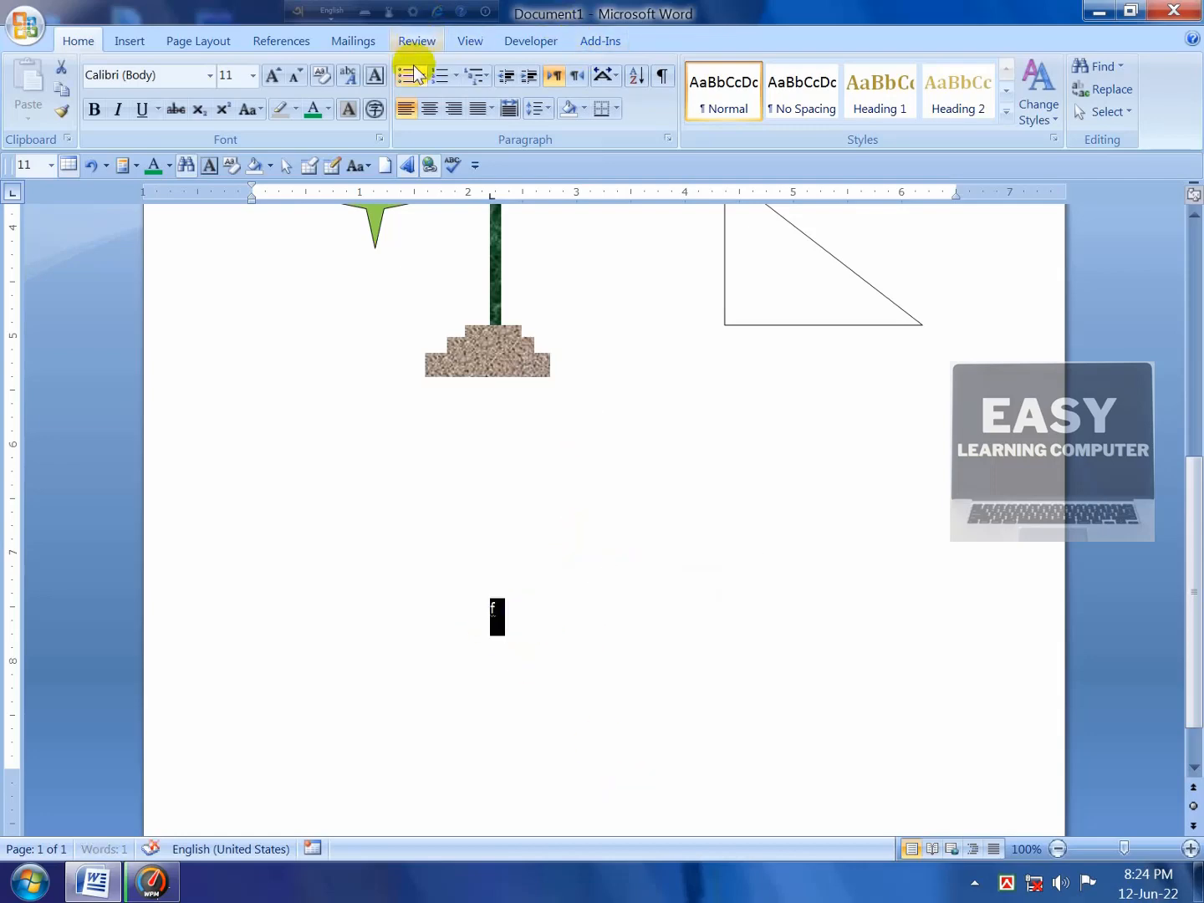
click(272, 77)
click(272, 77)
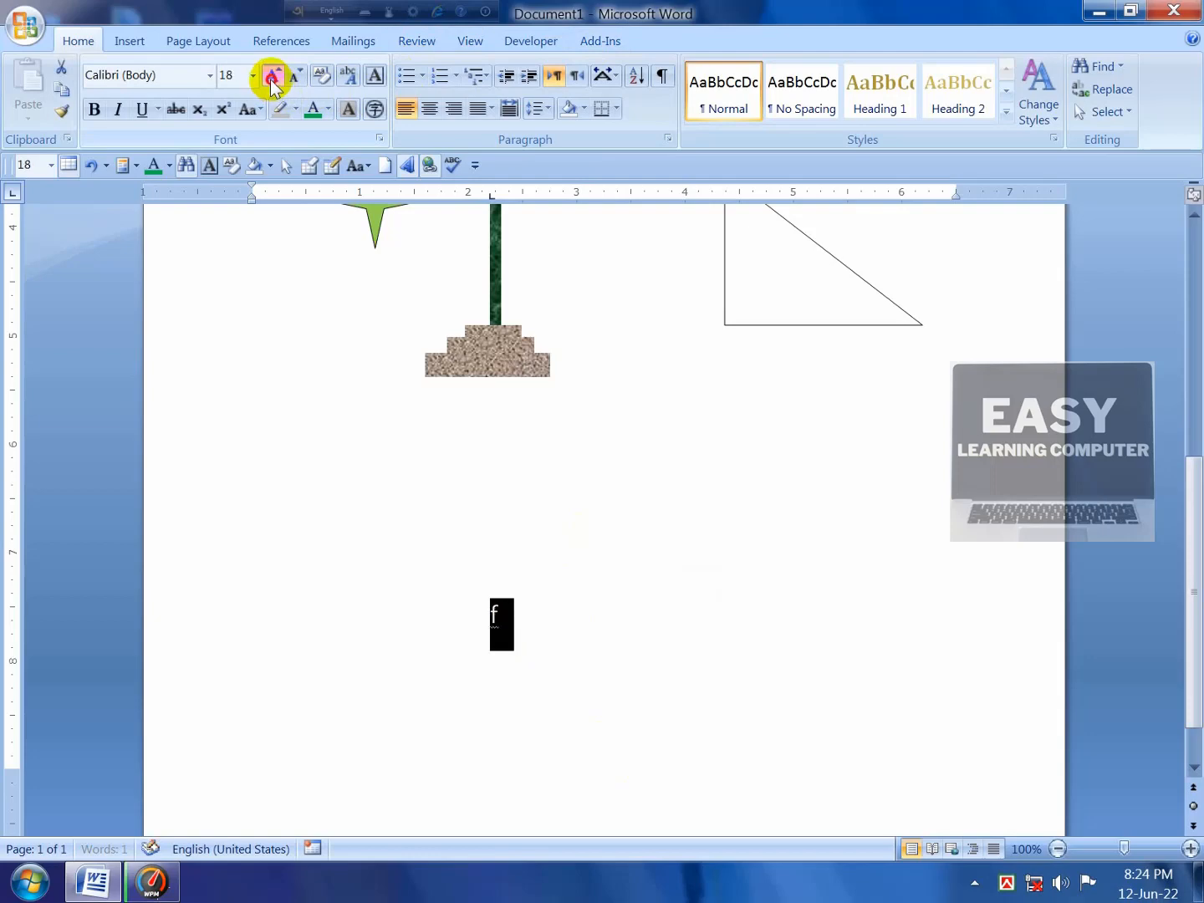
click(272, 78)
click(271, 77)
click(272, 77)
click(272, 78)
click(271, 78)
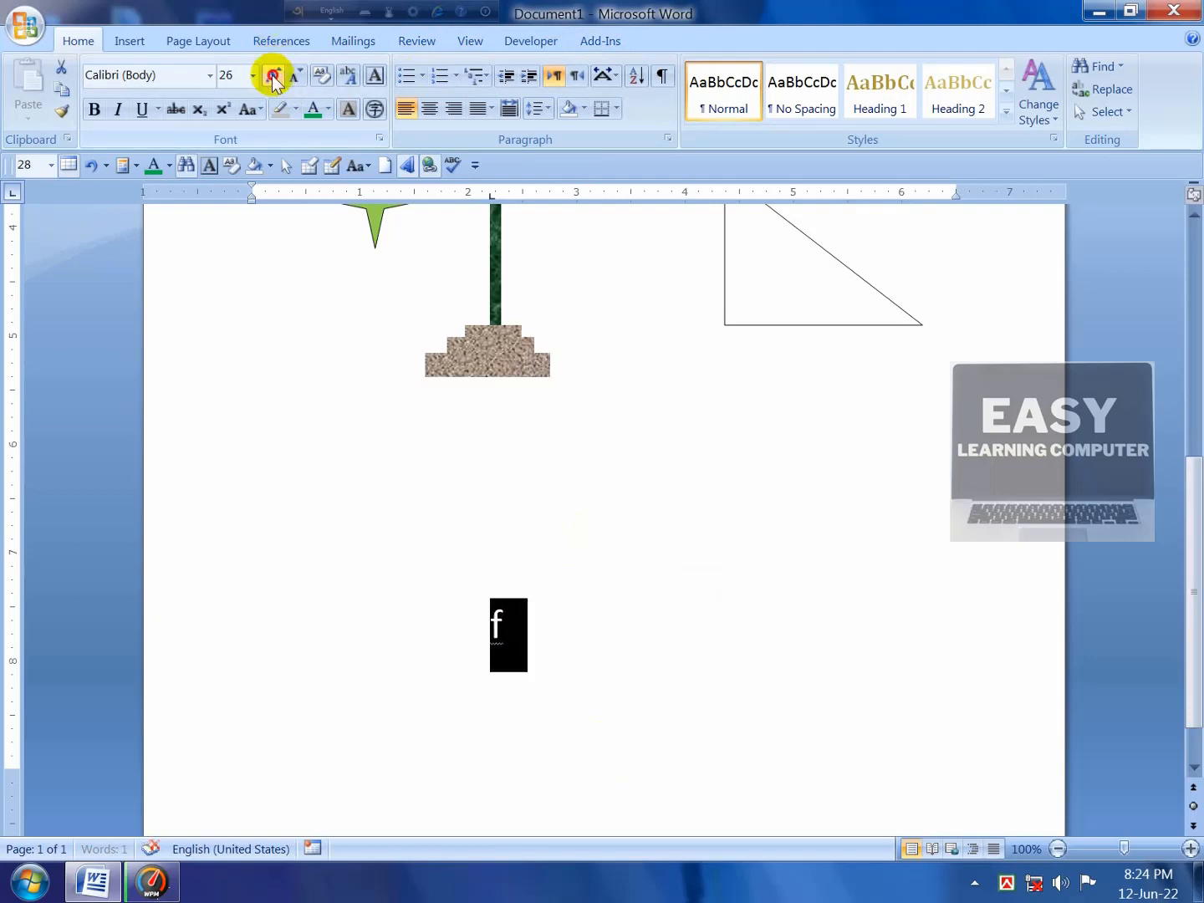
click(273, 75)
click(273, 75)
click(273, 75)
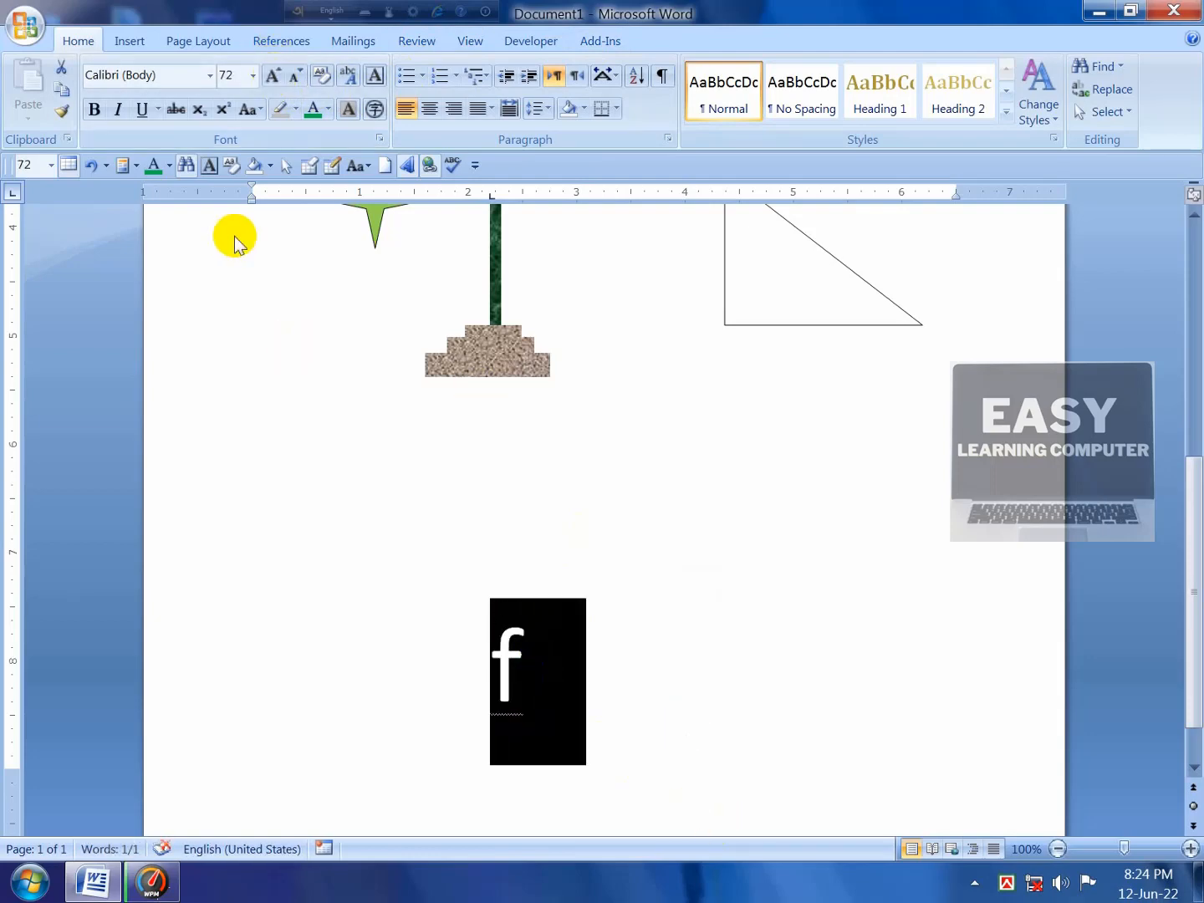
click(94, 109)
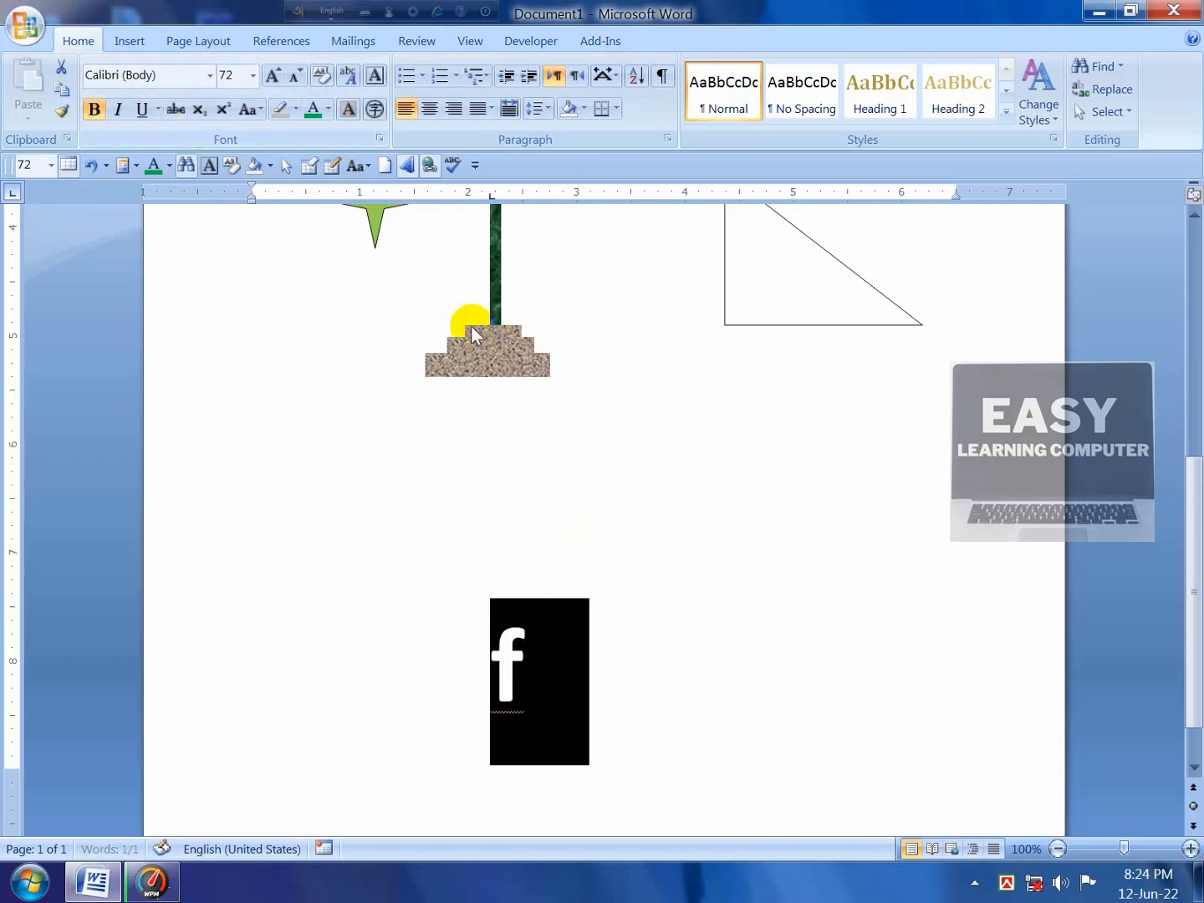
click(591, 744)
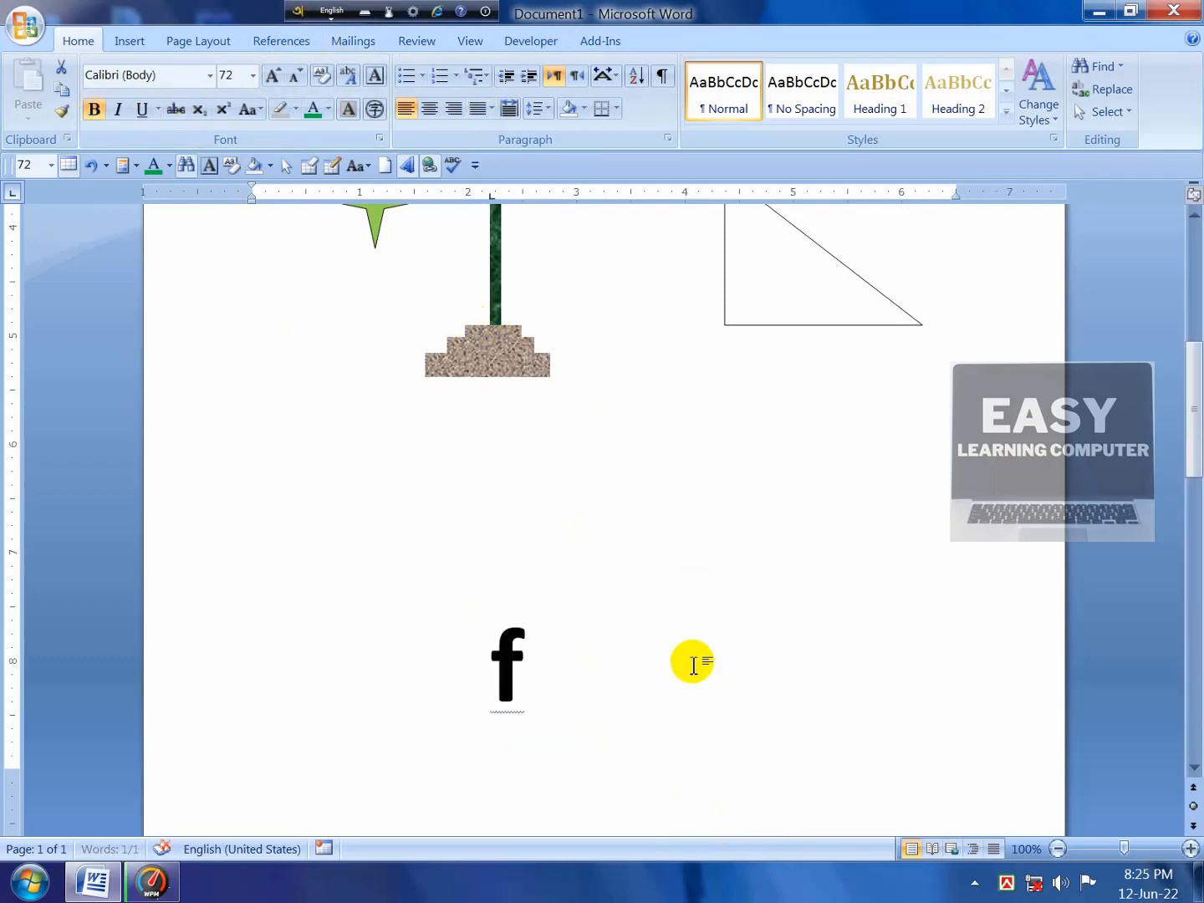
Step: Draw a rounded rectangle around the letter f
click(129, 42)
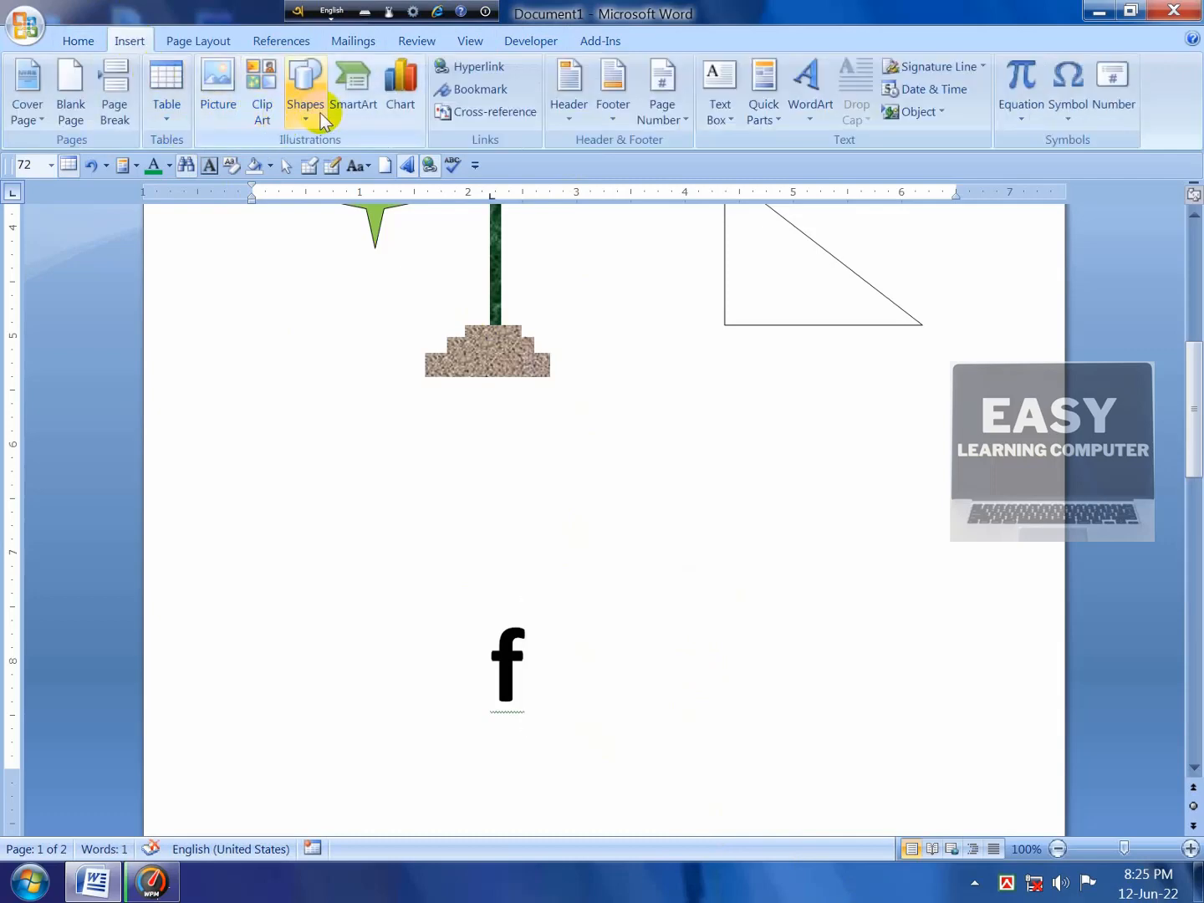
click(305, 105)
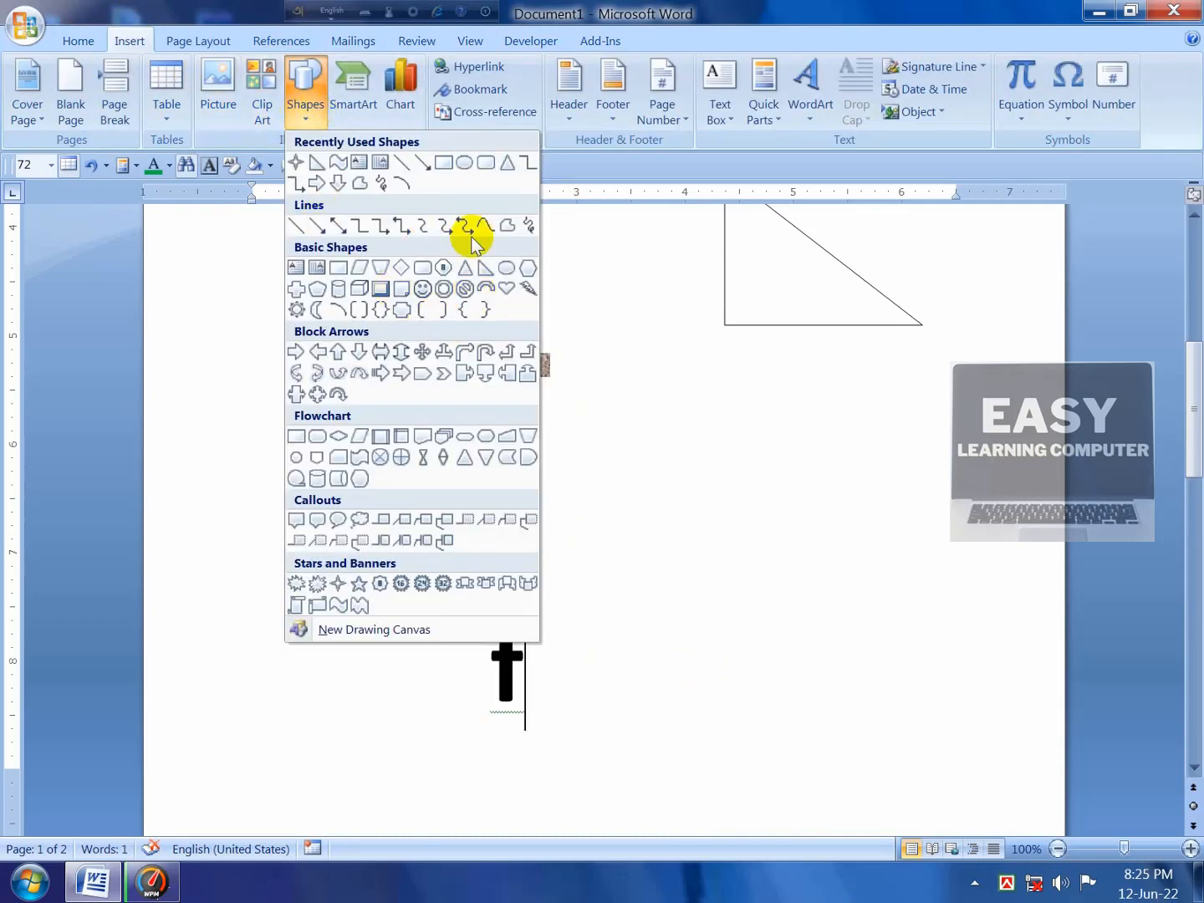
click(429, 266)
scroll(535, 610, down, 1)
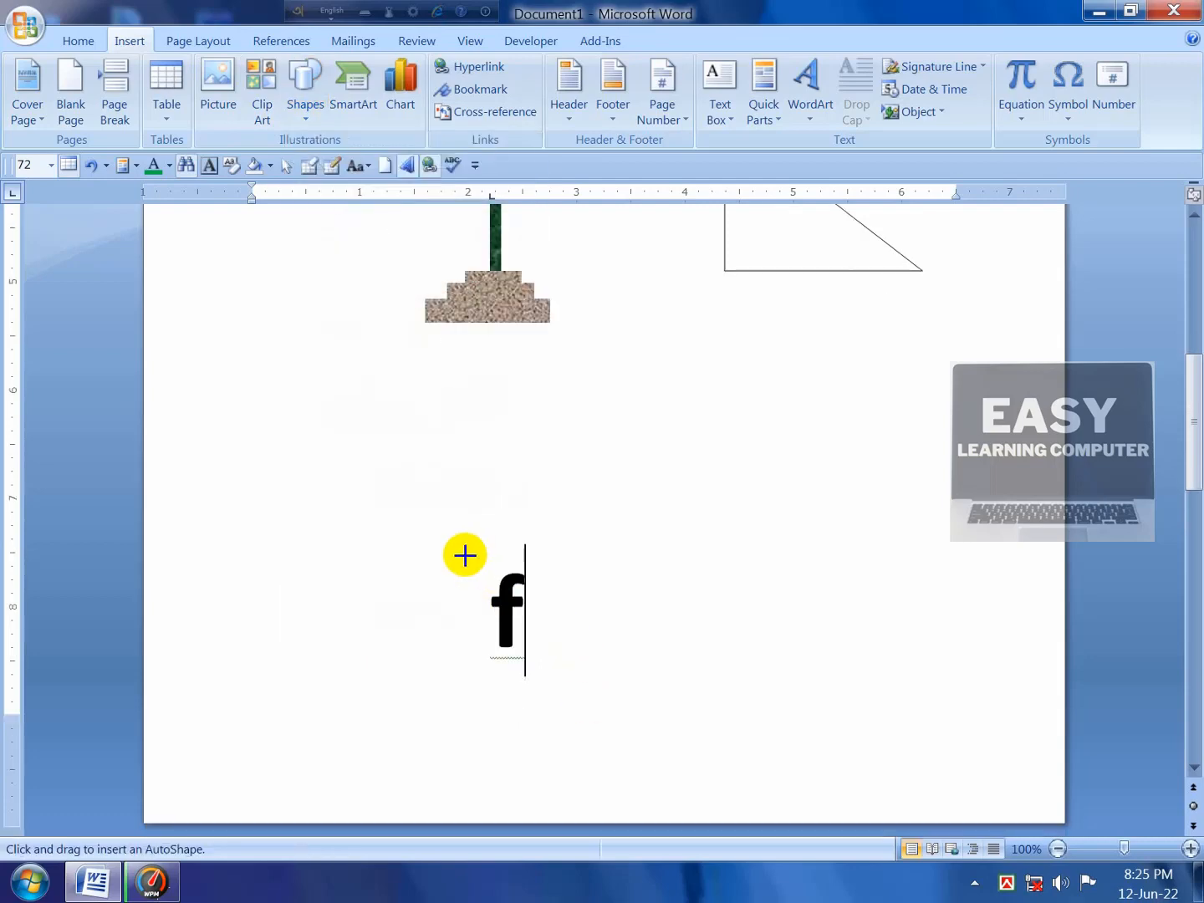
mouse_move(464, 555)
mouse_down()
mouse_move(535, 618)
mouse_move(548, 665)
mouse_move(550, 655)
mouse_up()
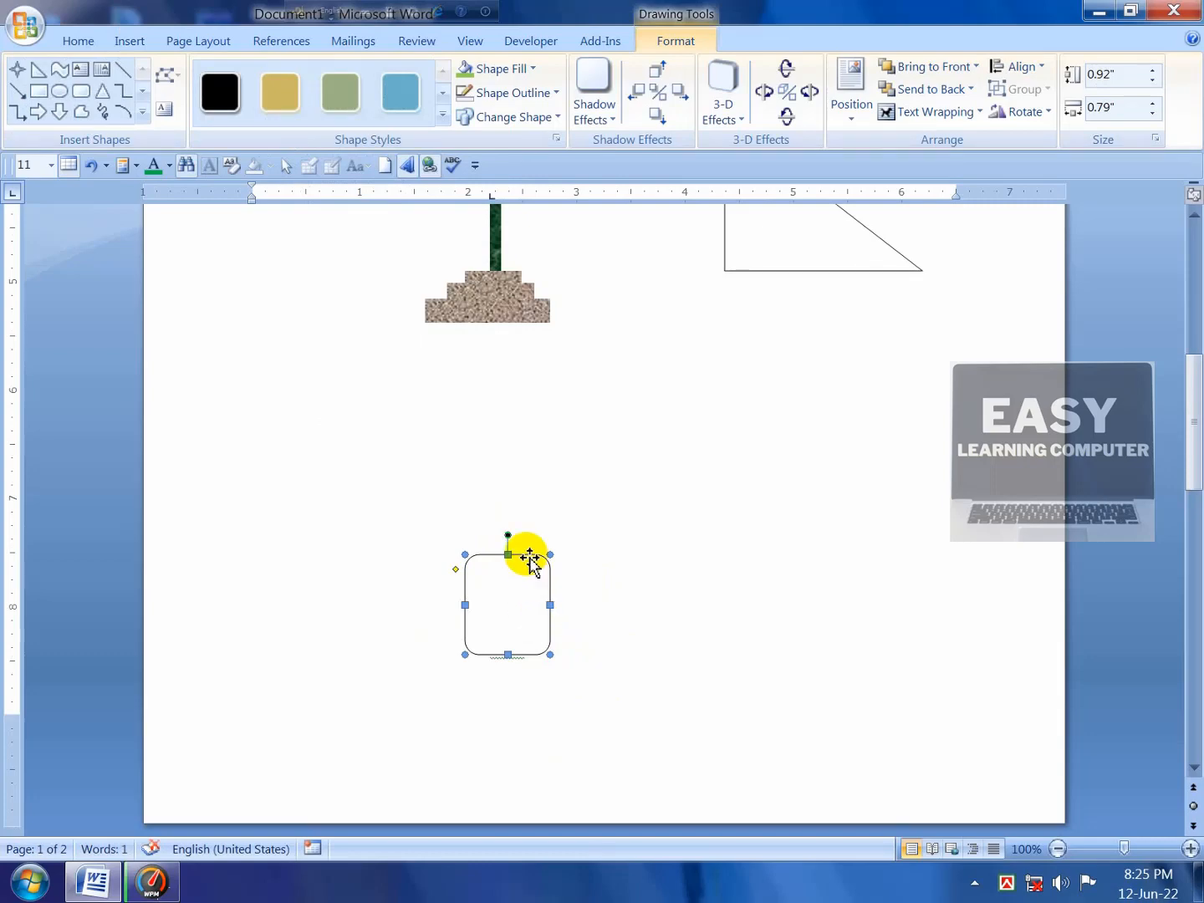
Step: Set the rounded square's wrapping to Behind Text and lower its top edge slightly
click(944, 114)
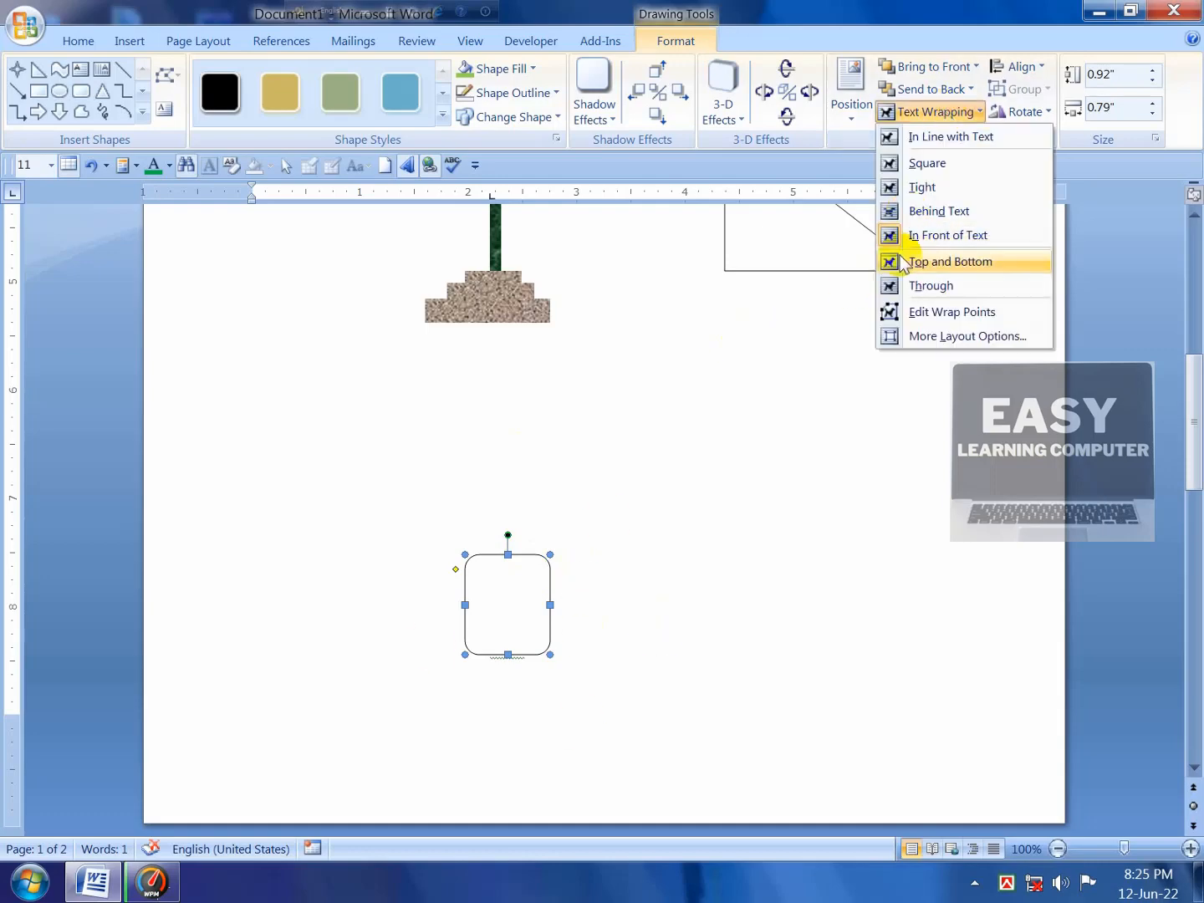
click(927, 210)
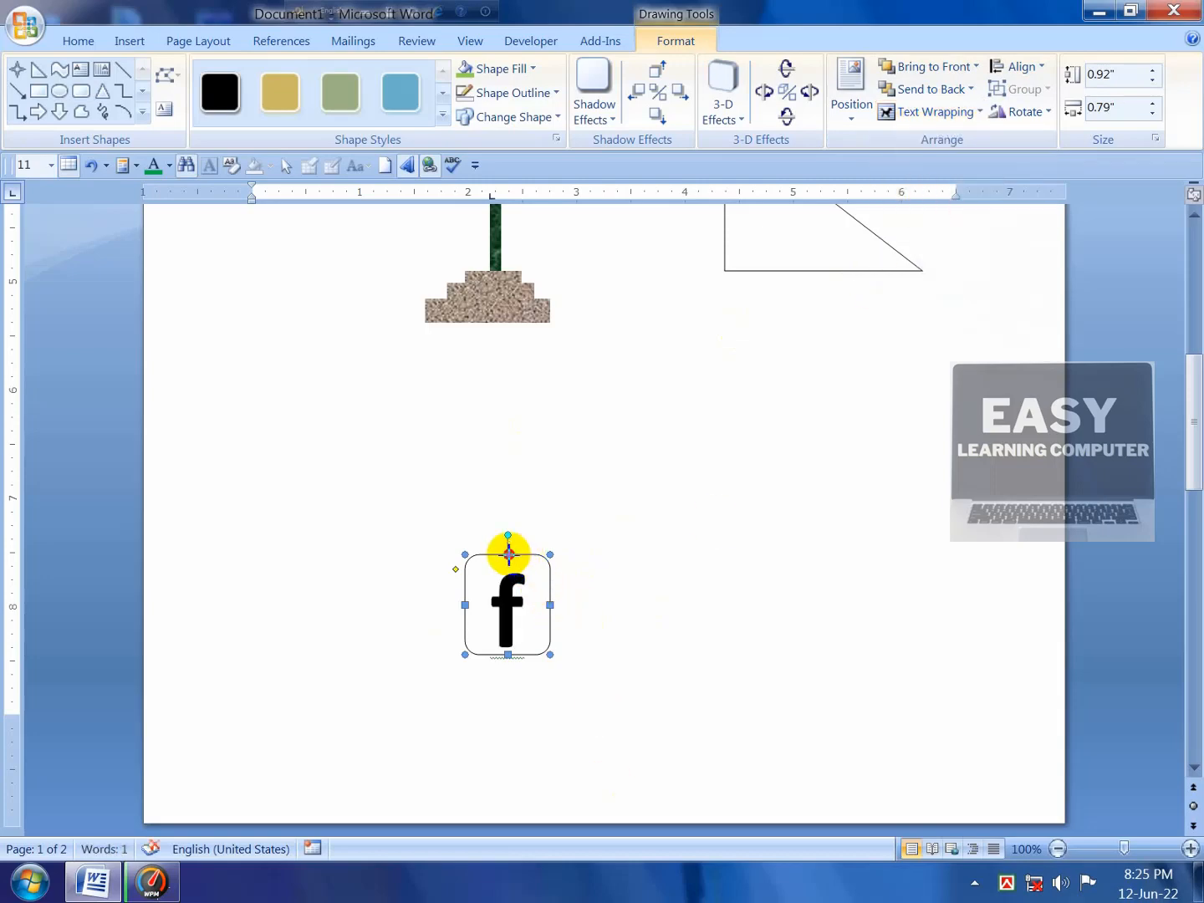
drag(512, 558, 510, 568)
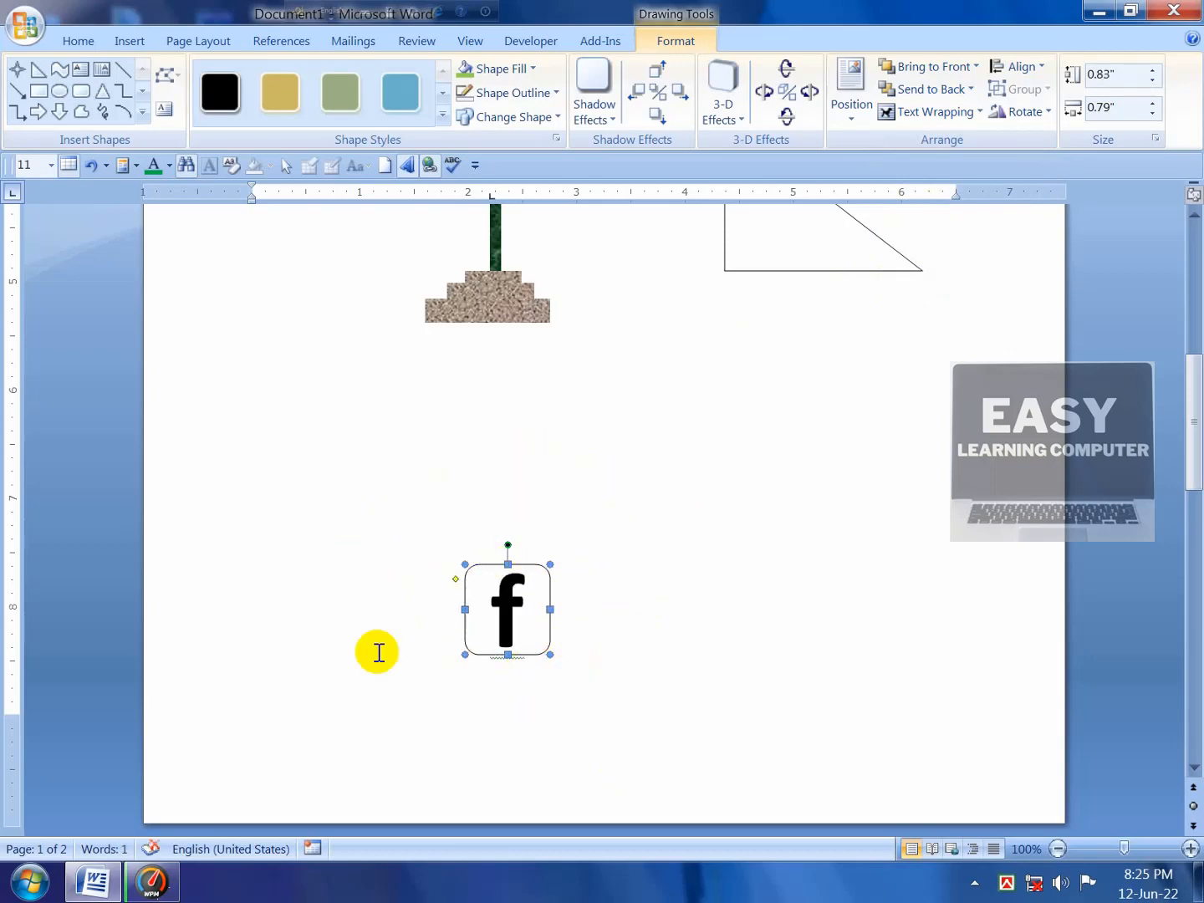
Step: Select the f to check its formatting, then reselect the rounded square around it
double_click(511, 628)
drag(513, 628, 512, 600)
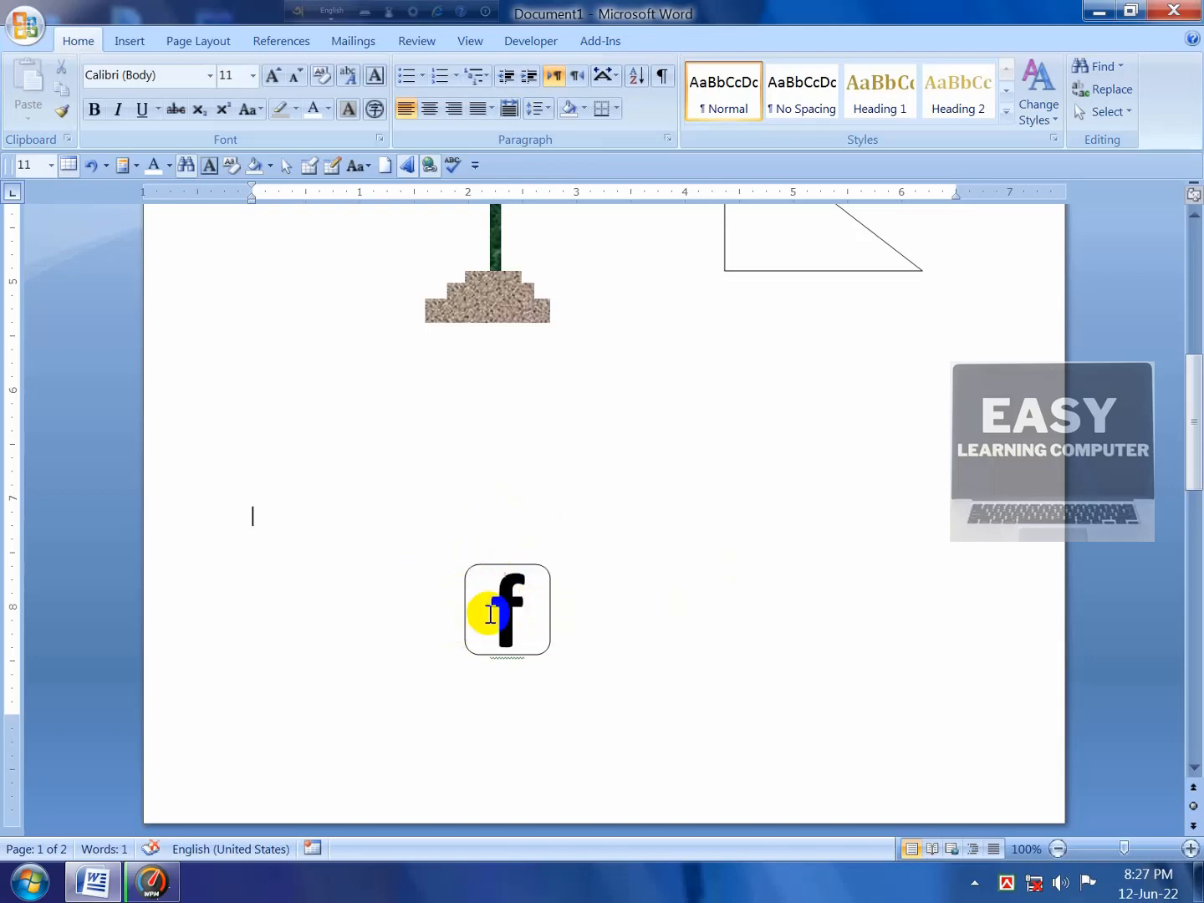
click(549, 641)
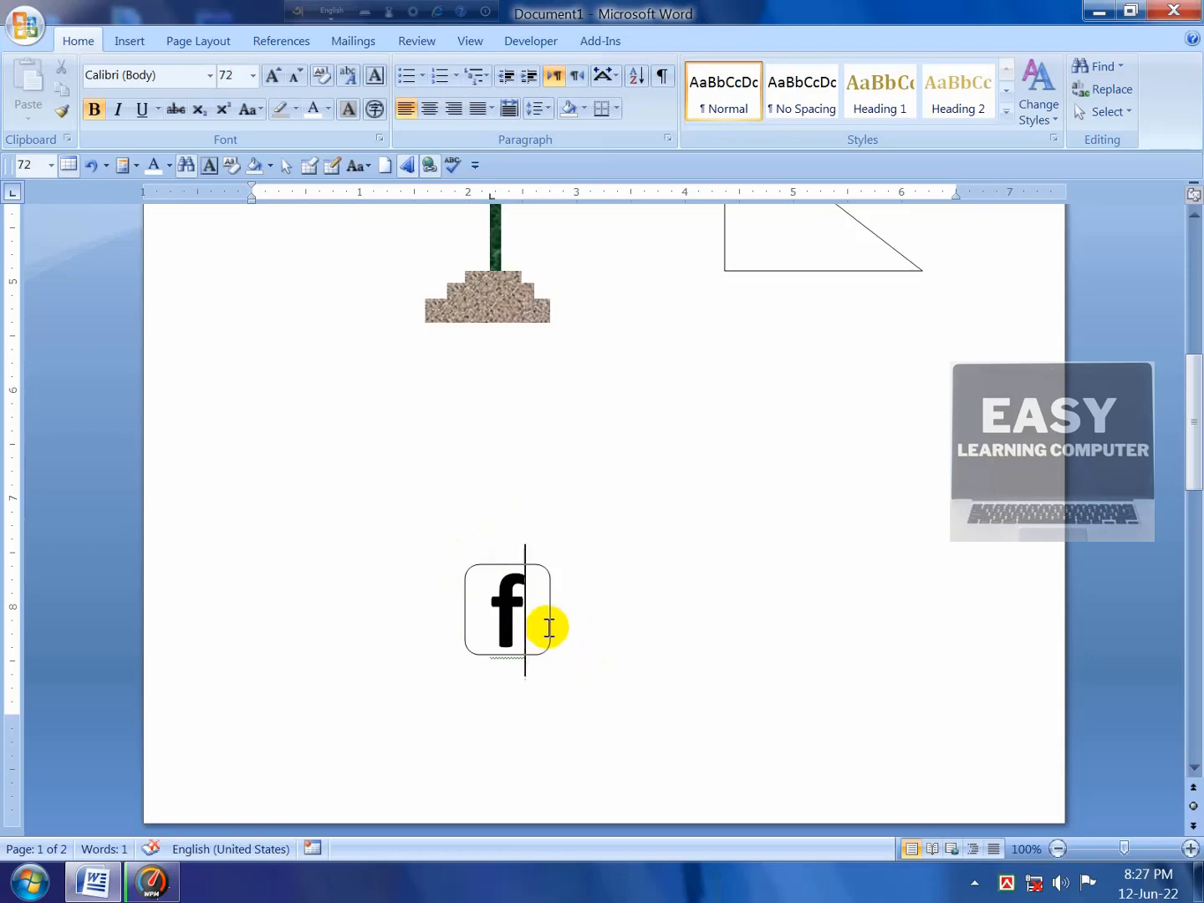
double_click(550, 591)
click(549, 595)
click(598, 637)
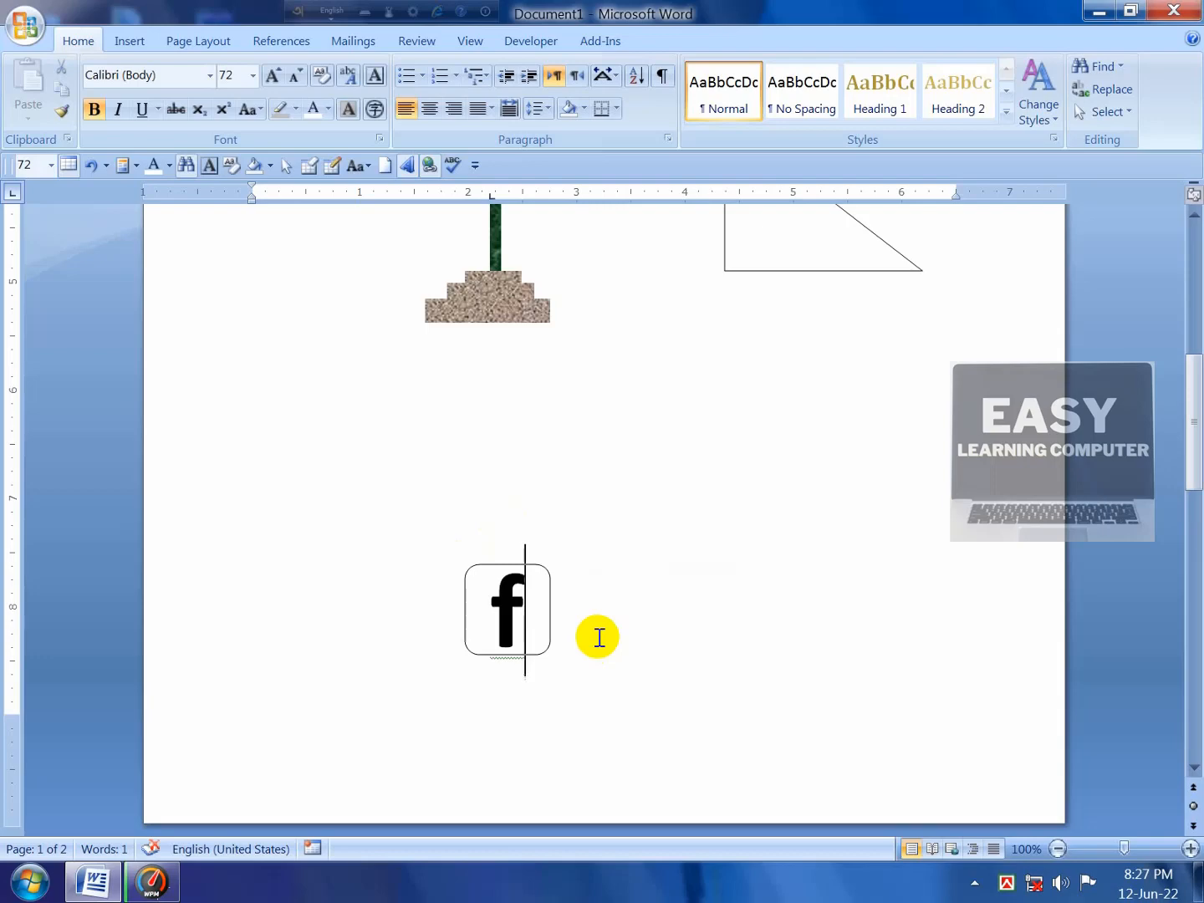
key(Escape)
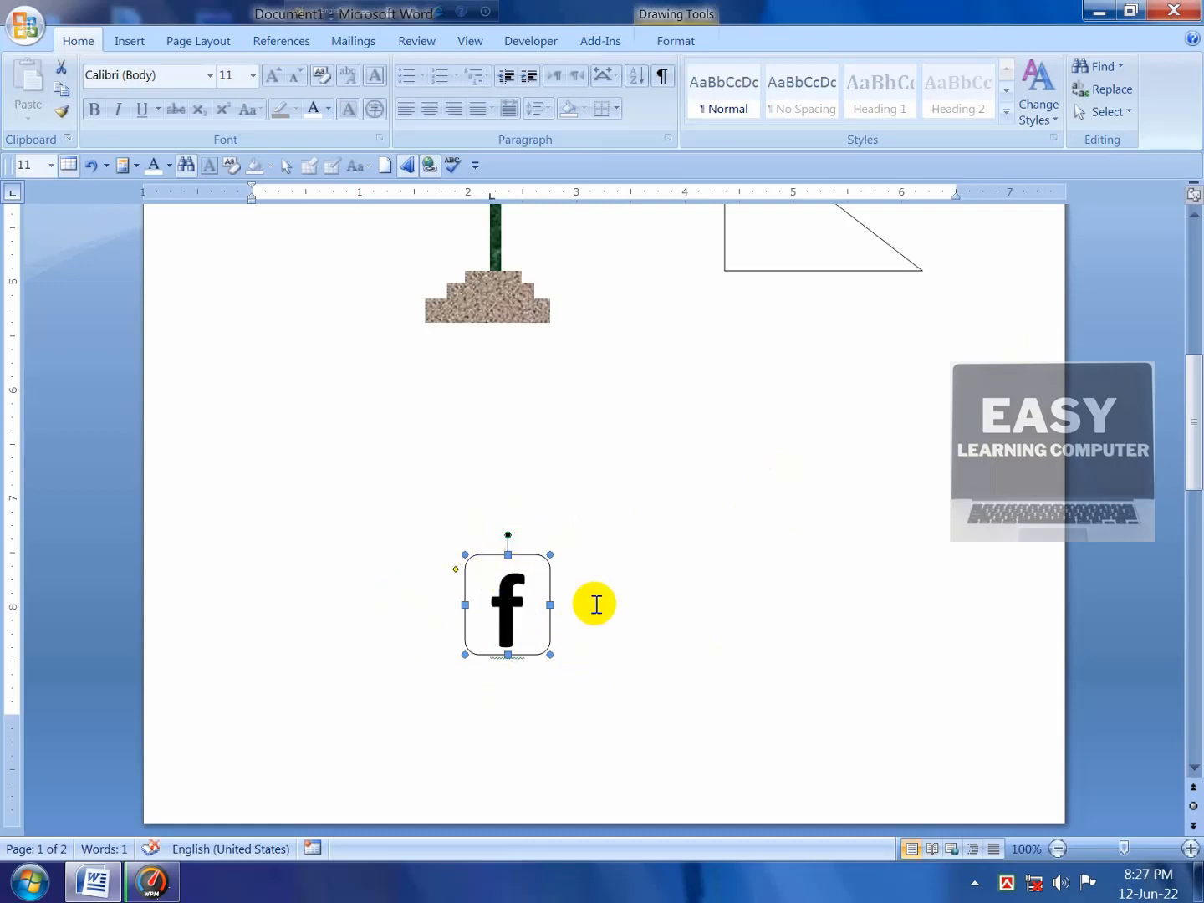
Step: Fill the rounded square with solid blue and set its outline to No Outline
click(669, 42)
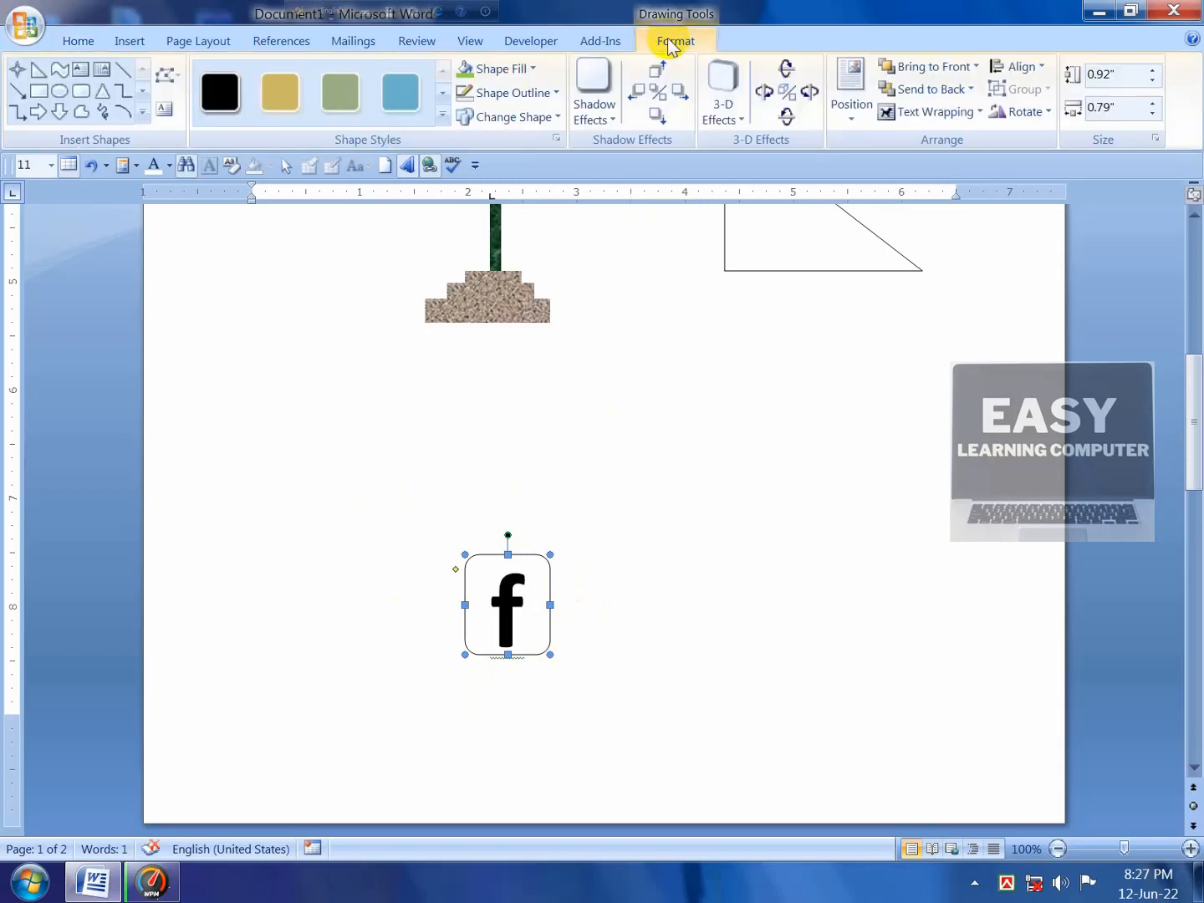
click(530, 70)
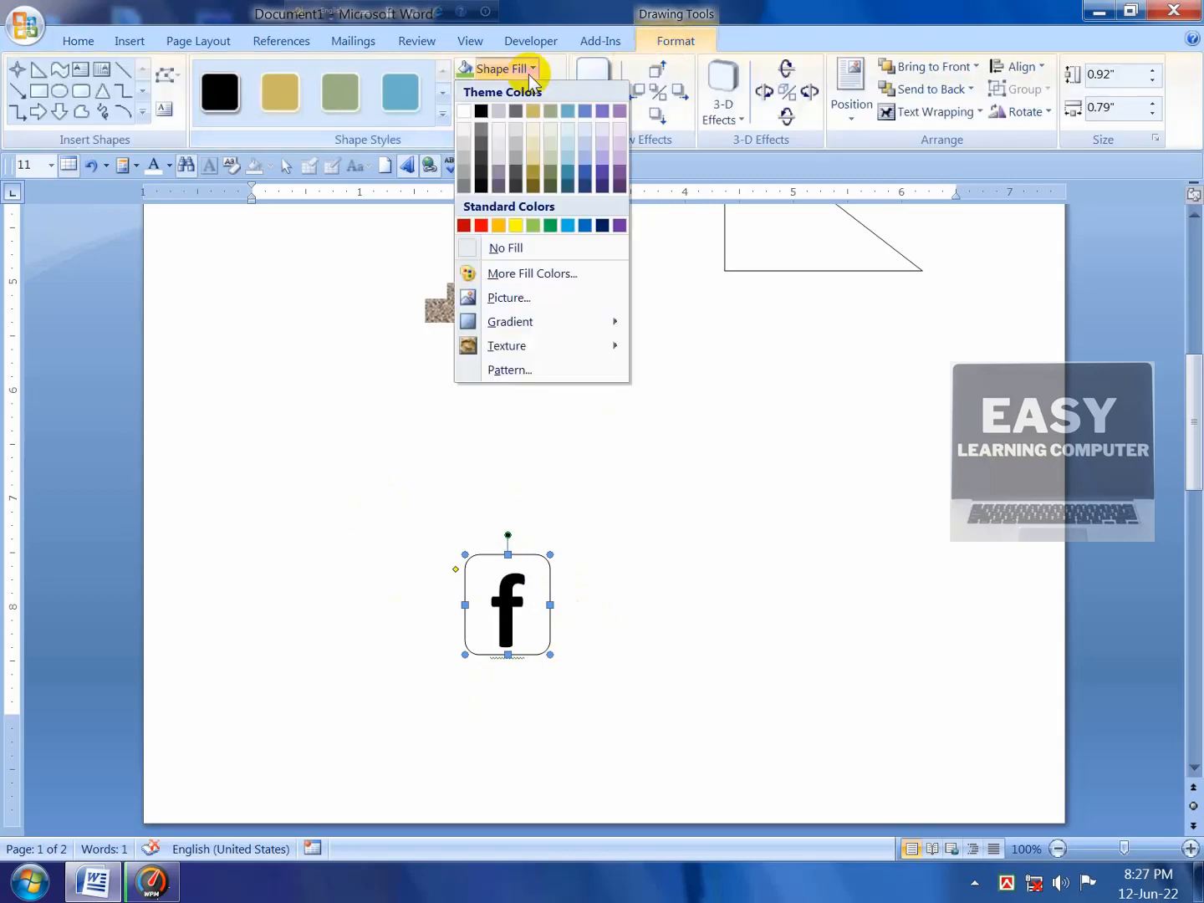
click(588, 224)
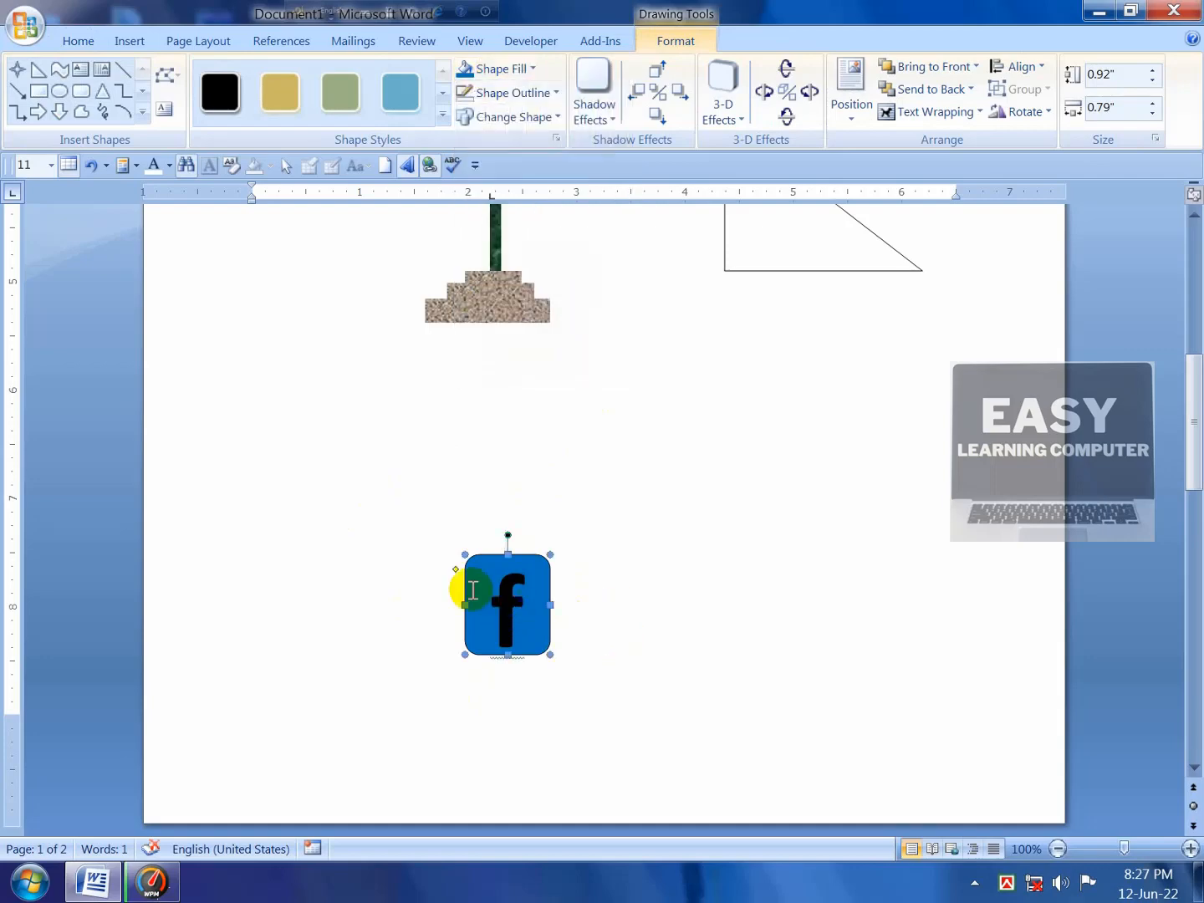
click(537, 94)
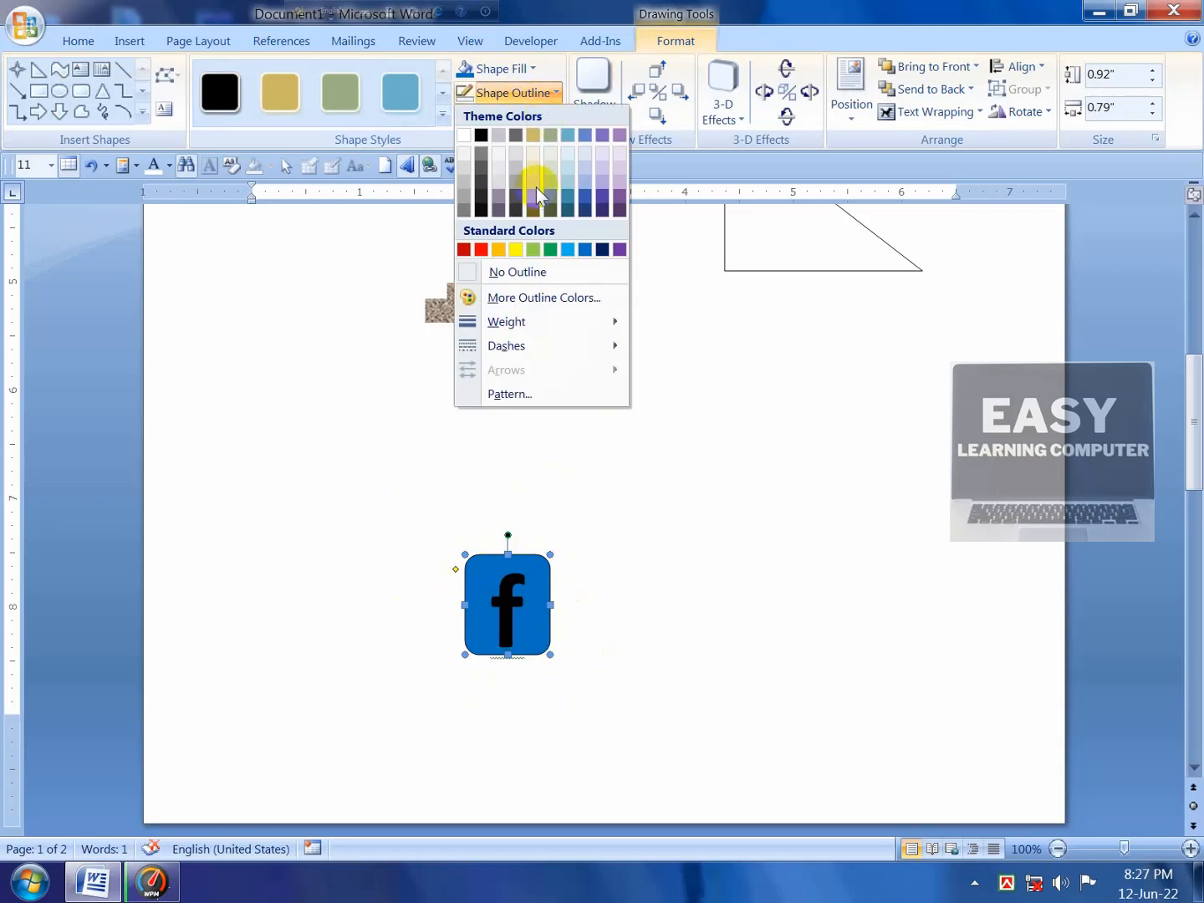
click(510, 272)
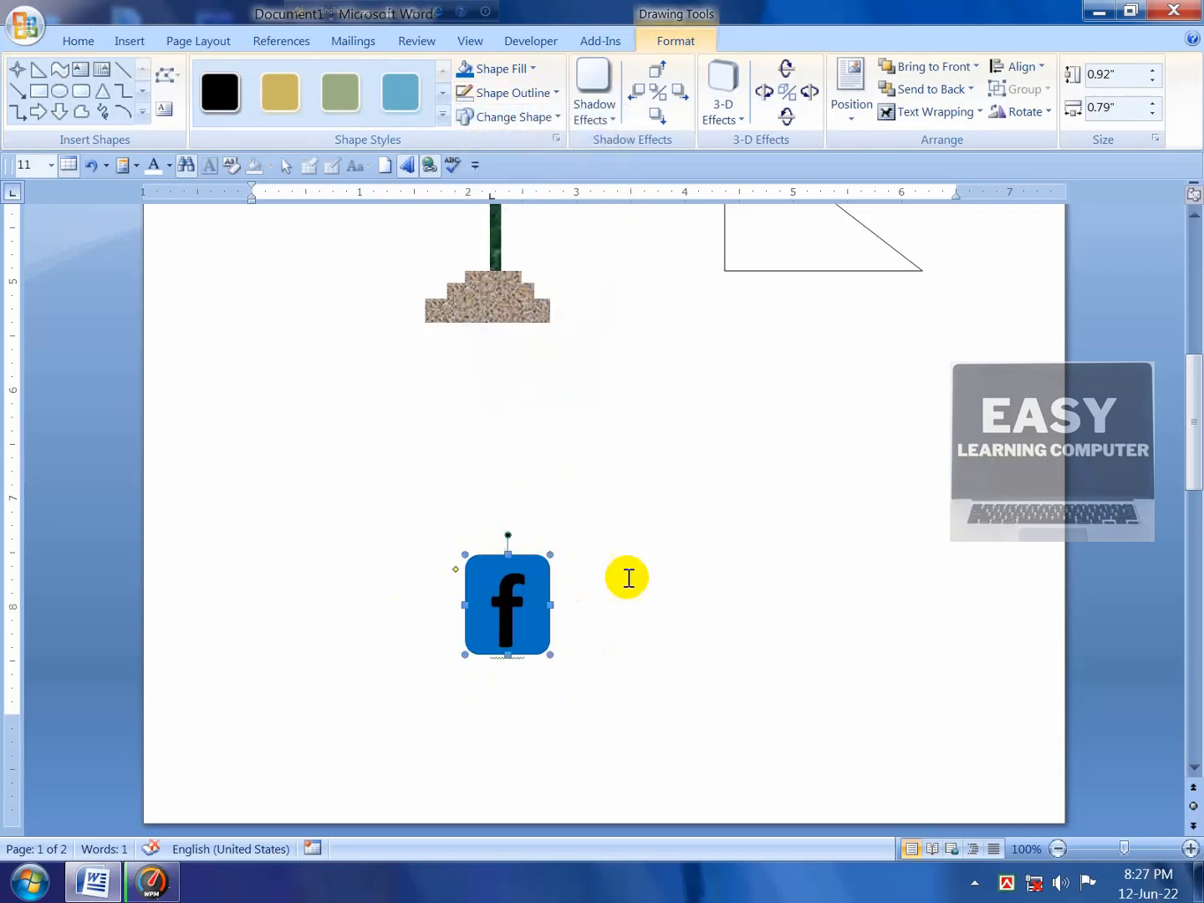
double_click(496, 585)
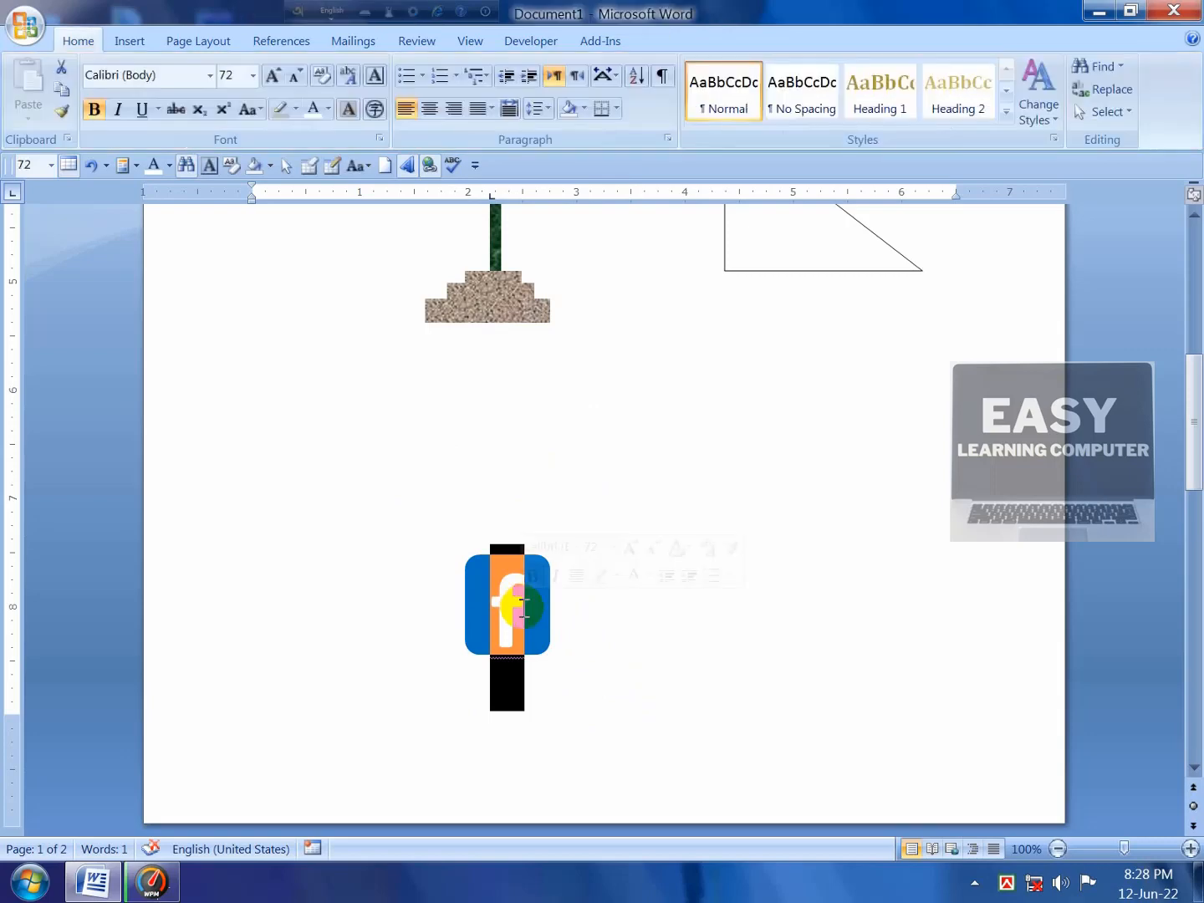
Step: Change the f's font colour to White, Background 1
click(328, 111)
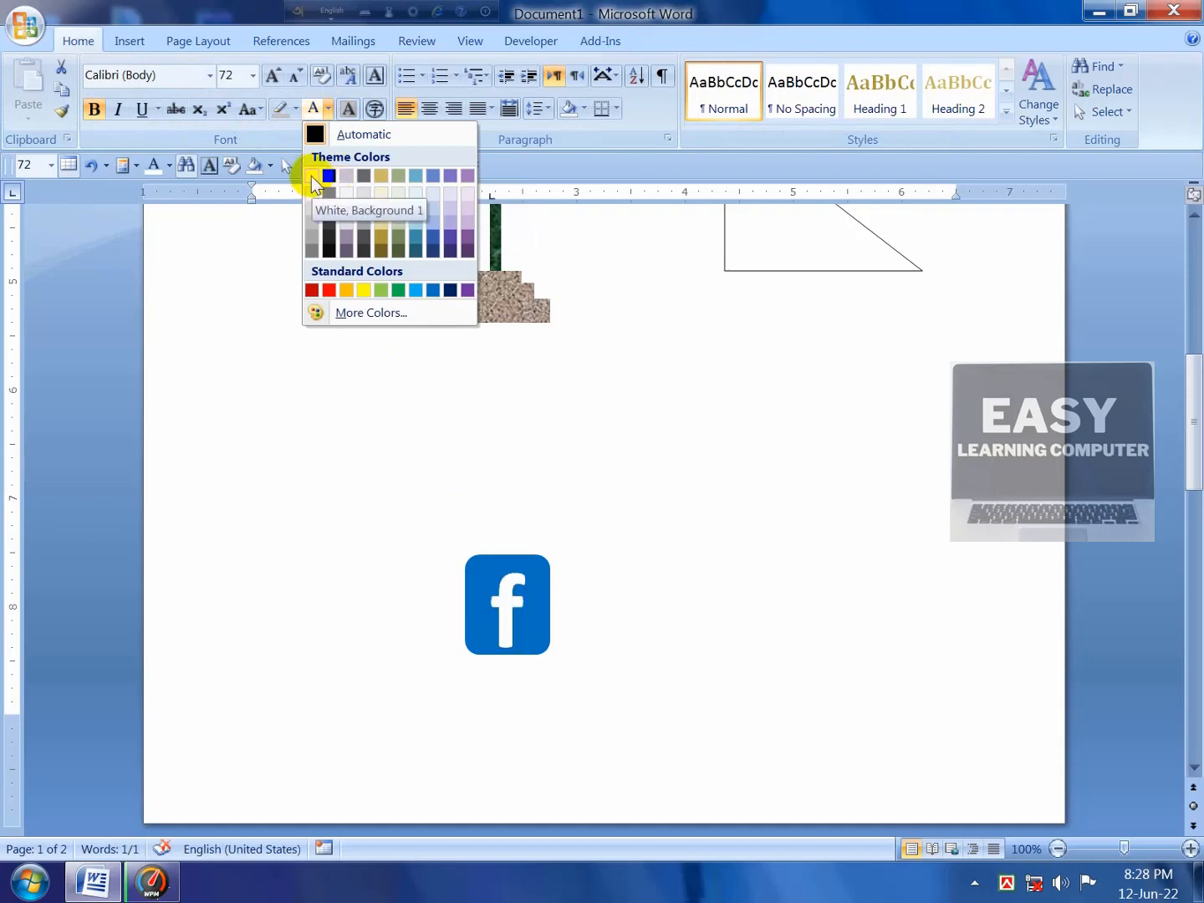
click(314, 182)
click(669, 589)
scroll(639, 585, down, 3)
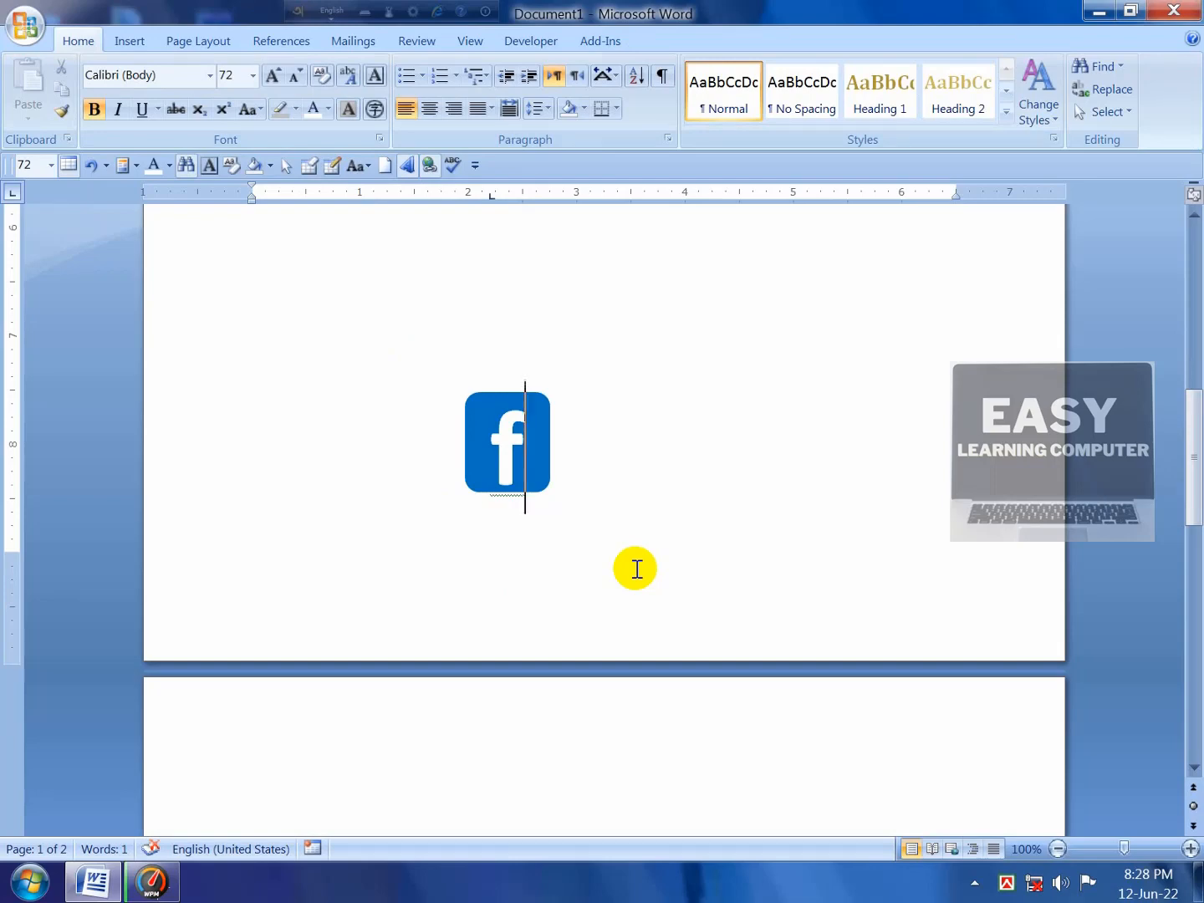
Step: Draw a 2.23" by 2.38" can below the triangle and fill it dark olive green
scroll(636, 567, up, 6)
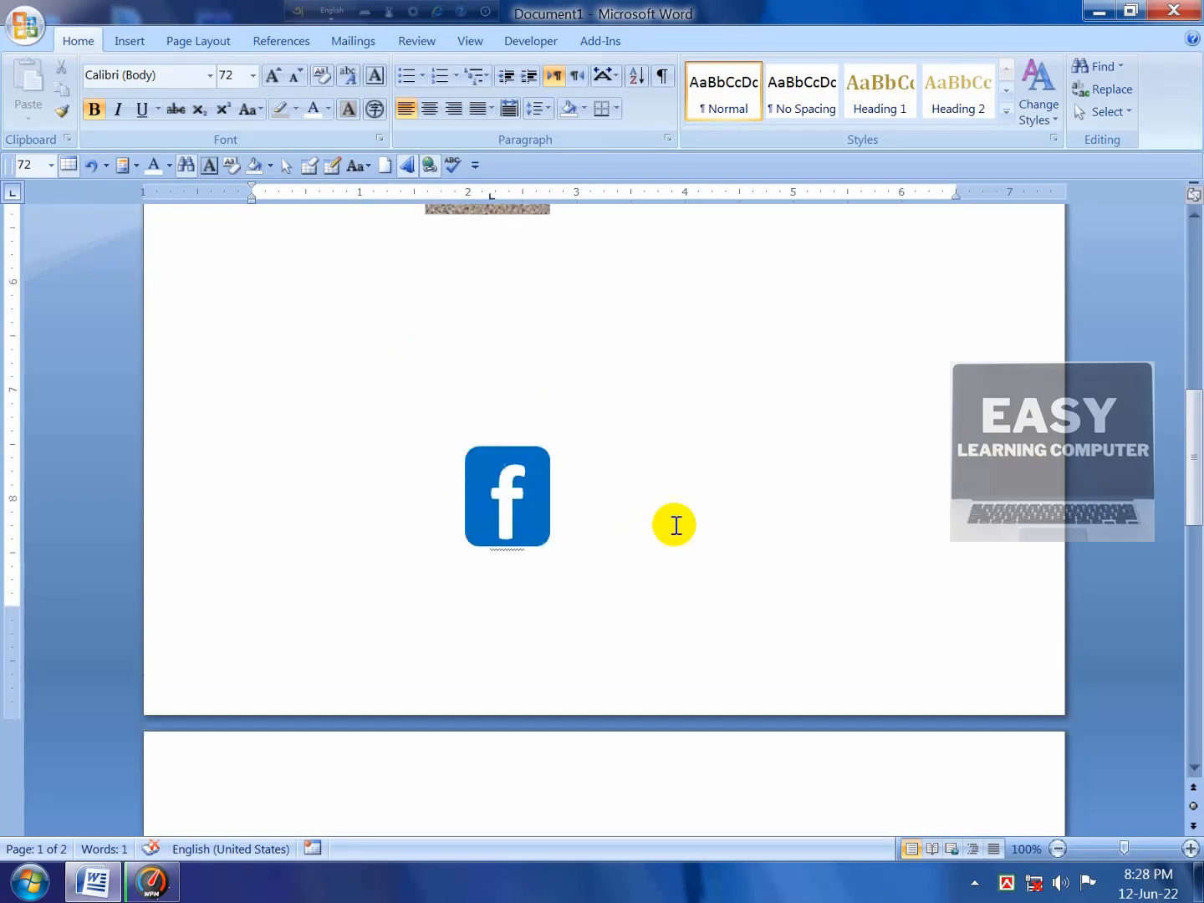
click(122, 41)
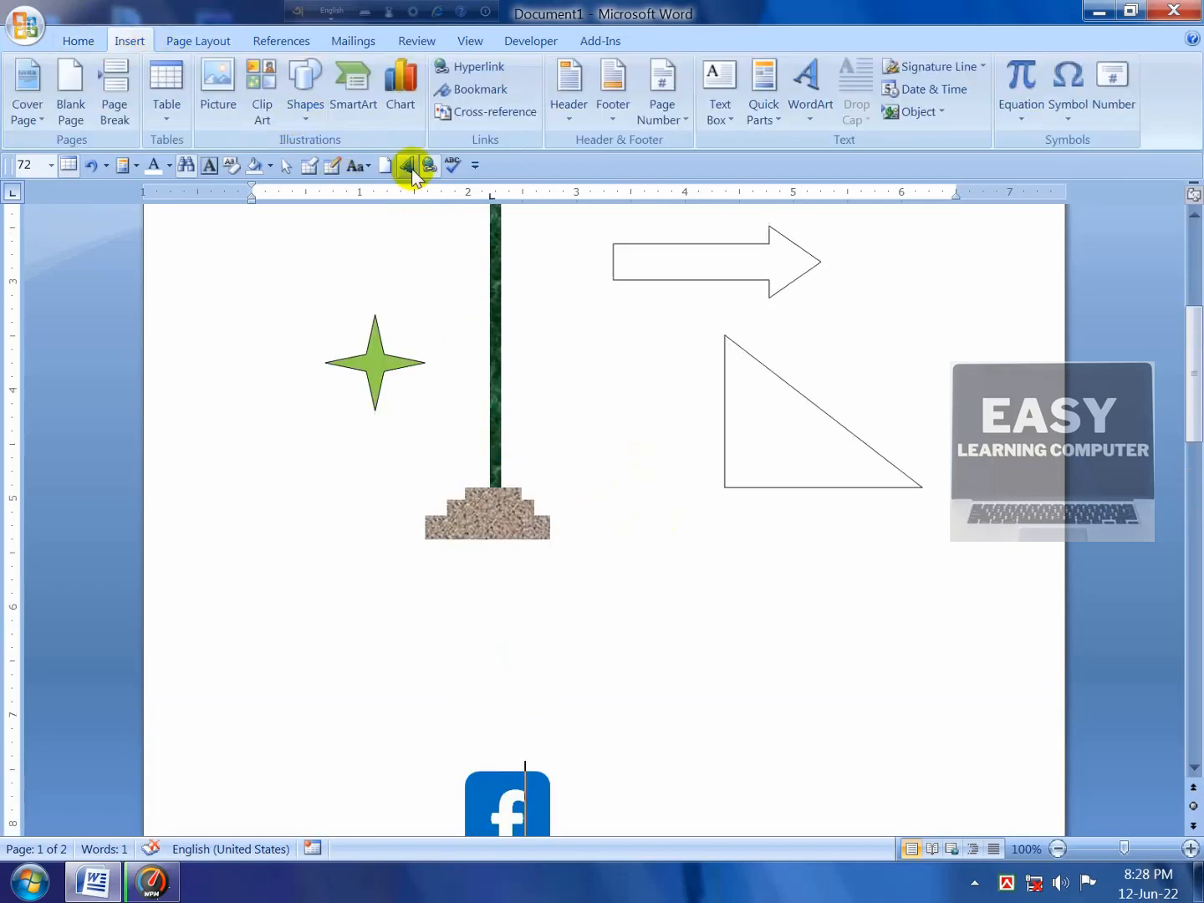
click(307, 101)
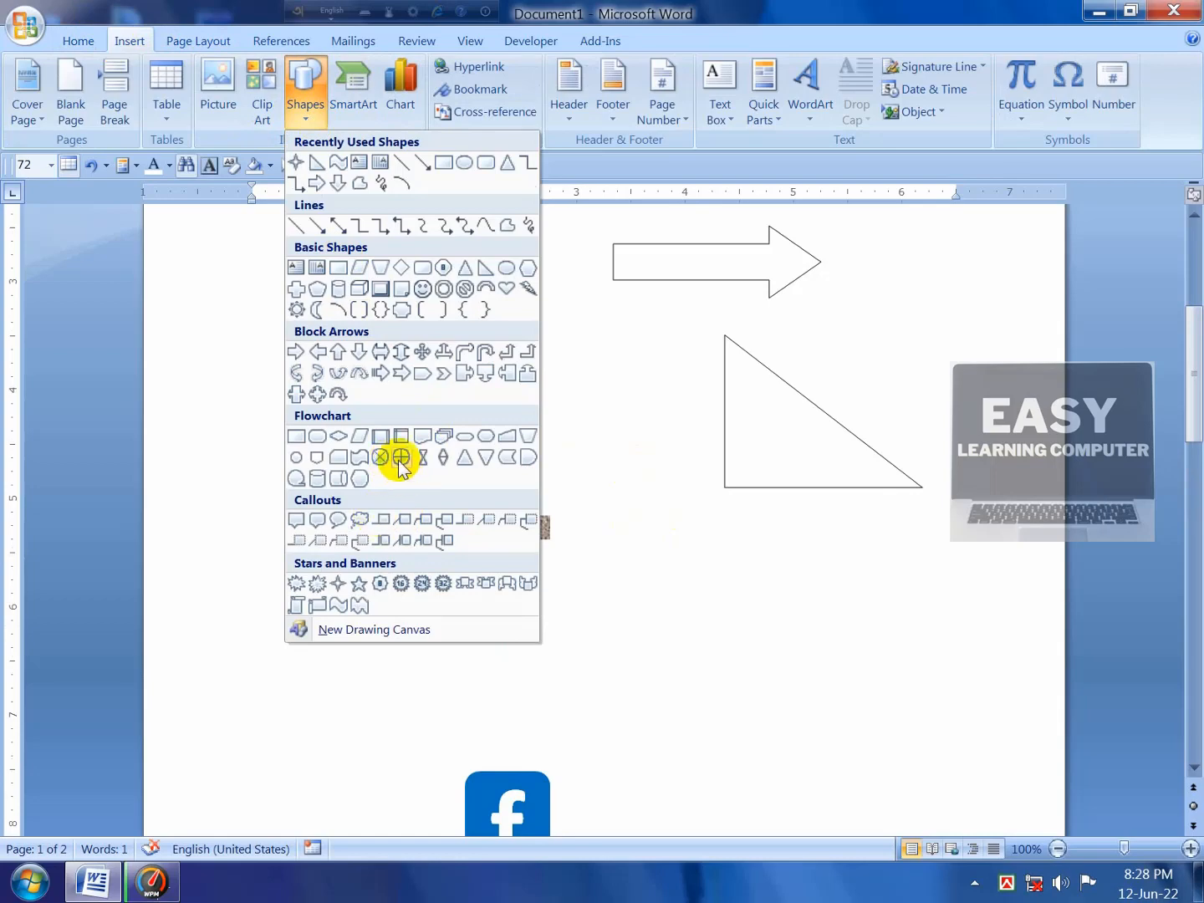
click(338, 289)
drag(660, 539, 918, 780)
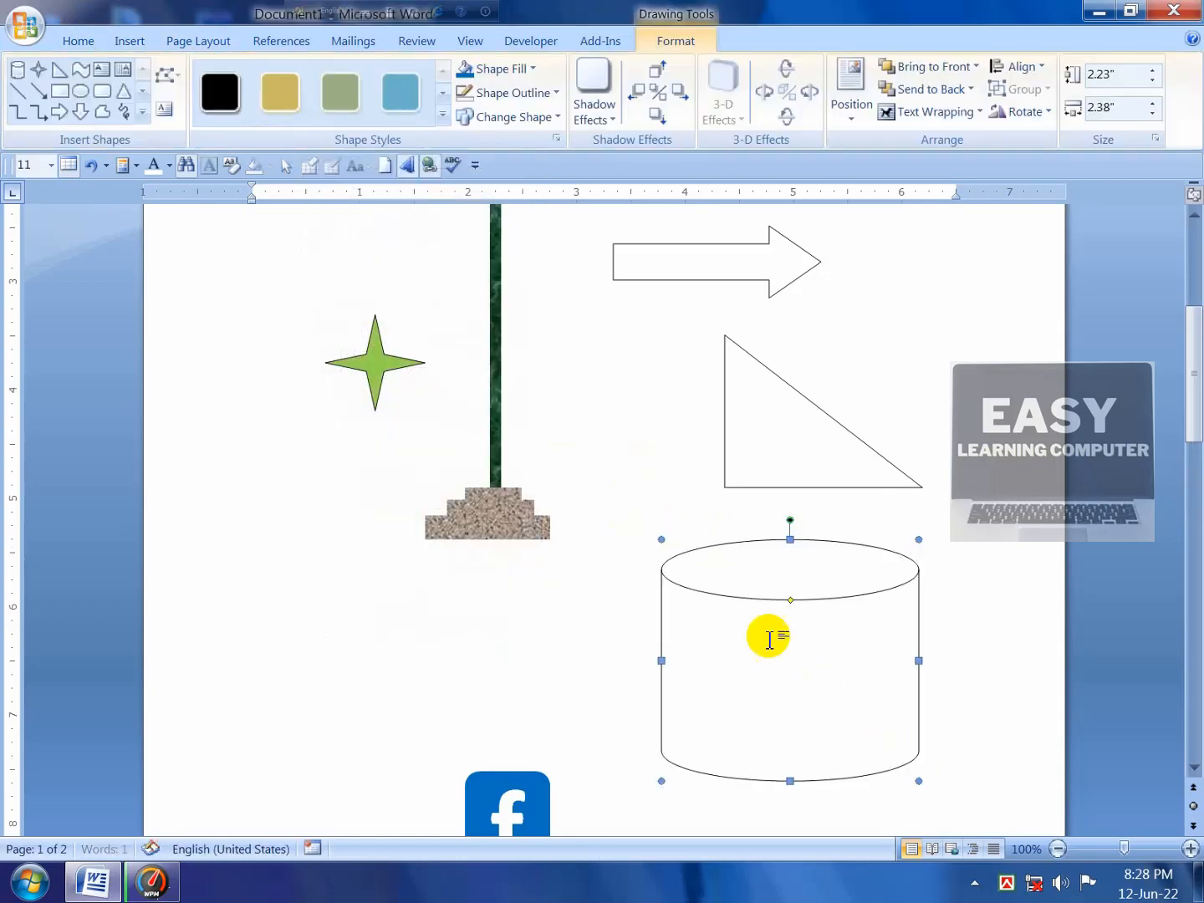
click(500, 71)
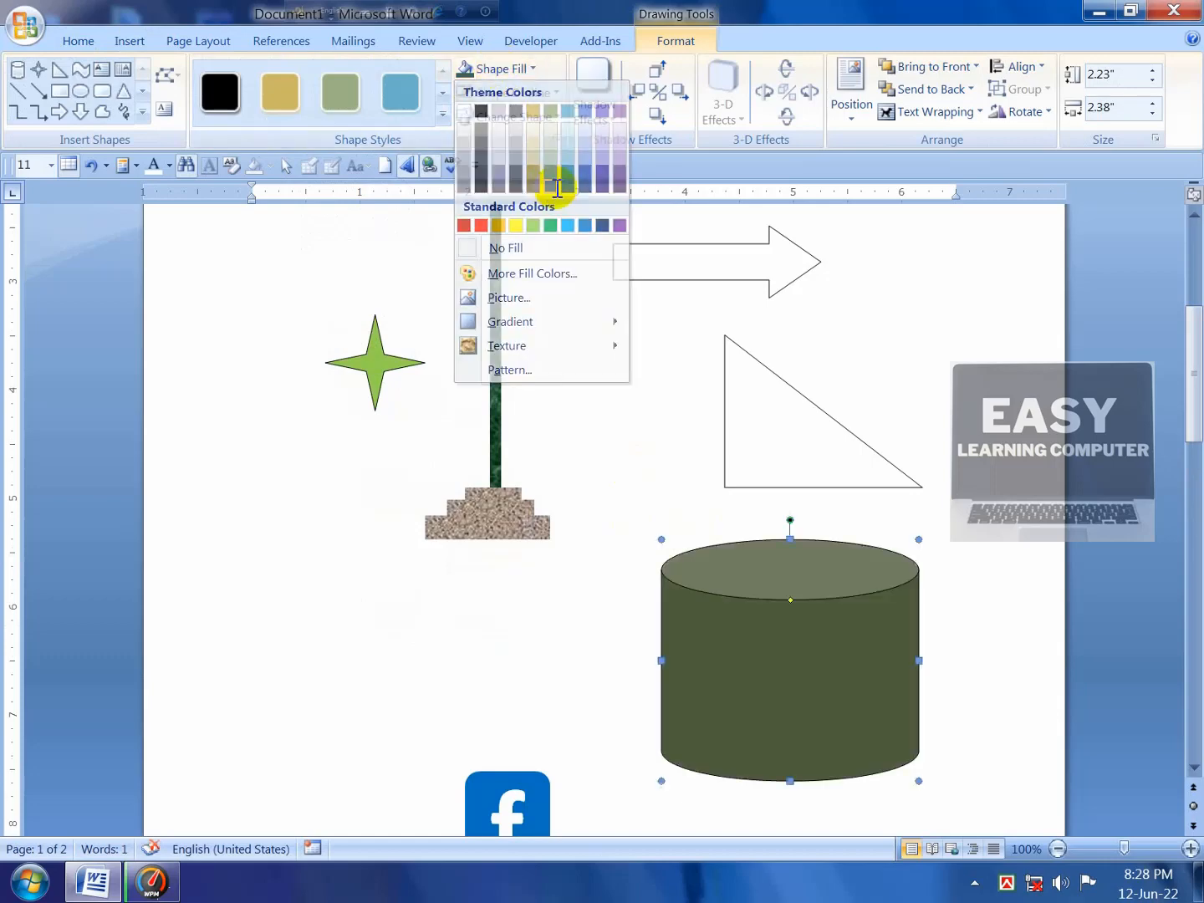
click(551, 178)
scroll(736, 501, up, 3)
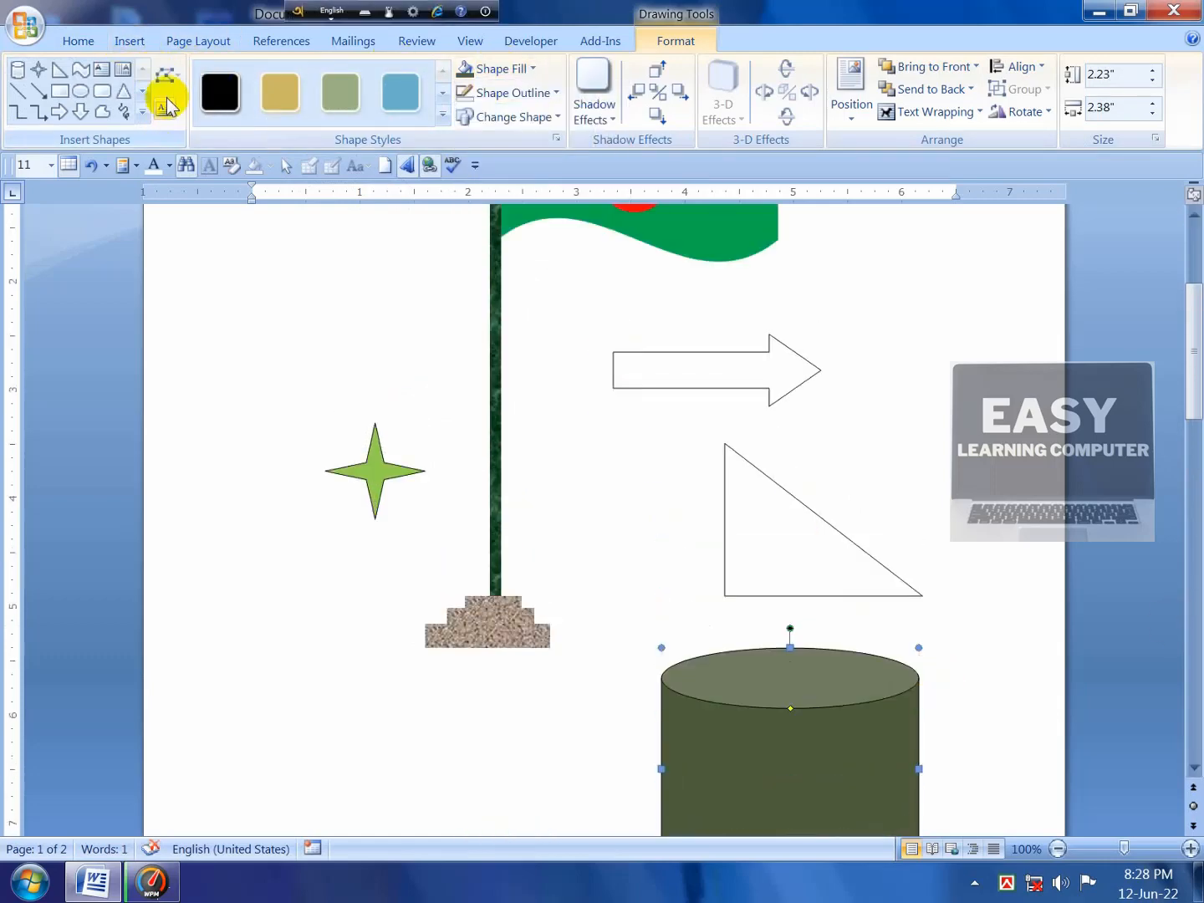
scroll(605, 543, up, 2)
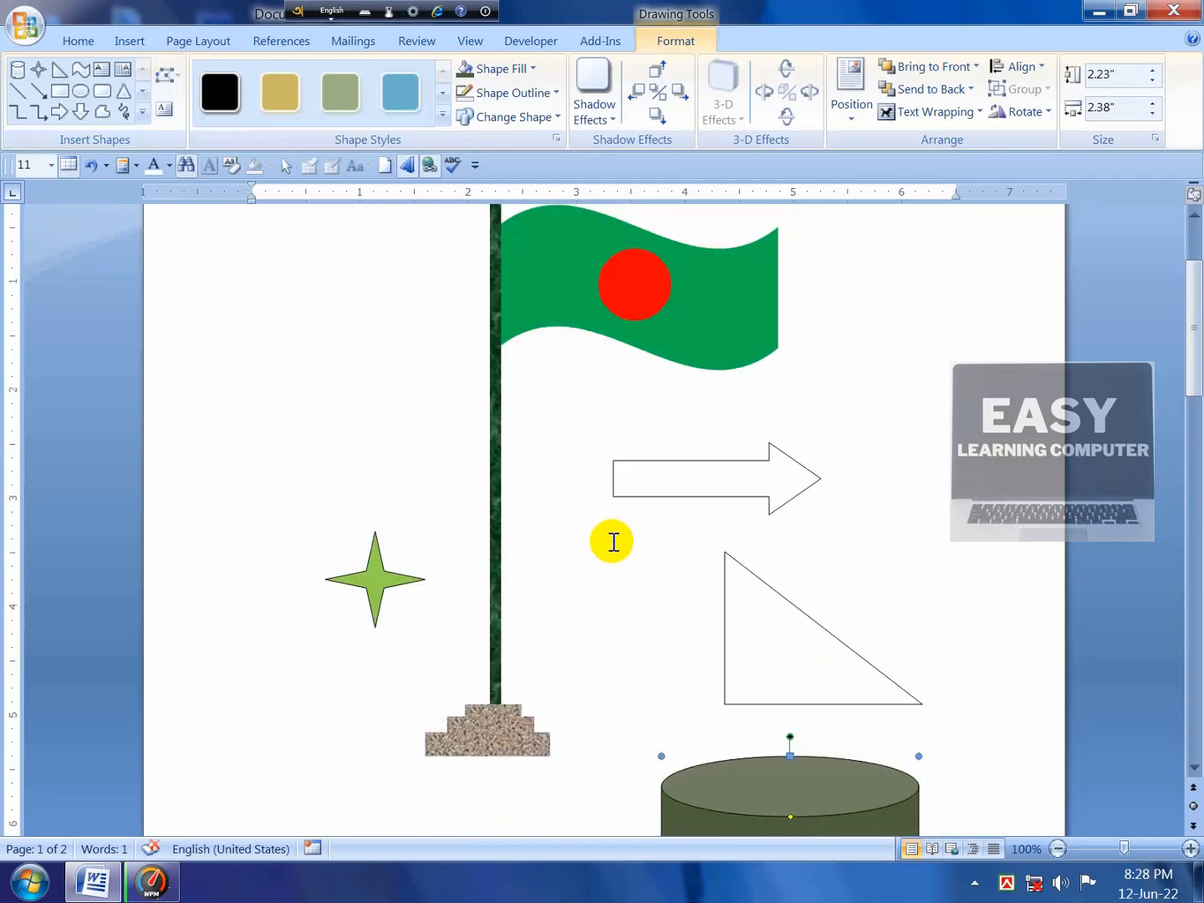
scroll(618, 539, down, 3)
scroll(627, 528, down, 3)
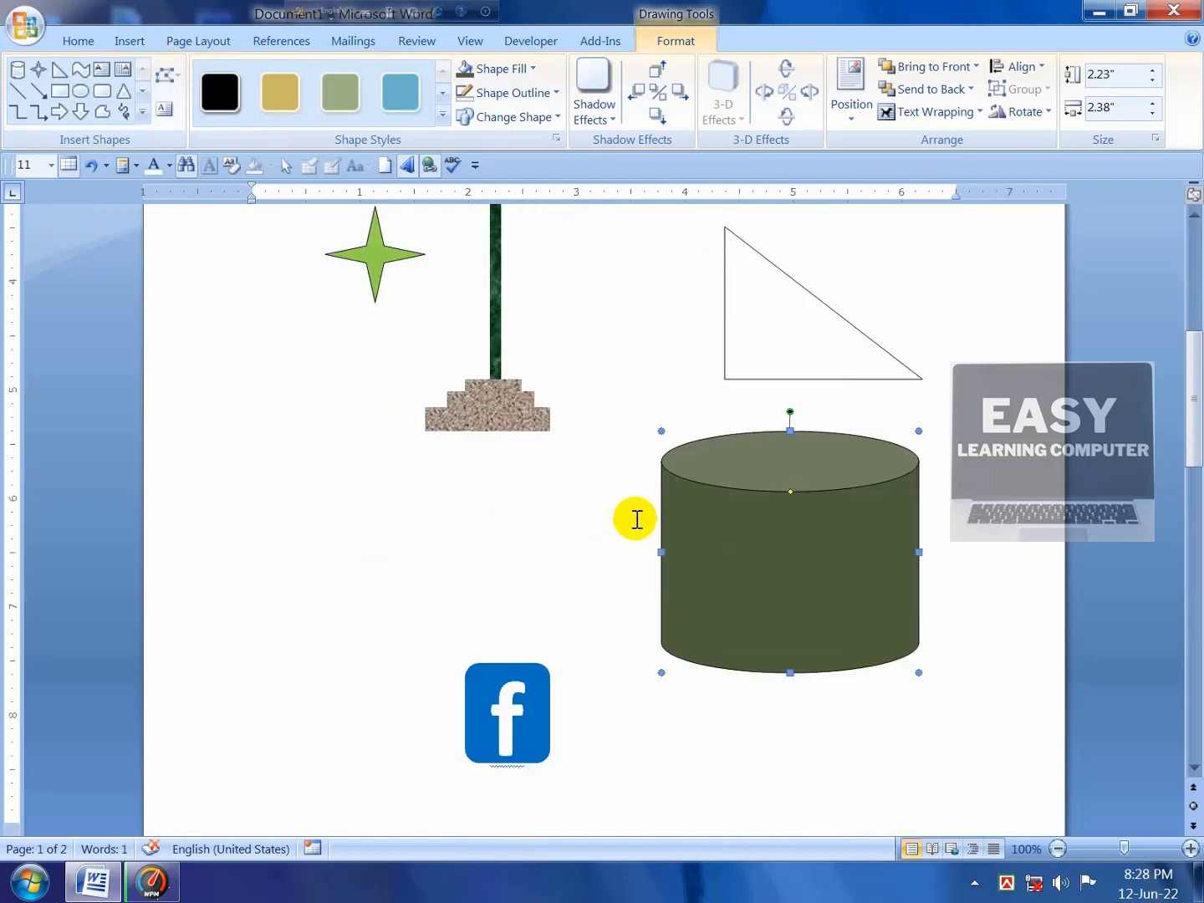
scroll(635, 520, up, 7)
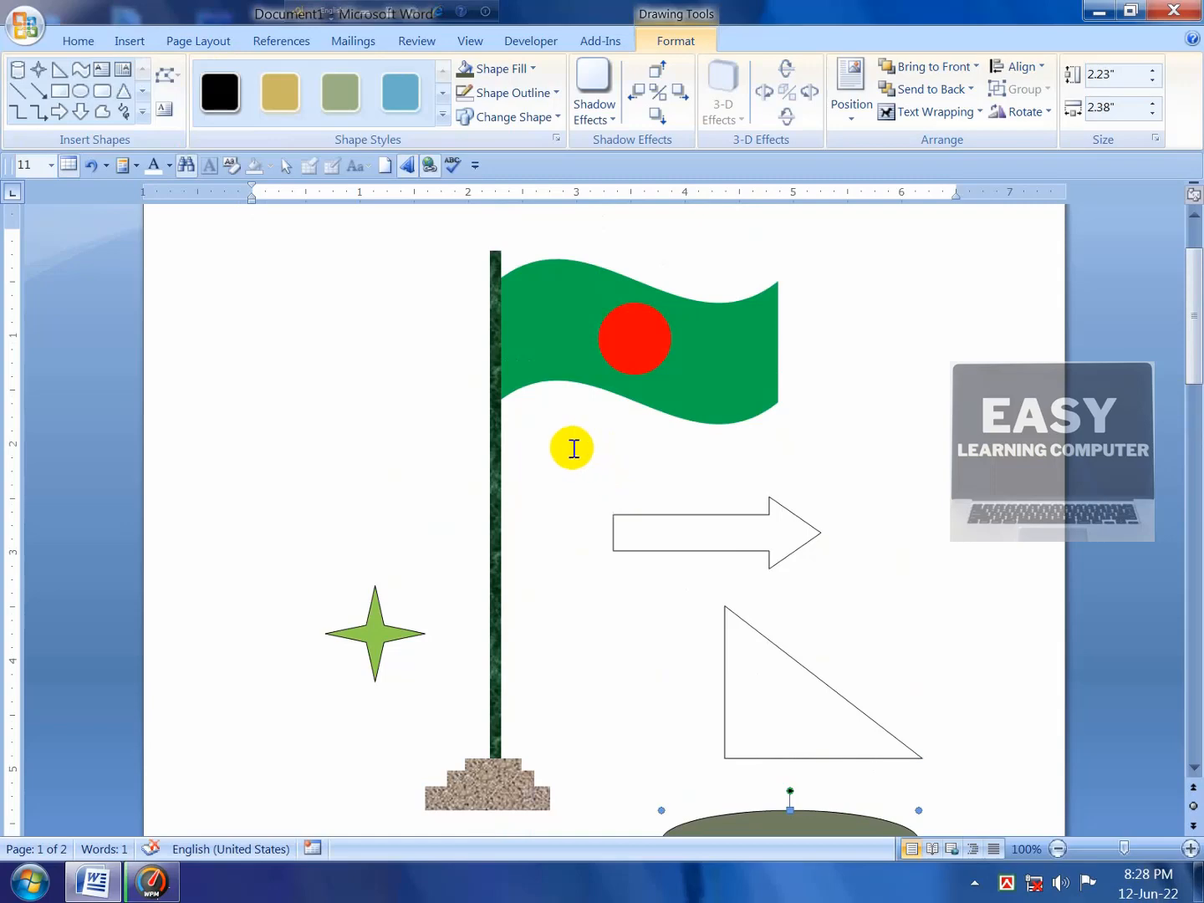